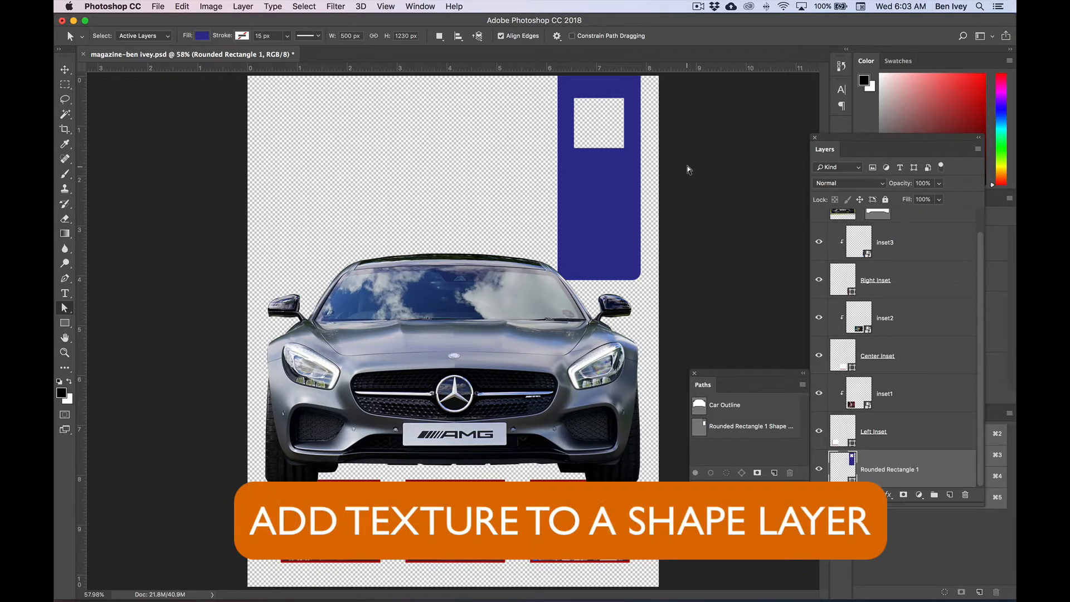
- Close the Paths panel, display the Styles panel, and reposition the floating Layers panel so the styles are unobstructed
click(694, 374)
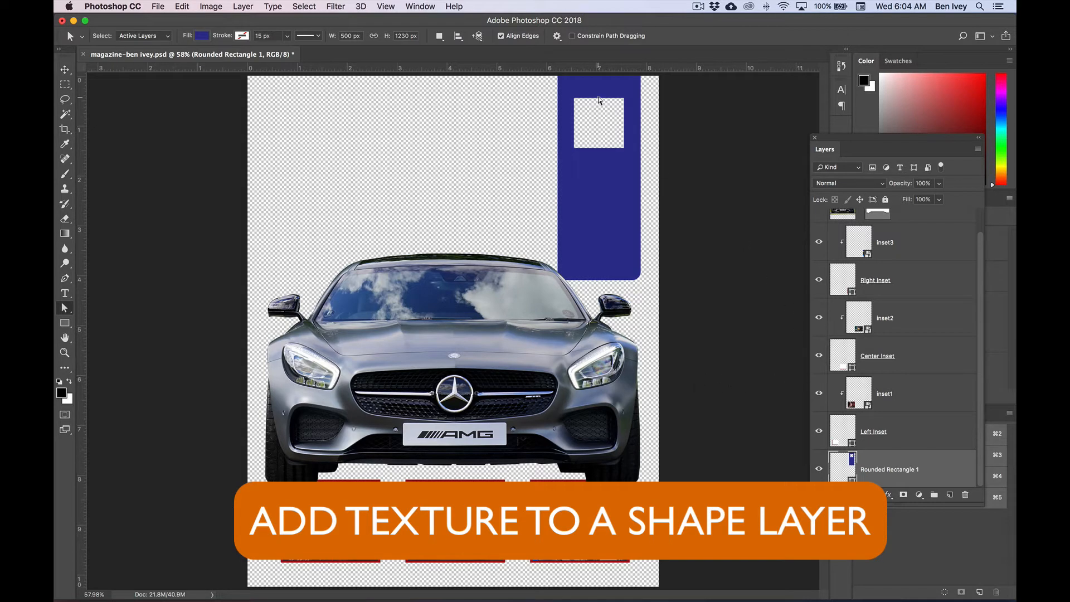
click(419, 6)
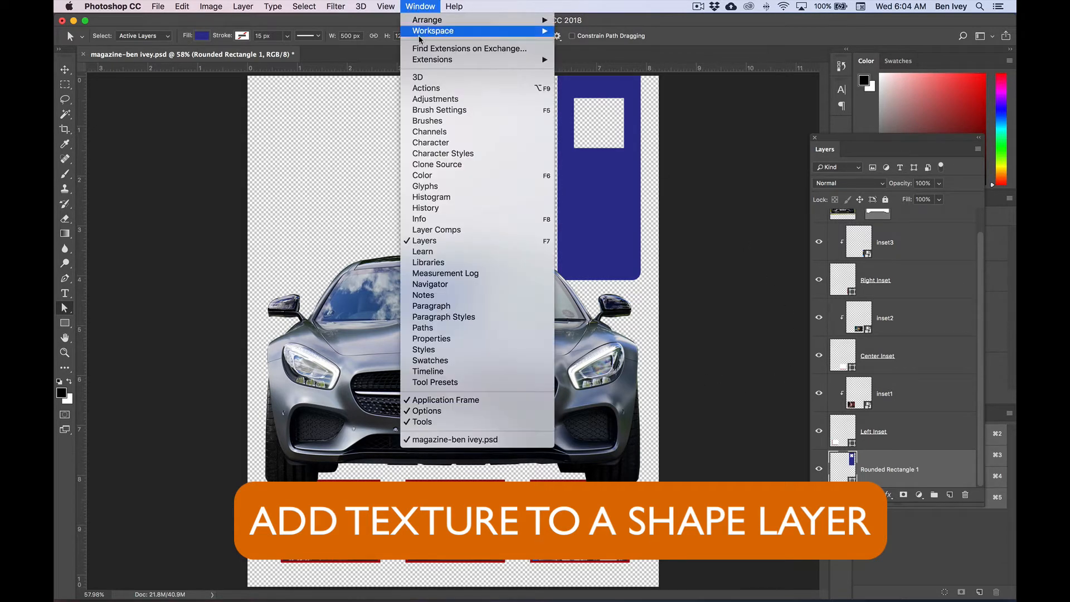
click(477, 351)
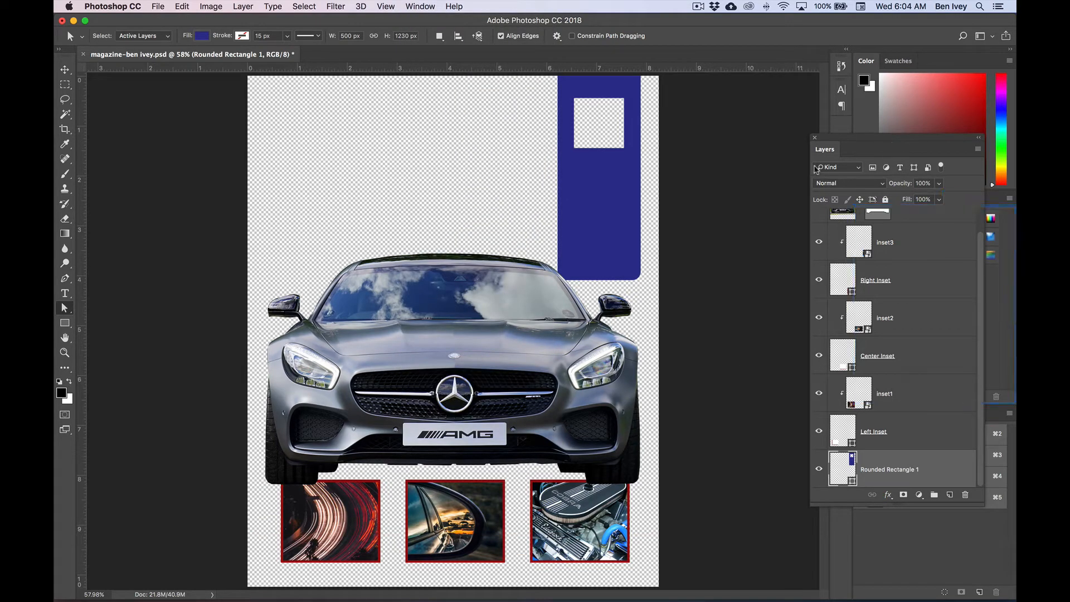
drag(886, 143, 737, 165)
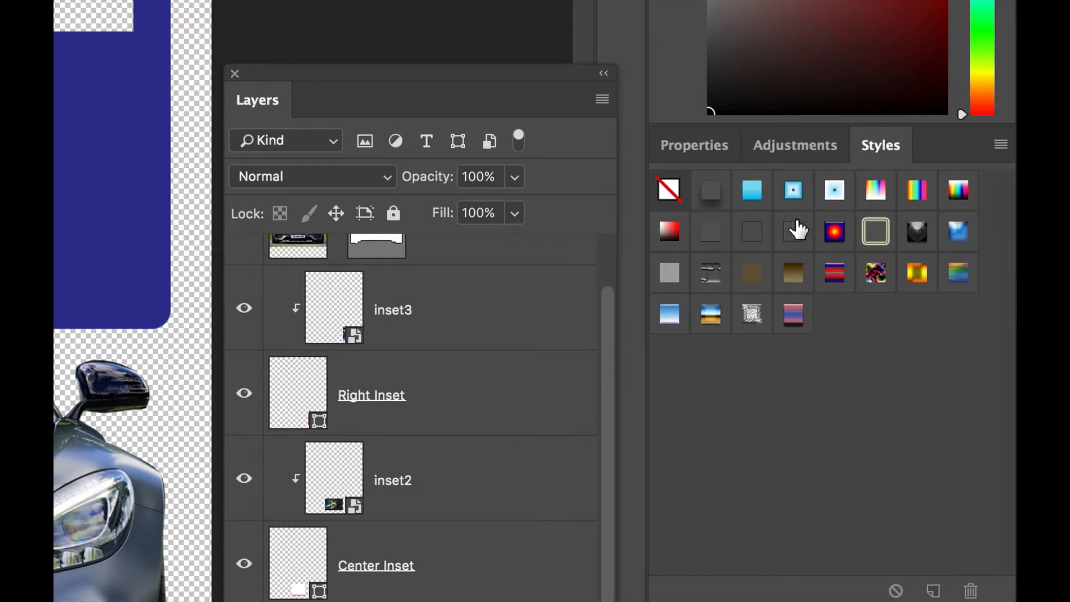
- Switch the style presets display to Large List so each style shows its name
click(1001, 145)
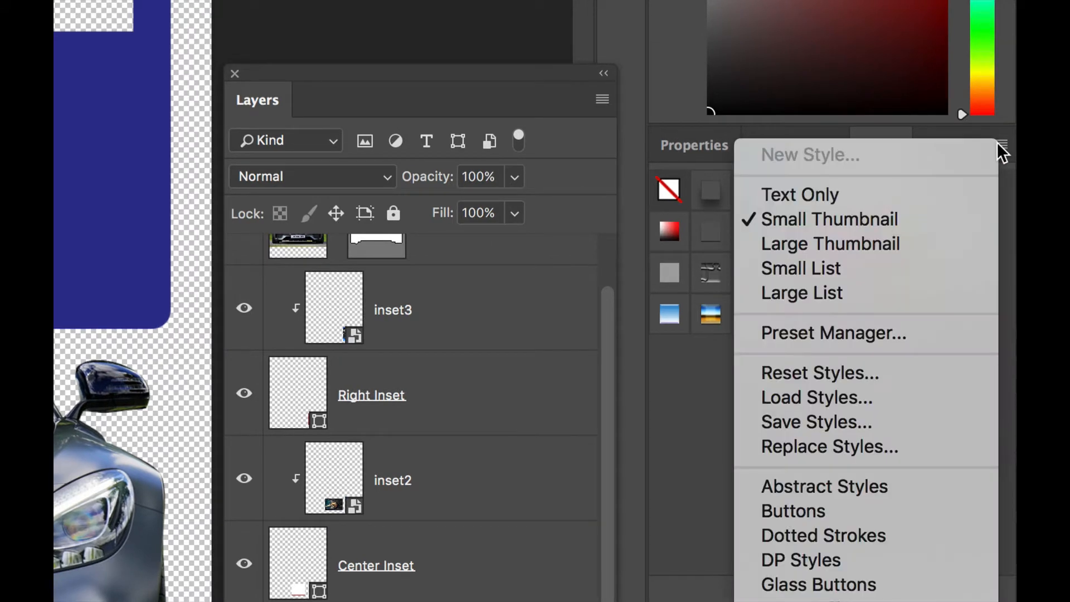
click(862, 268)
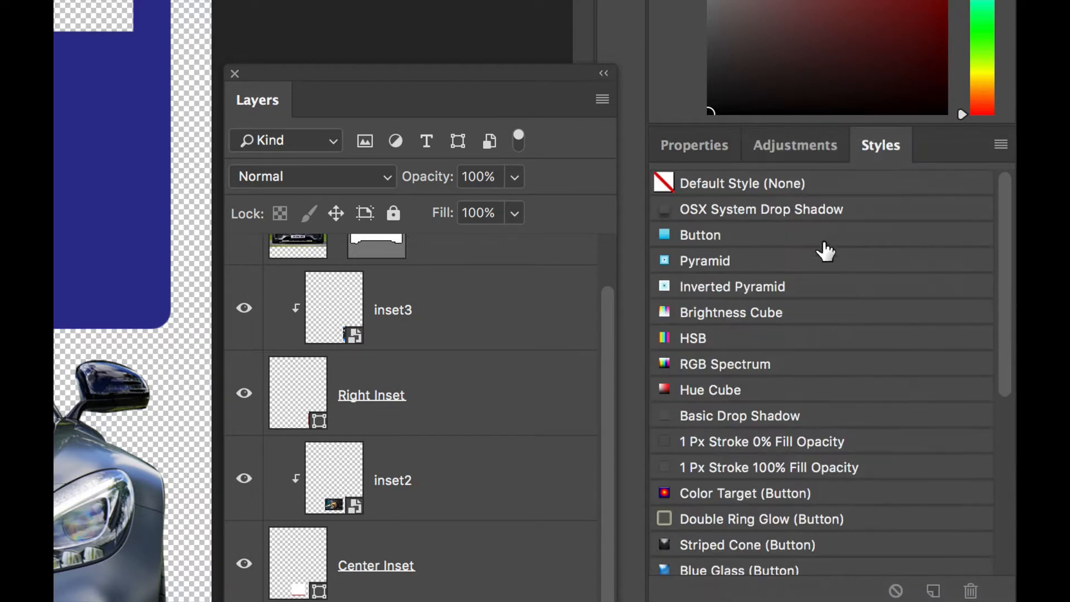
click(1004, 144)
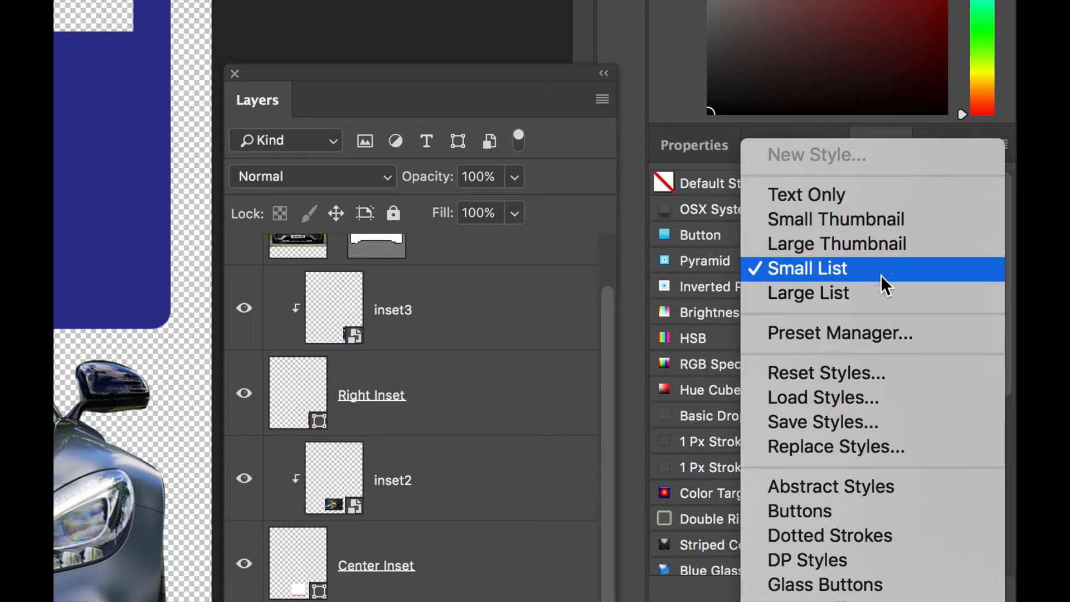
click(884, 303)
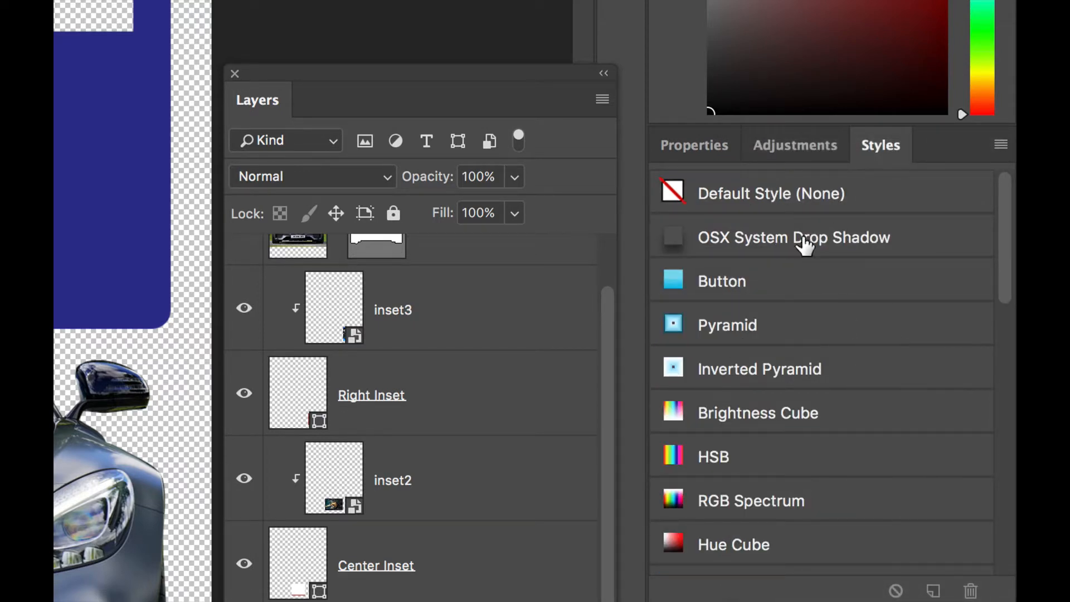
- Replace the current style presets with the Web Styles set
click(1003, 144)
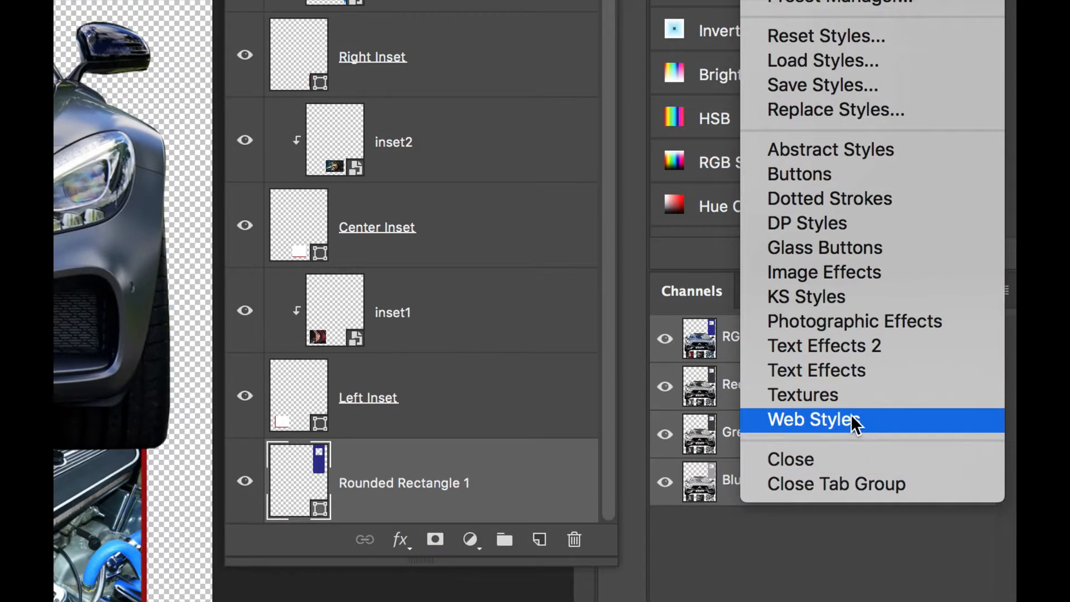
click(856, 421)
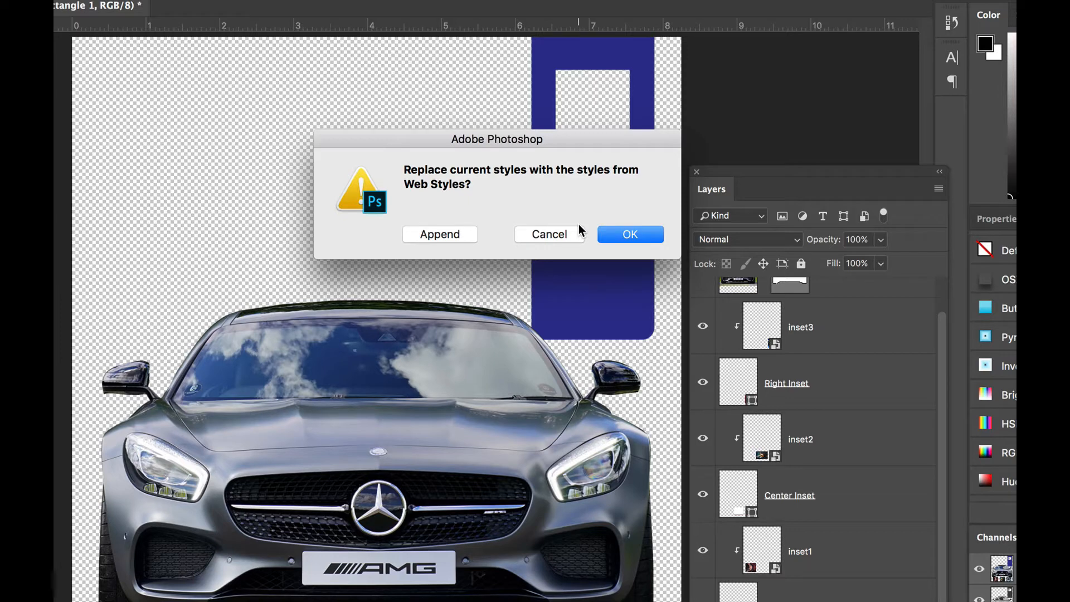
click(638, 234)
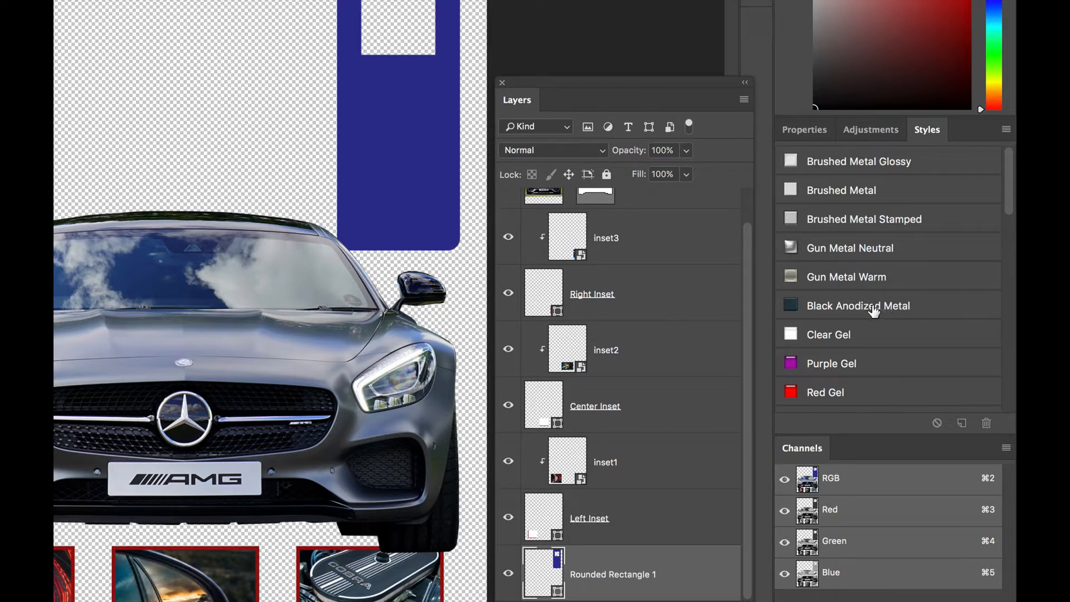
- Apply the Black Anodized Metal style to the Rounded Rectangle 1 layer, review its effects, and save the document
click(873, 307)
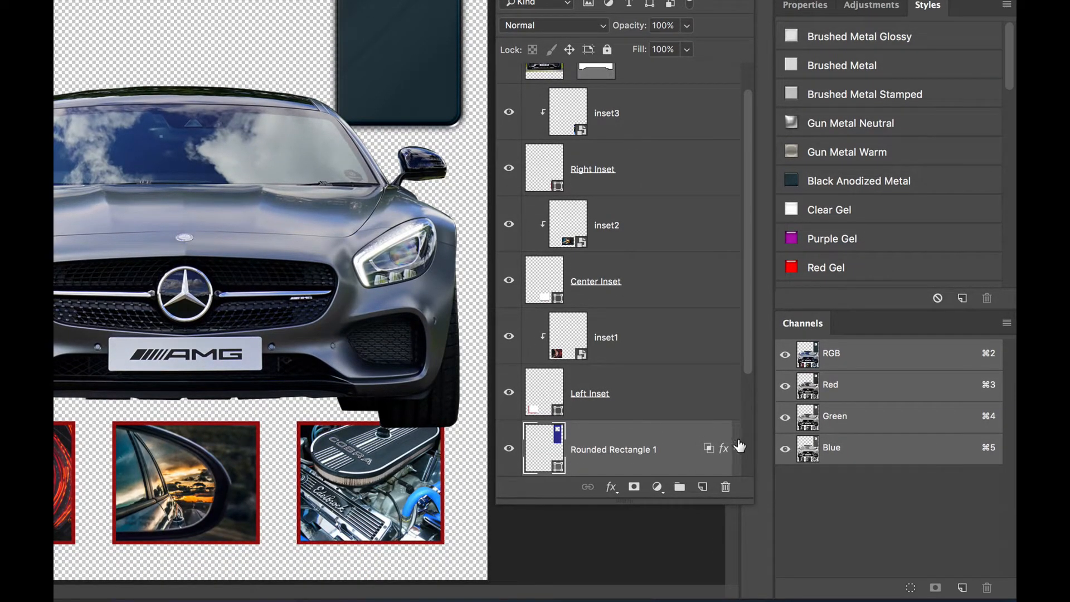
click(737, 447)
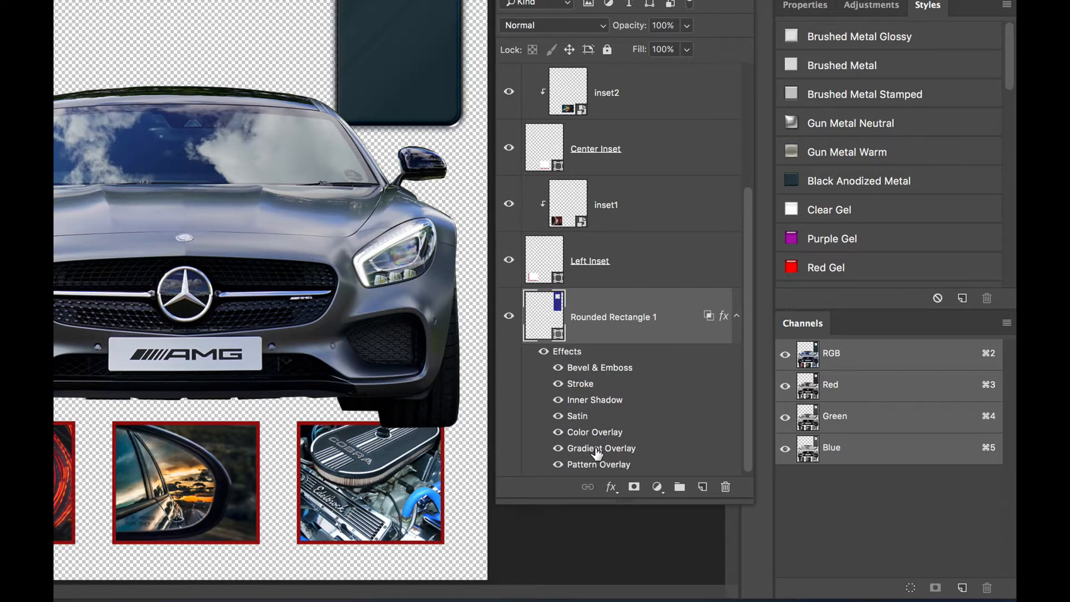
scroll(619, 419, up, 5)
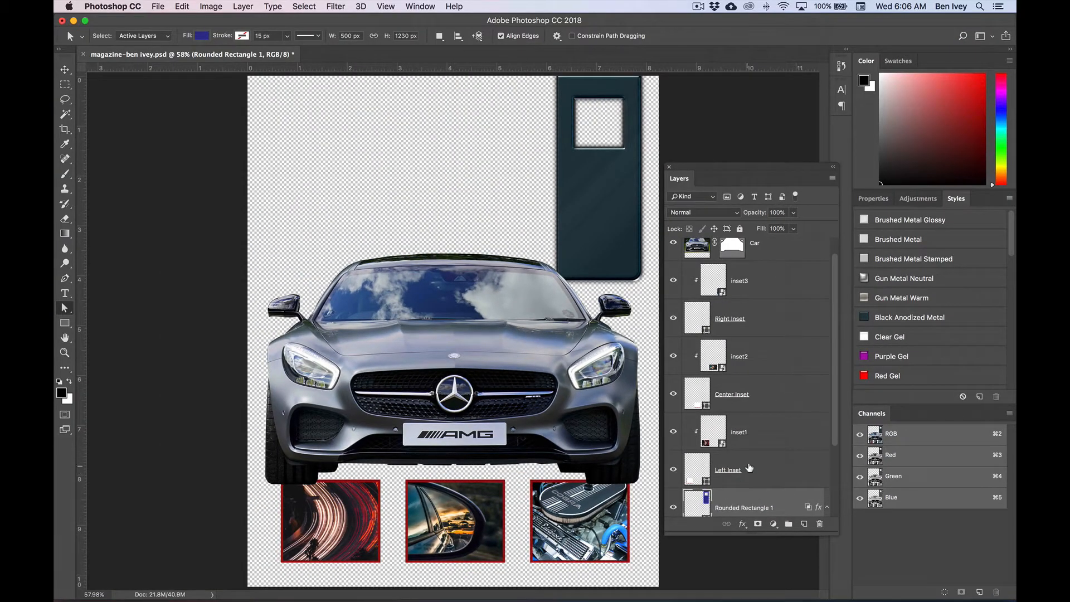
click(159, 6)
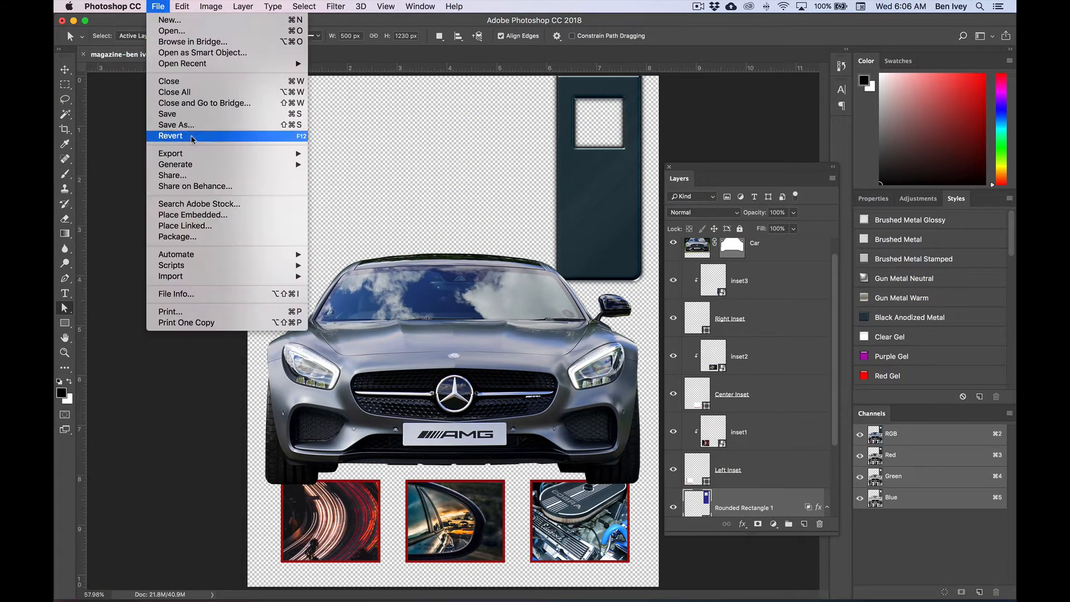
click(196, 120)
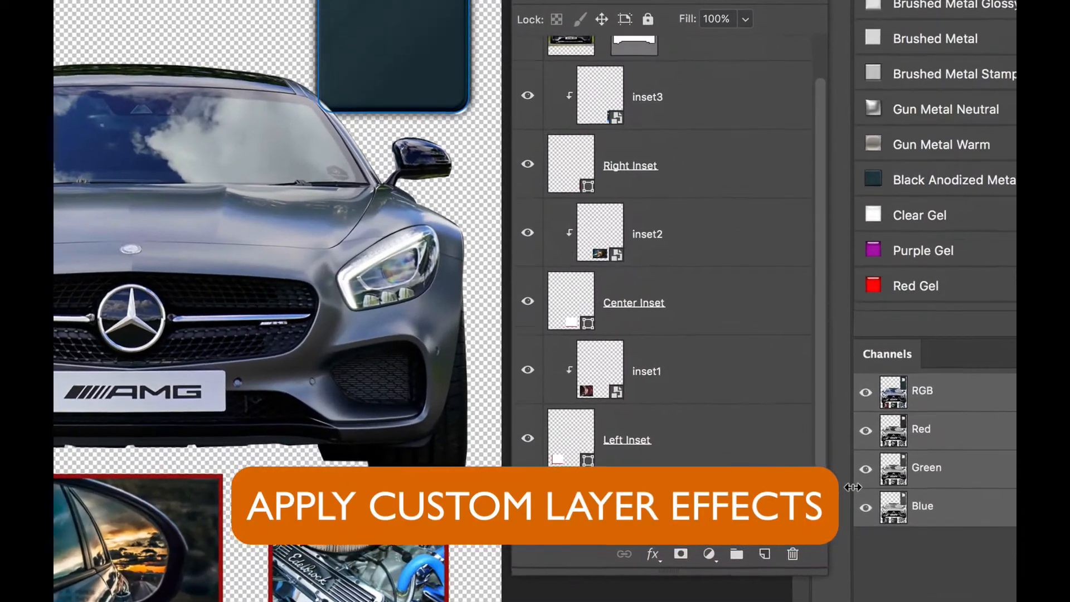
- Add a Drop Shadow layer style to the Left Inset layer
click(684, 449)
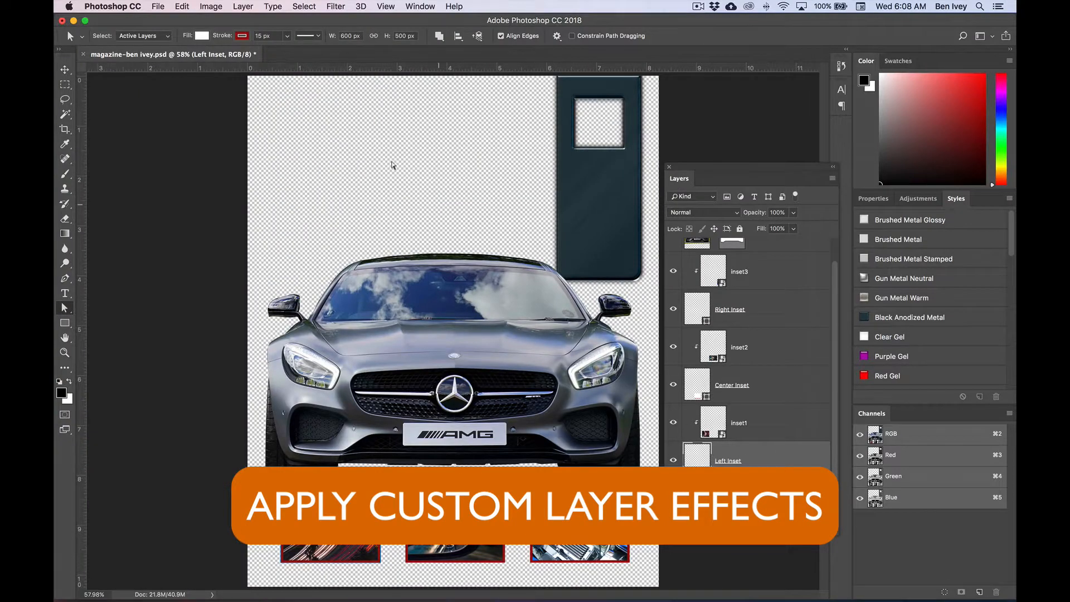
click(242, 7)
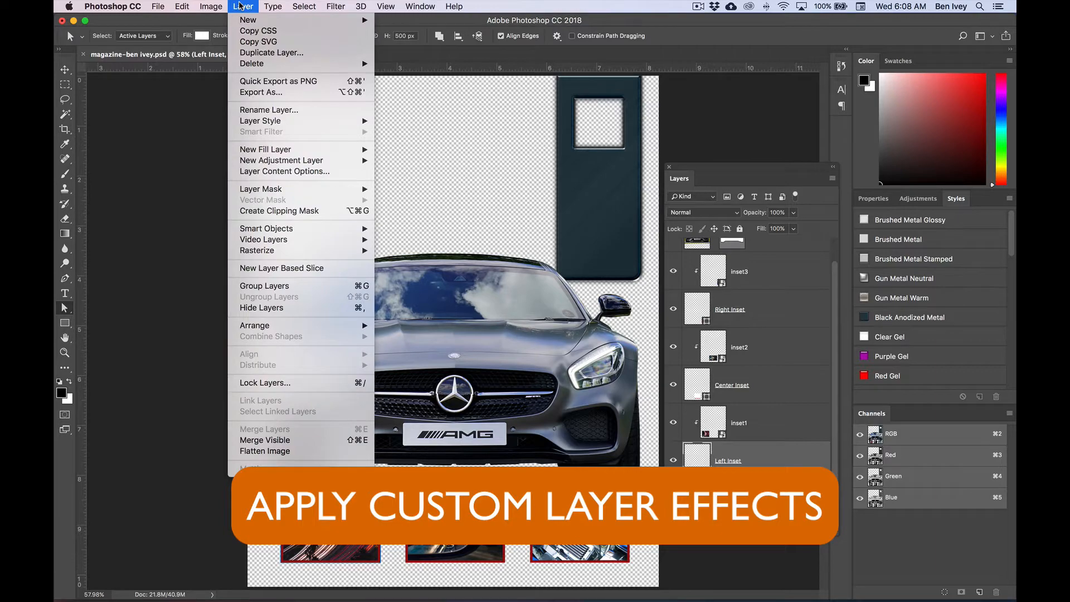
mouse_move(279, 121)
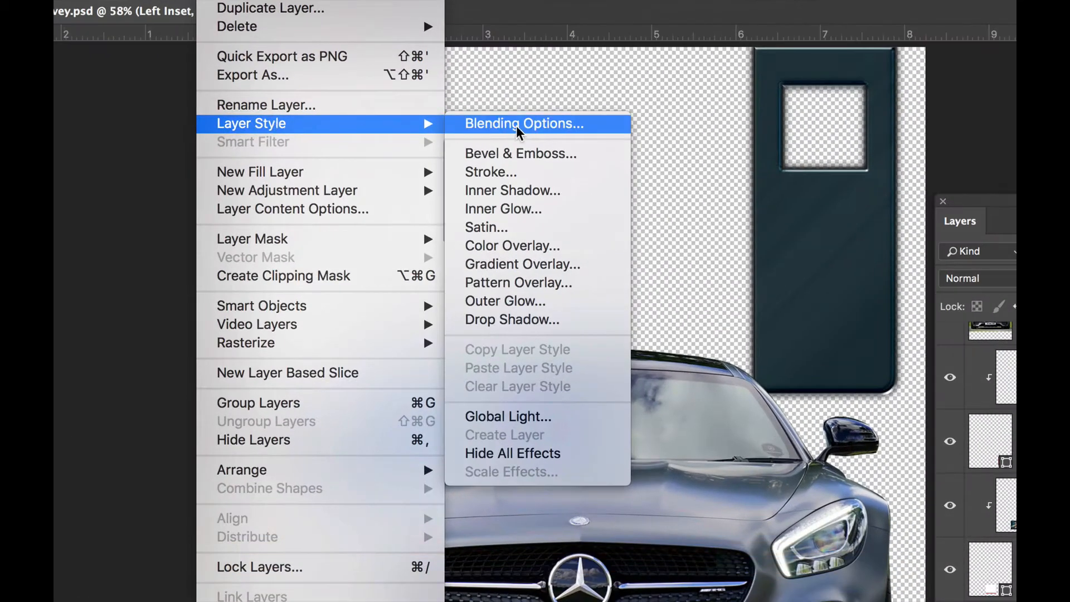
click(536, 320)
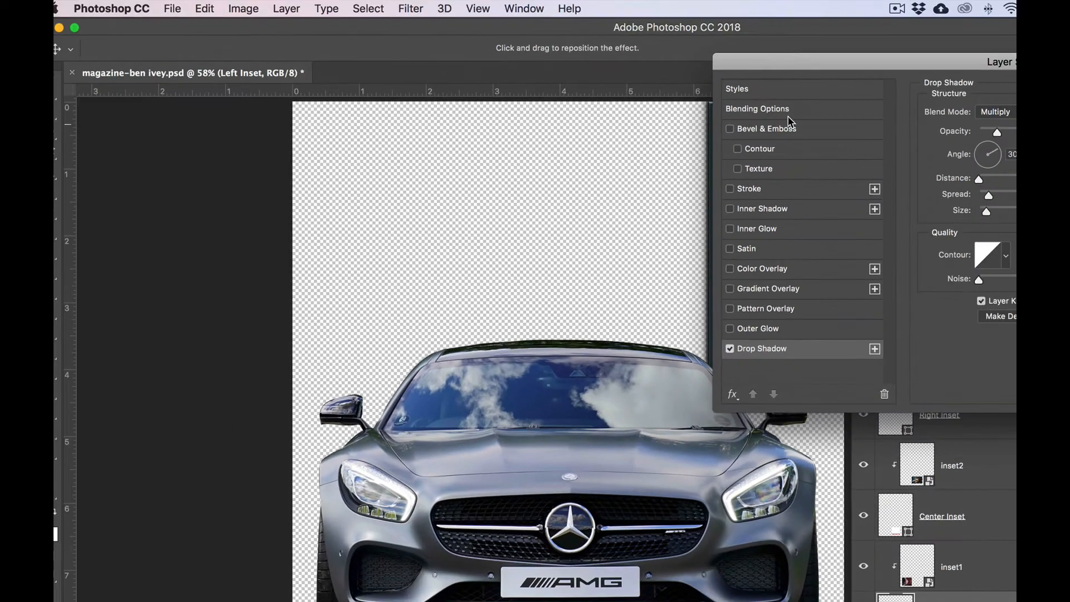
- Set the Left Inset drop shadow to 50% opacity, 10 px distance, 5% spread and 10 px size
drag(801, 57, 339, 94)
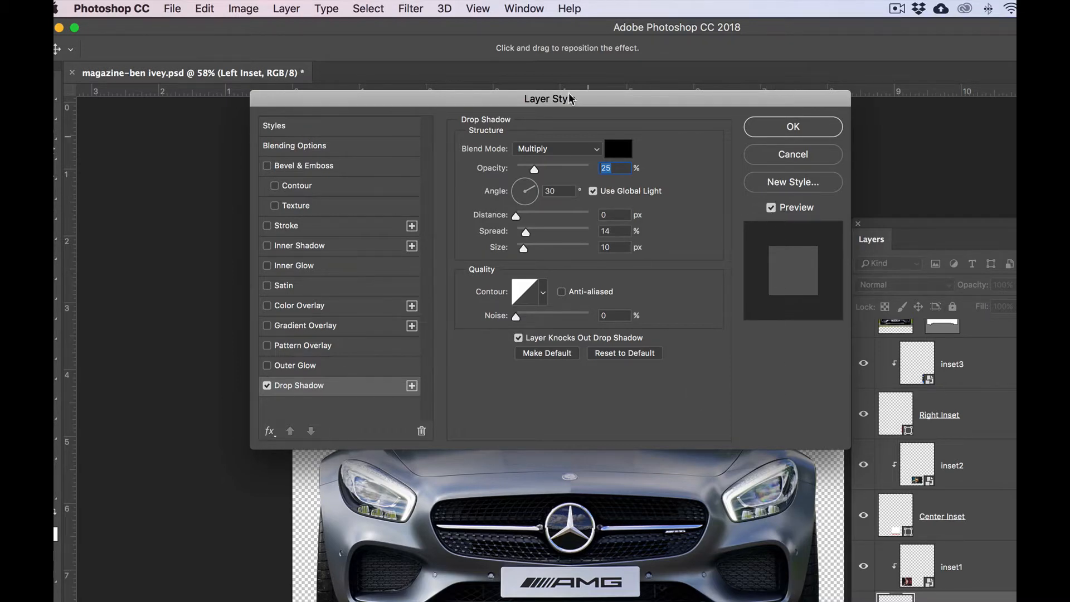
drag(564, 96, 564, 190)
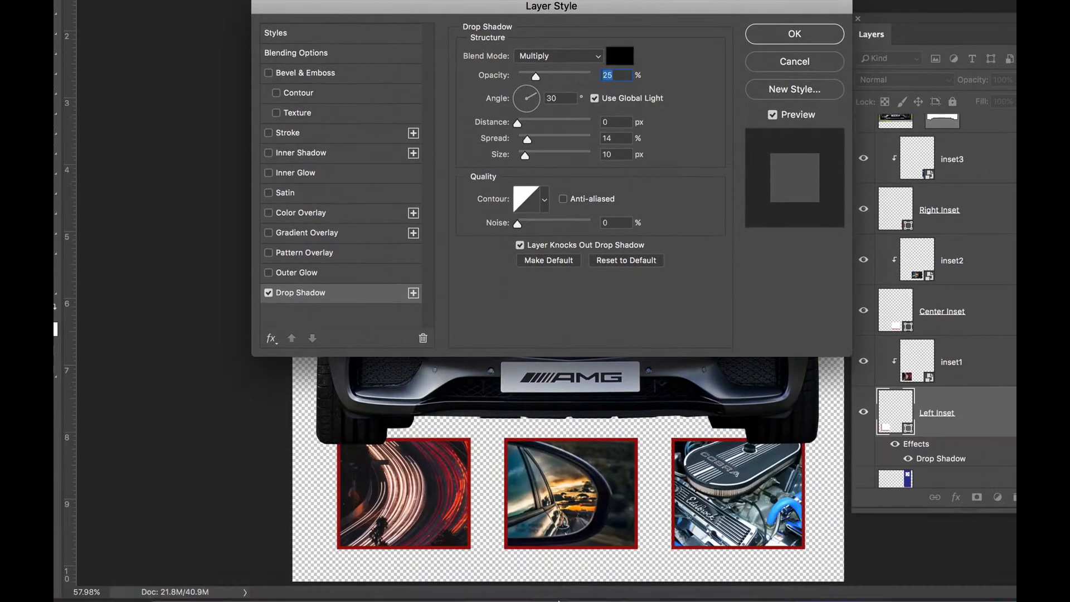
drag(547, 11, 546, 87)
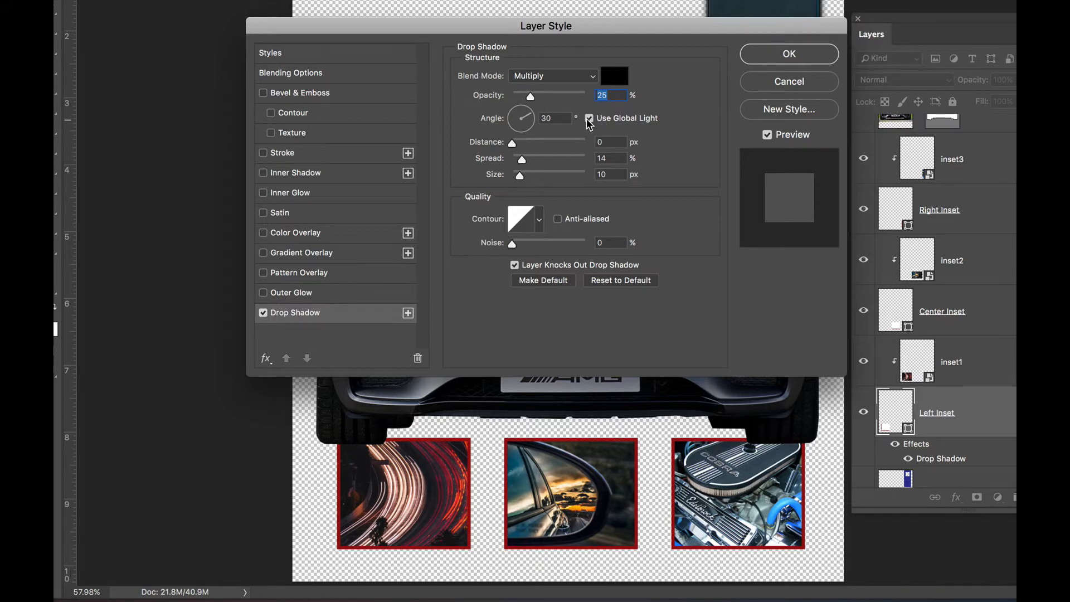
text(50)
text(10)
key(Tab)
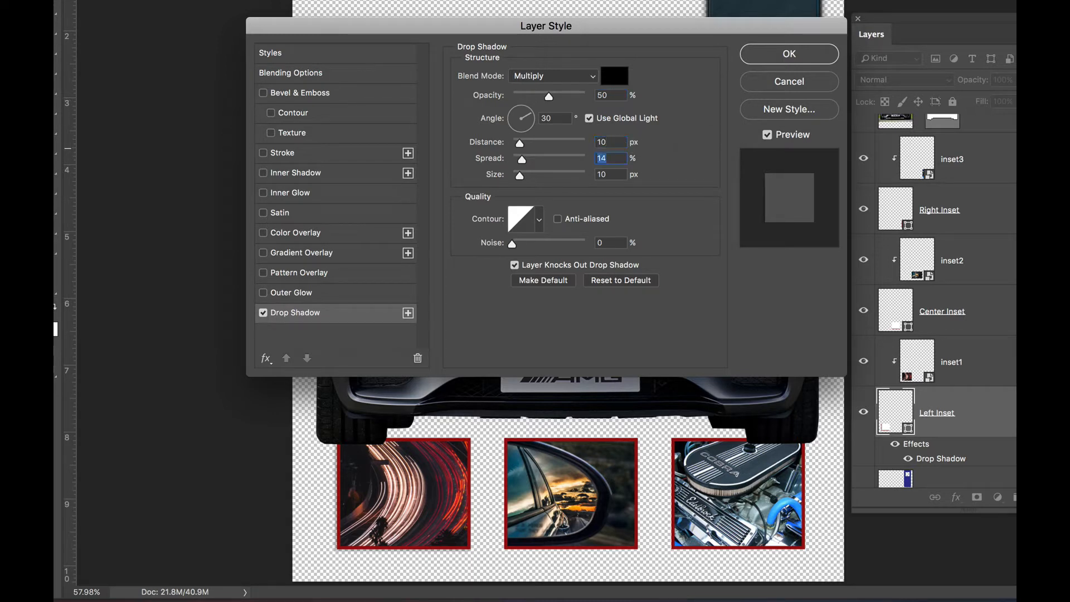
text(5)
key(Tab)
text(10)
- Add a second drop shadow to Left Inset and color it dark blue (1f3a70) sampled from the car's windshield
click(408, 312)
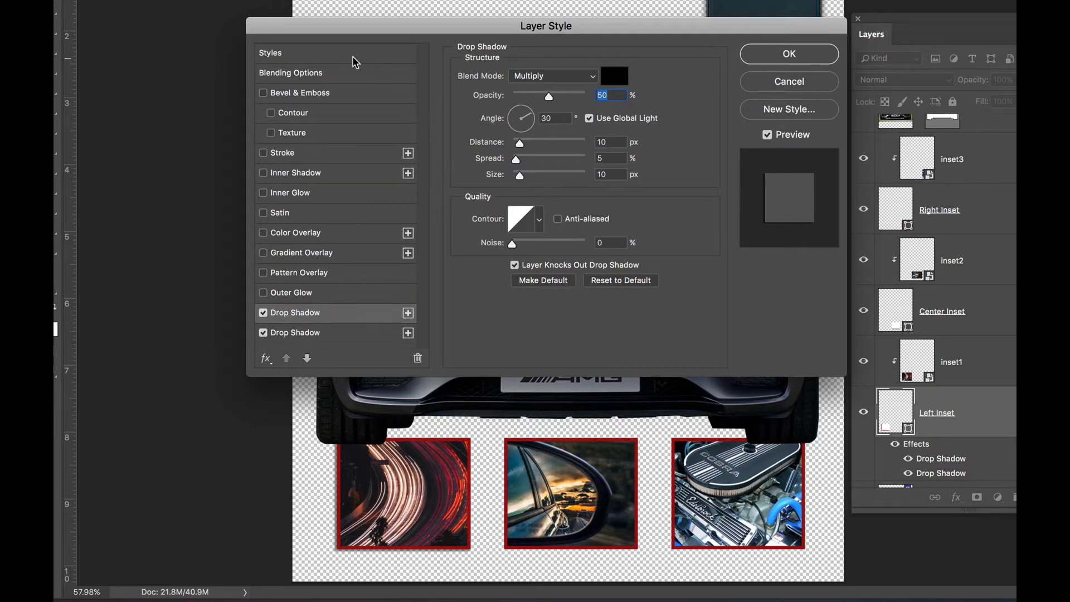
drag(331, 31, 400, 230)
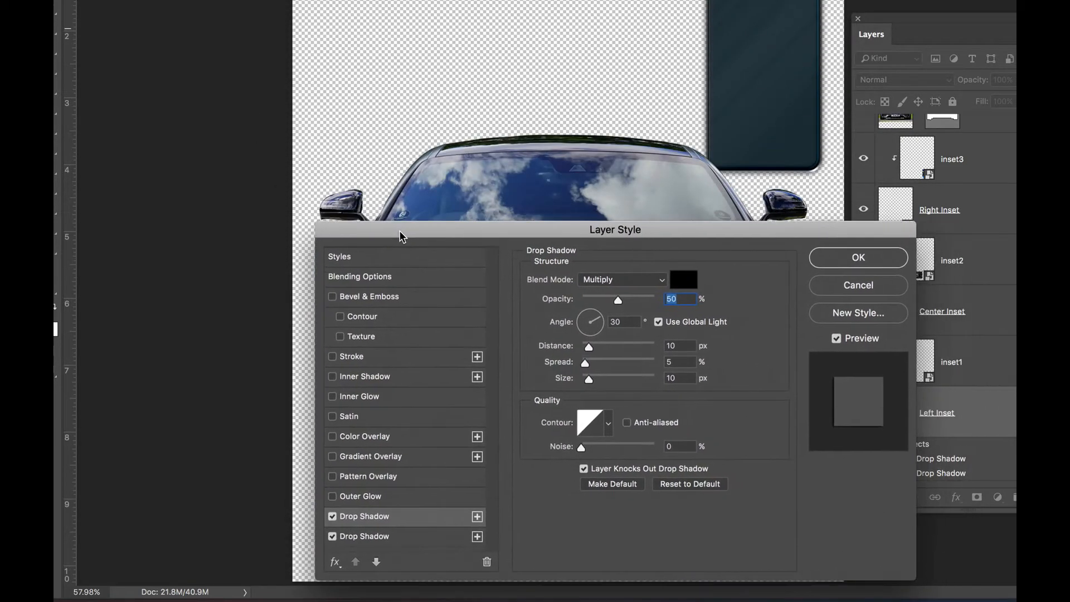
click(687, 283)
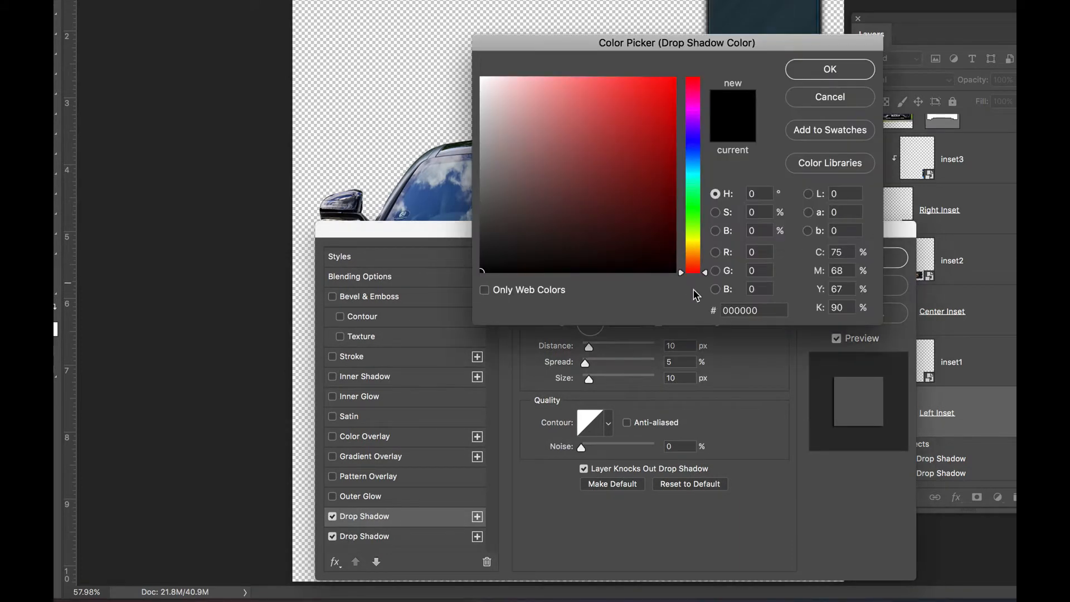
drag(546, 44, 656, 52)
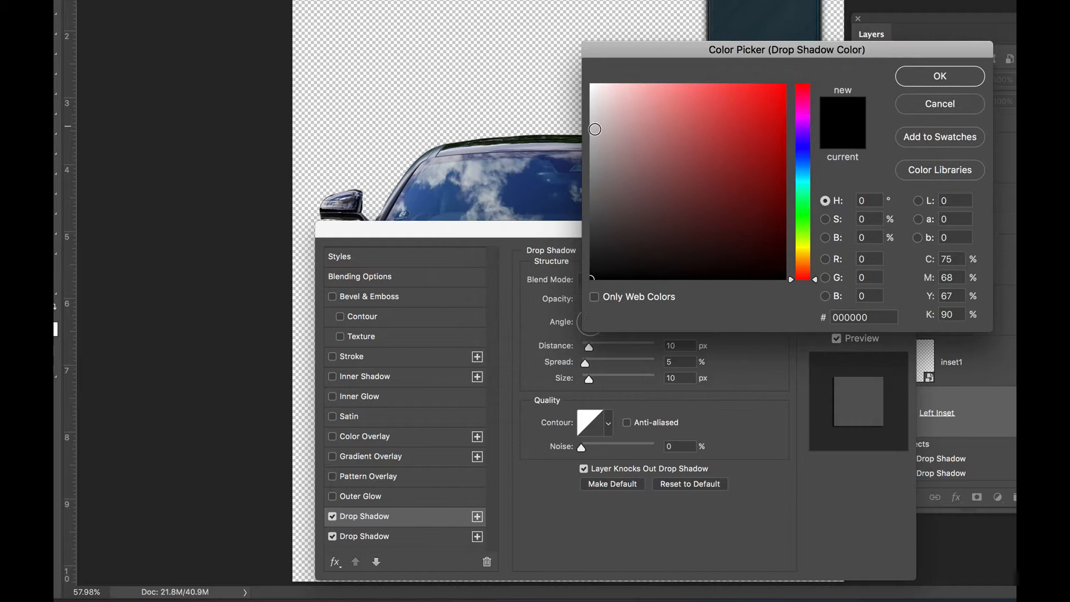
click(534, 196)
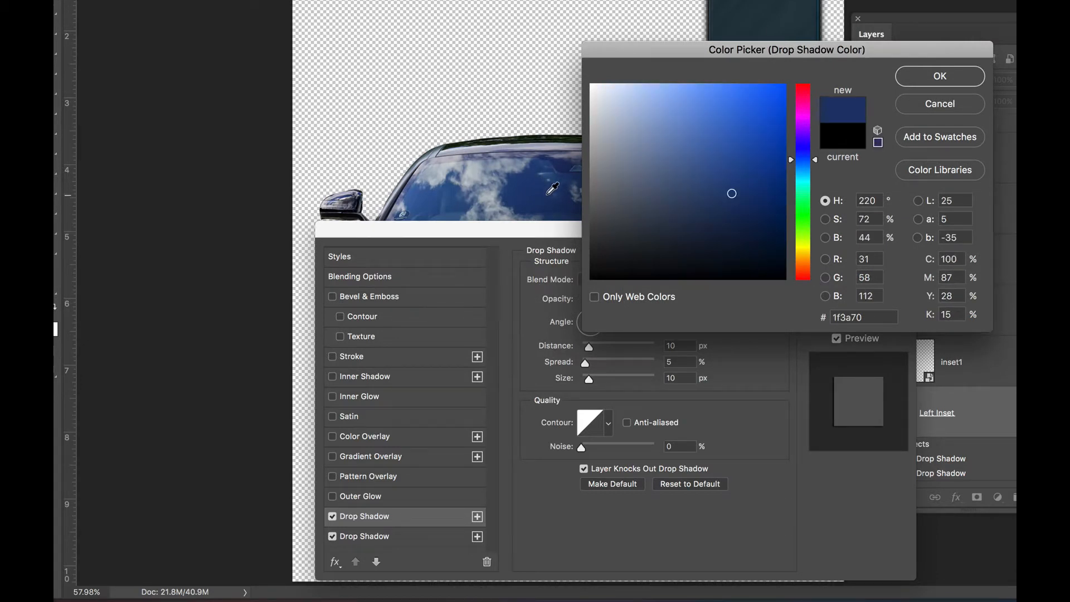
click(941, 75)
- Disable global light for Left Inset's dark blue drop shadow and set its angle to -150°
drag(661, 232, 632, 27)
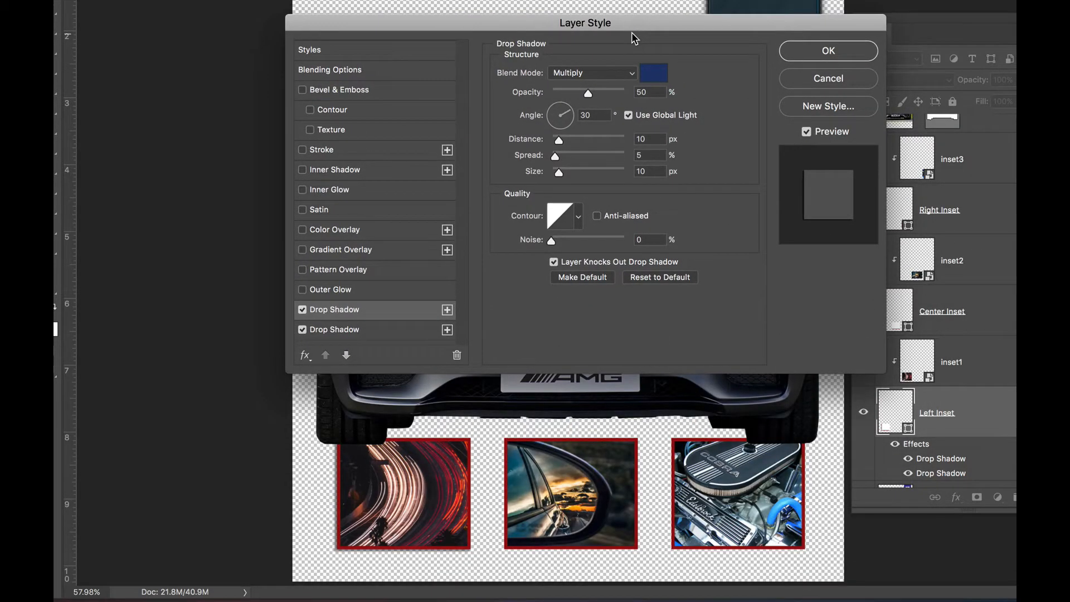
click(628, 116)
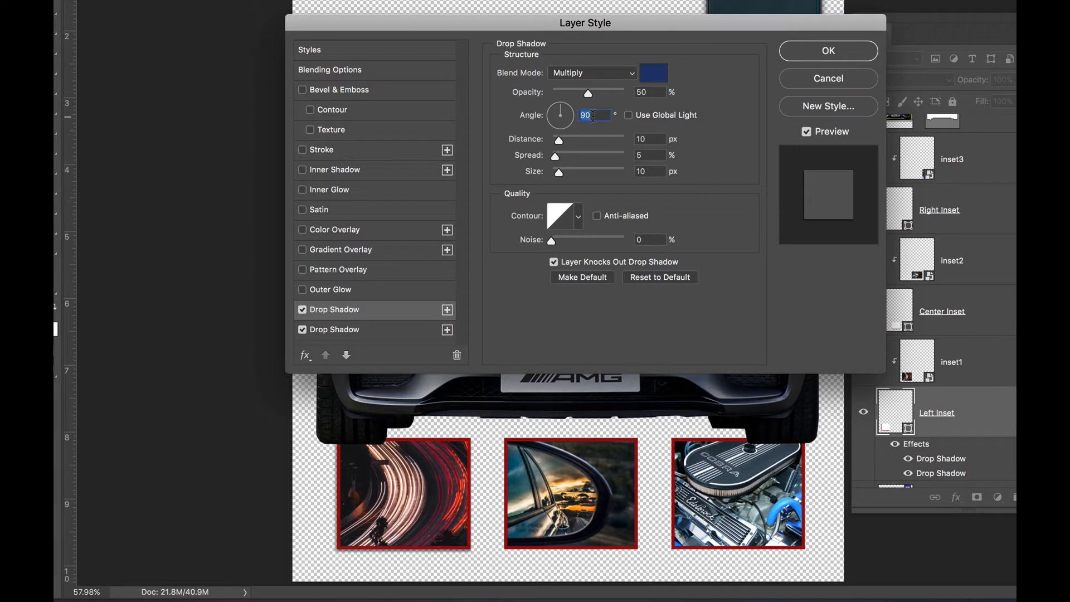
text(1)
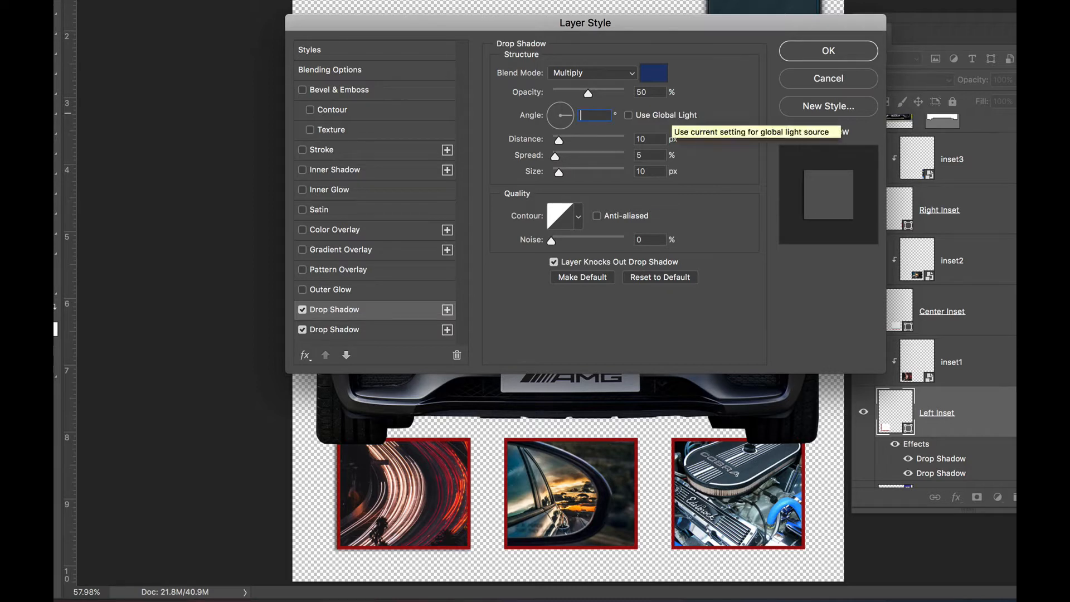
text(-150)
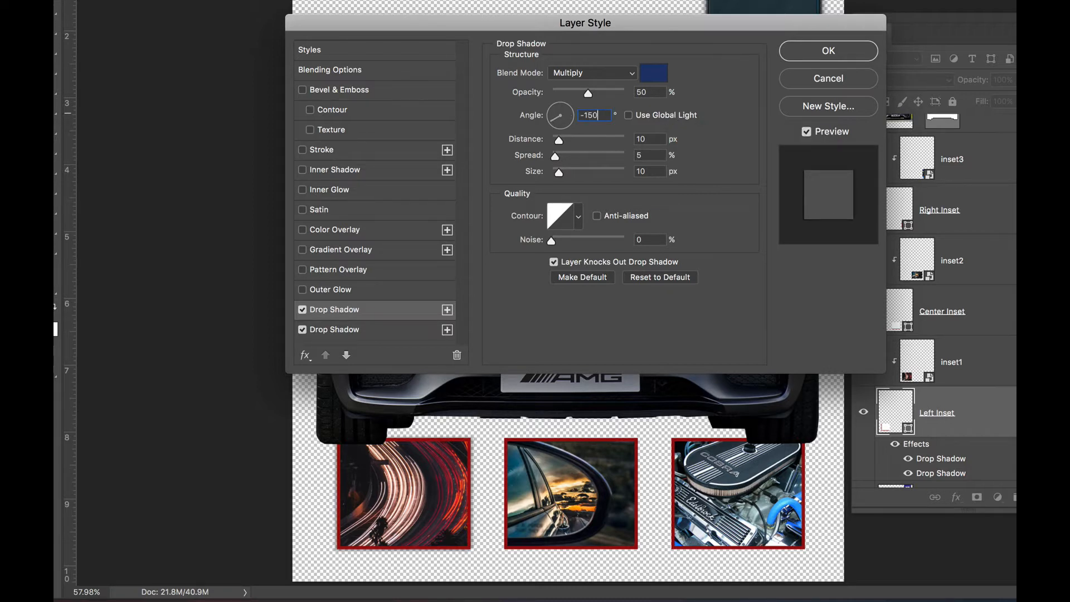
- Set the blue drop shadow to 75% opacity, 20 px distance, 10% spread and 20 px size, and apply the layer style
double_click(645, 92)
text(75)
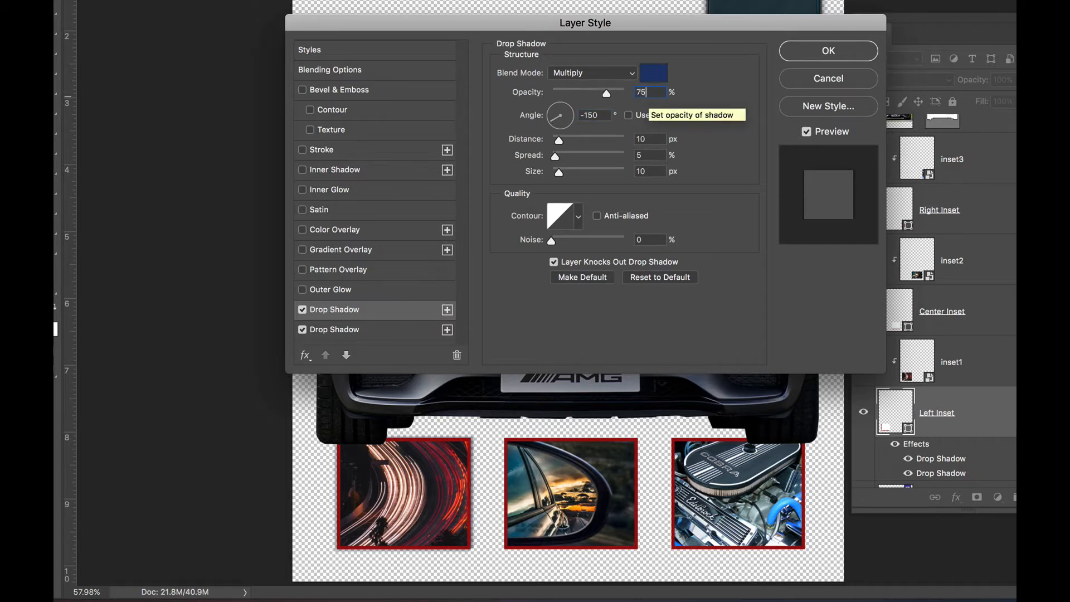
double_click(648, 139)
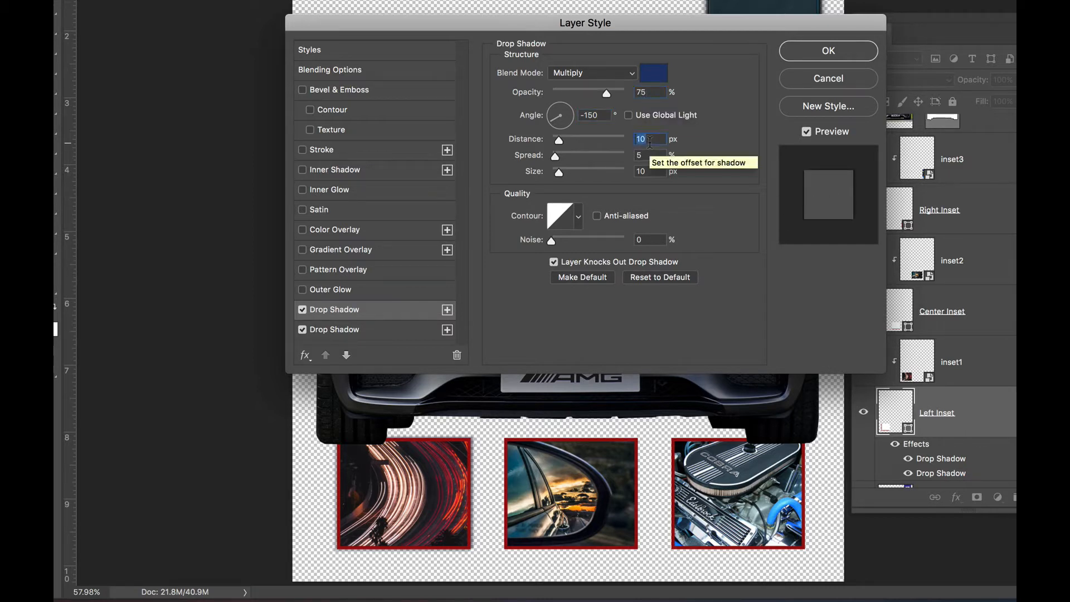
text(20)
key(Tab)
text(10)
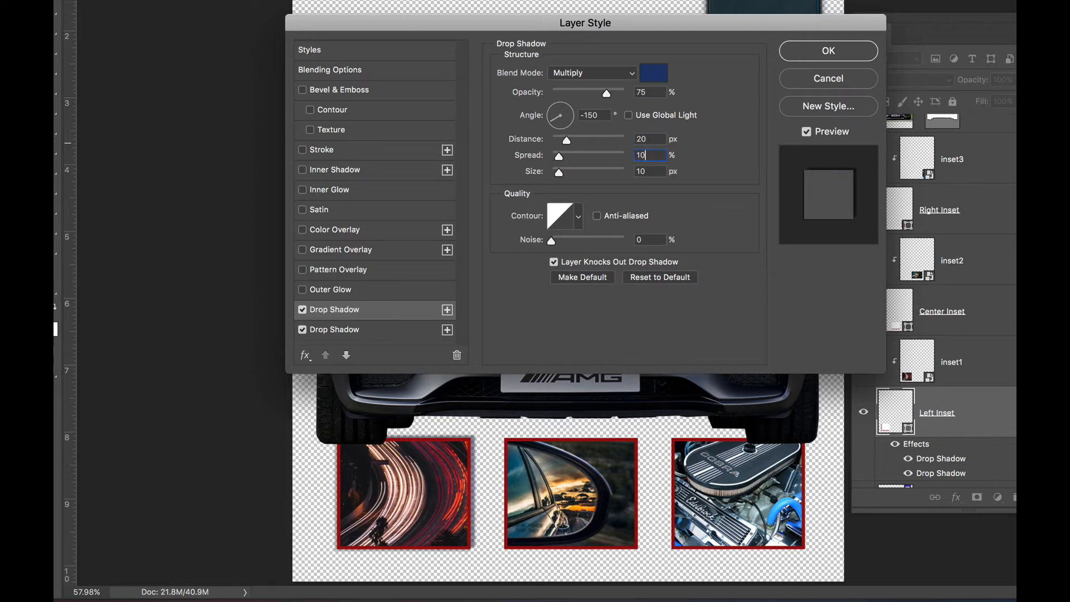
key(Tab)
text(20)
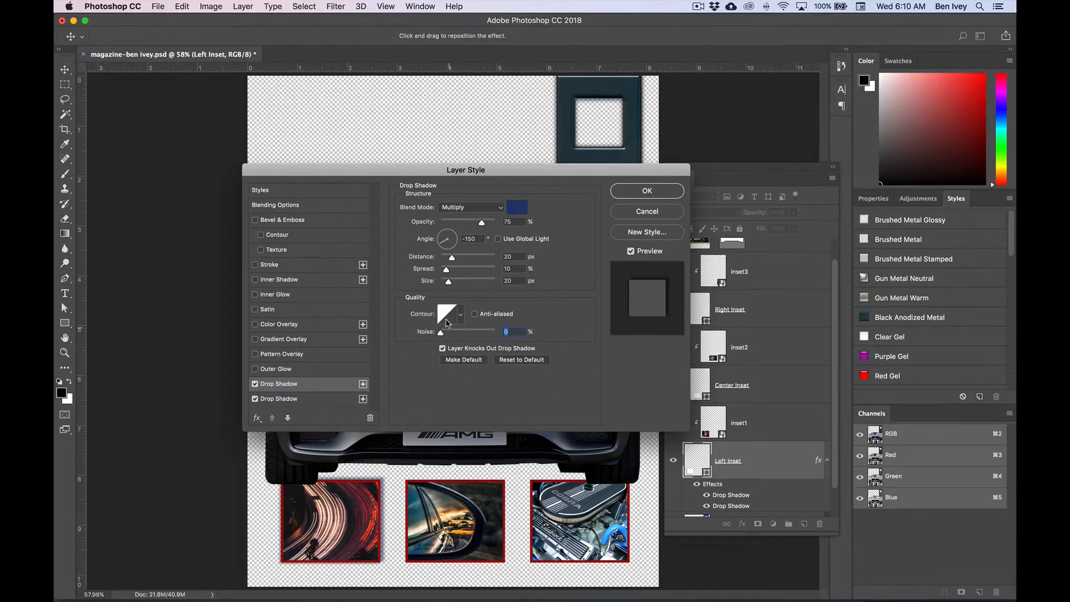
click(647, 190)
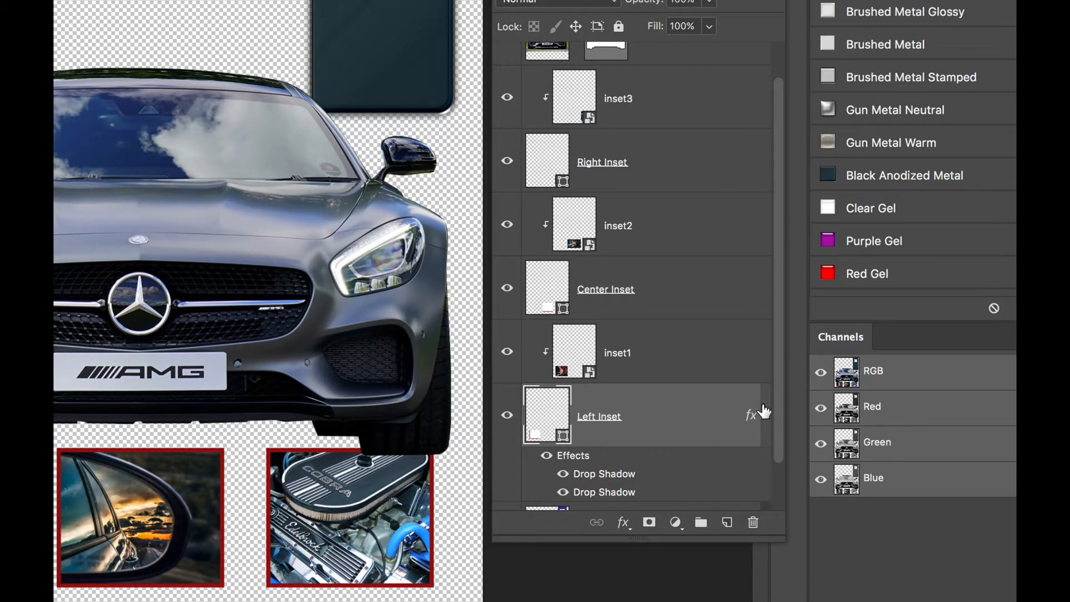
- Copy the Left Inset layer's drop shadow effects to the Center Inset and Right Inset layers
scroll(772, 415, down, 1)
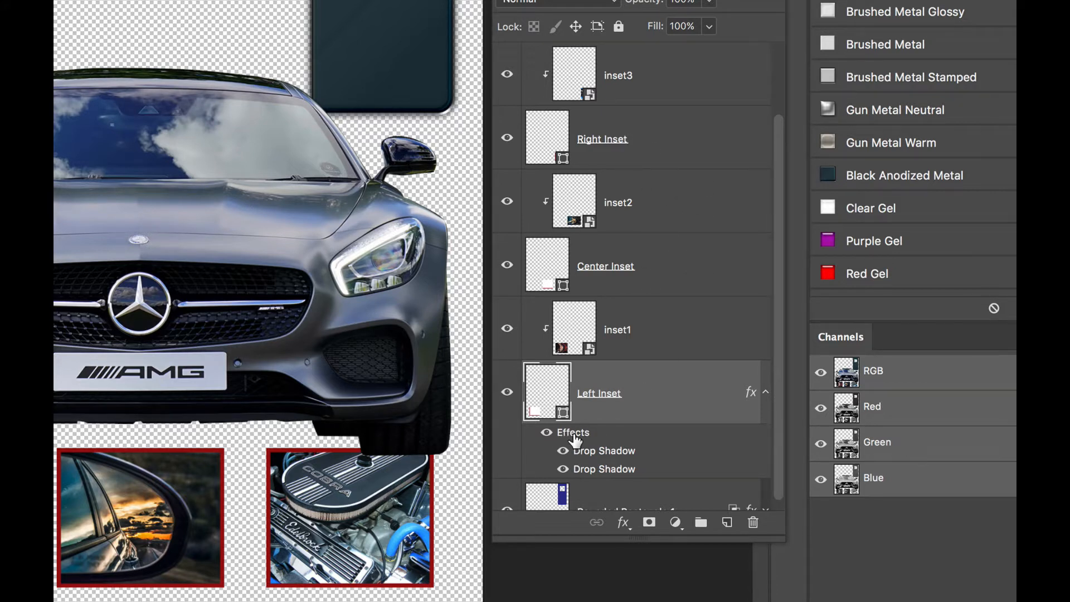
drag(562, 441, 655, 267)
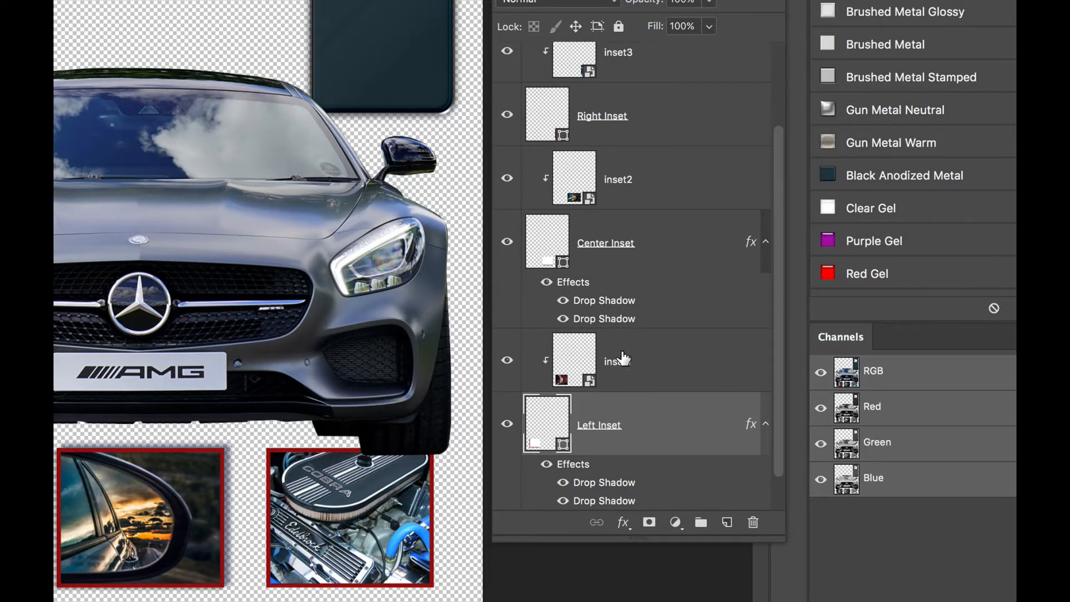
scroll(578, 291, up, 2)
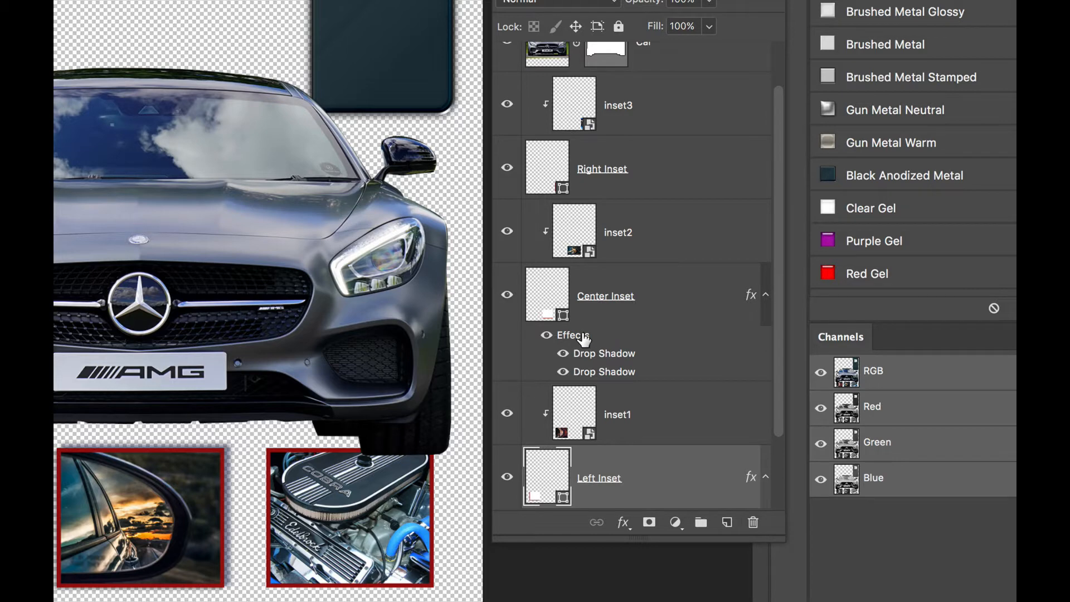
drag(573, 338, 650, 177)
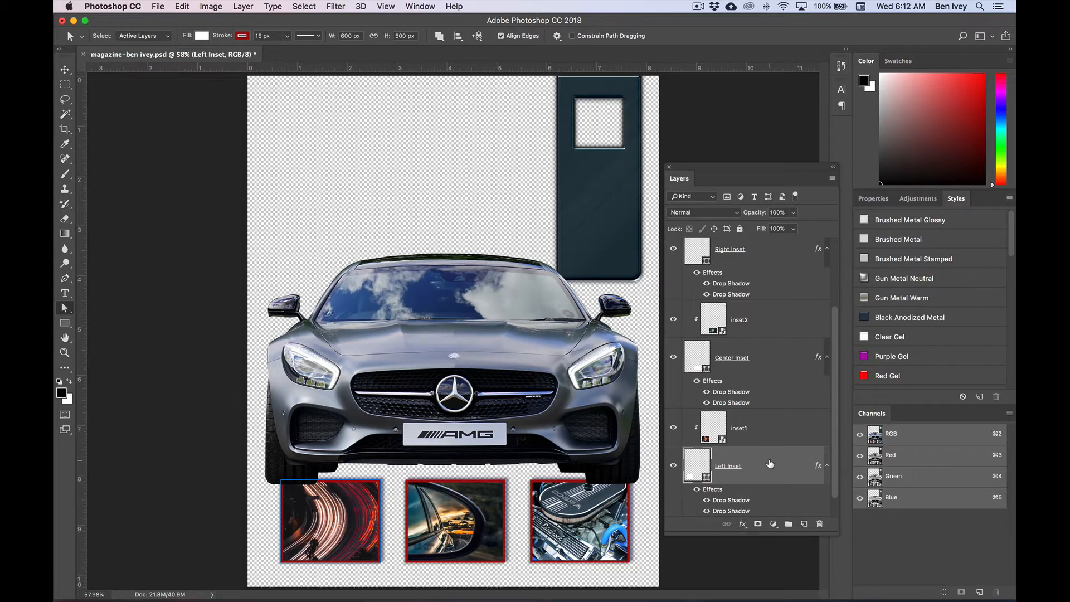
- Add a dark blue drop shadow to the Car layer and set its size to 50 px
scroll(769, 464, up, 5)
click(795, 267)
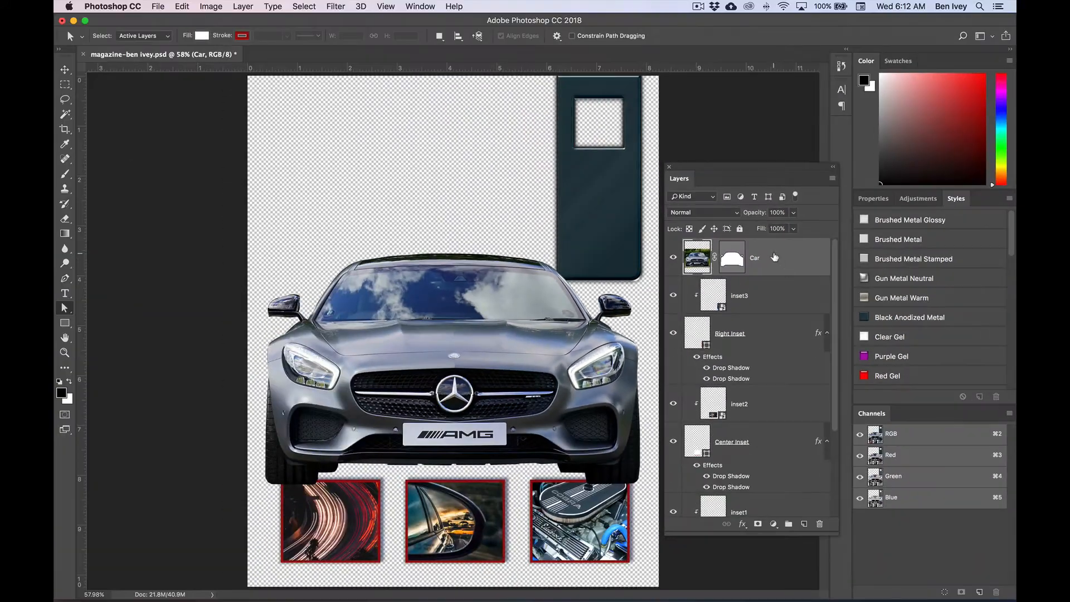
double_click(768, 251)
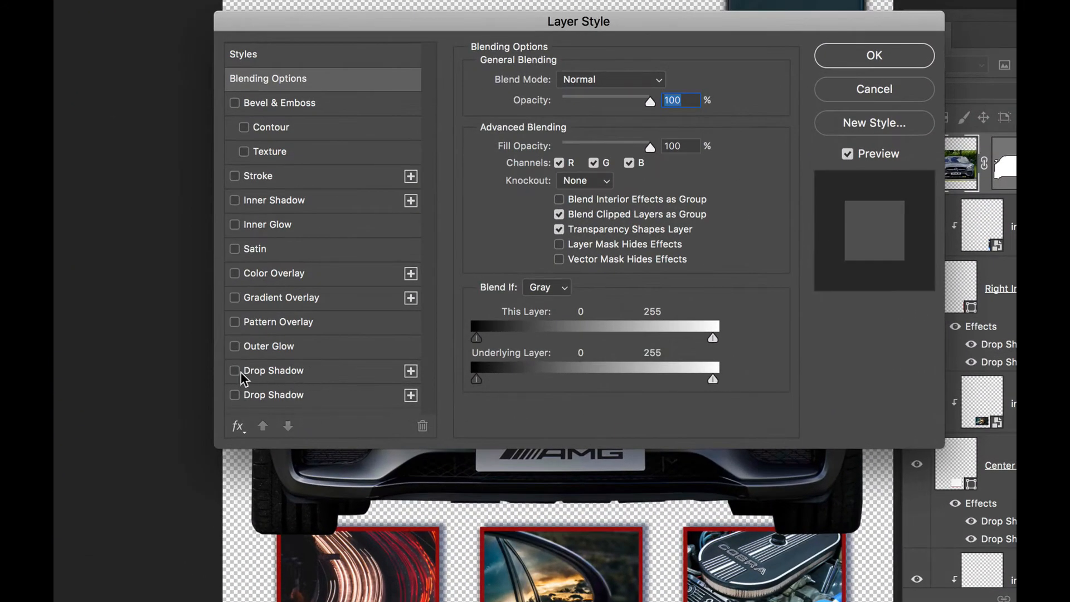
click(261, 371)
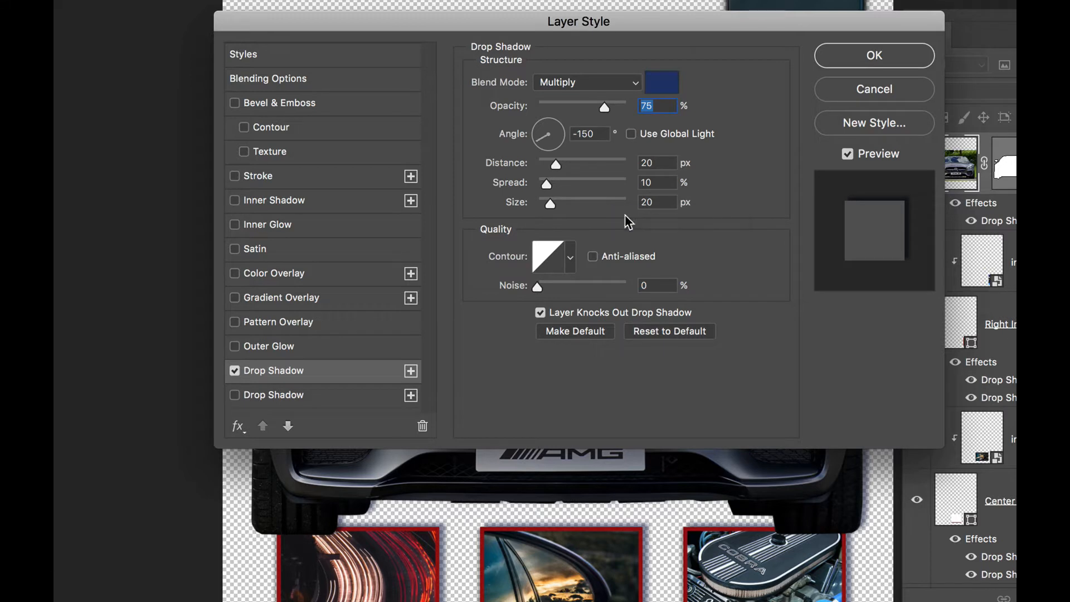
click(664, 200)
text(50)
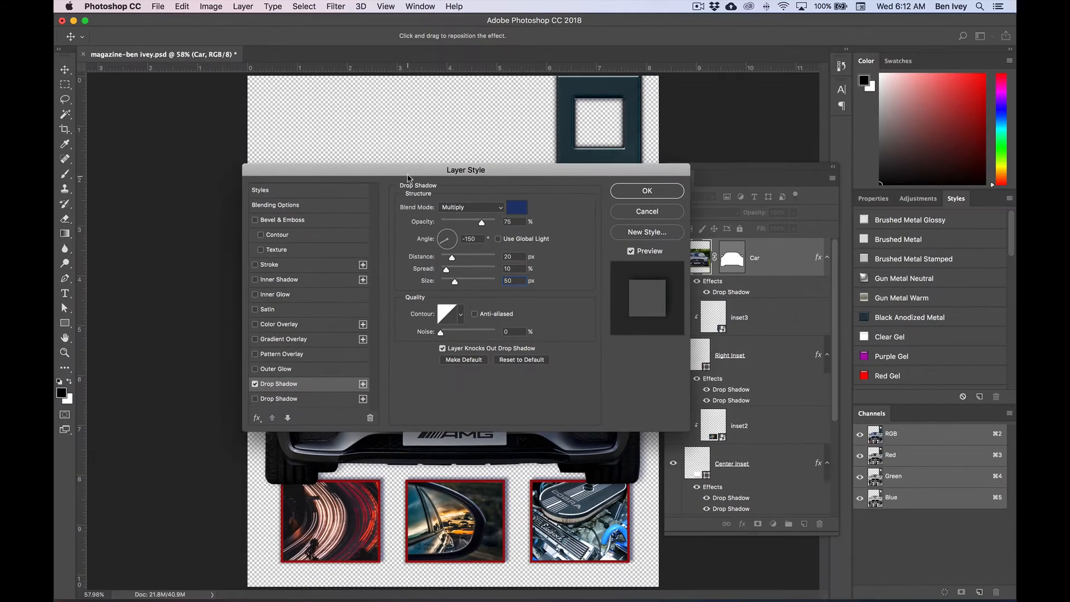
- Reposition the Car's drop shadow to about 122° and 67 px distance, apply it, and save the document
drag(432, 144, 698, 130)
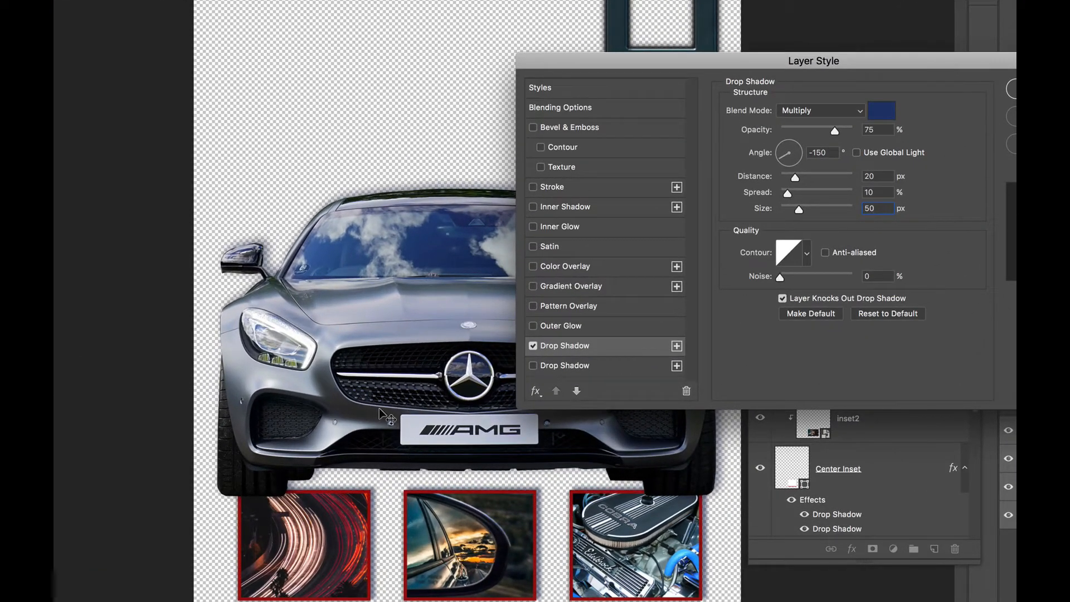
mouse_move(379, 409)
mouse_down()
mouse_move(416, 423)
mouse_move(387, 399)
mouse_move(397, 406)
mouse_move(384, 417)
mouse_up()
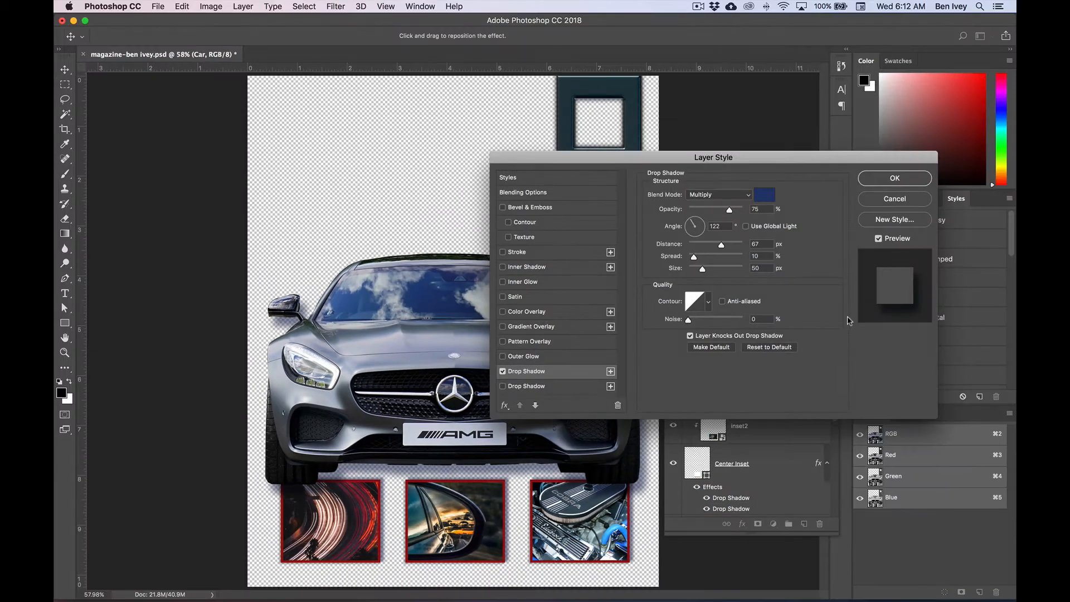
key(Return)
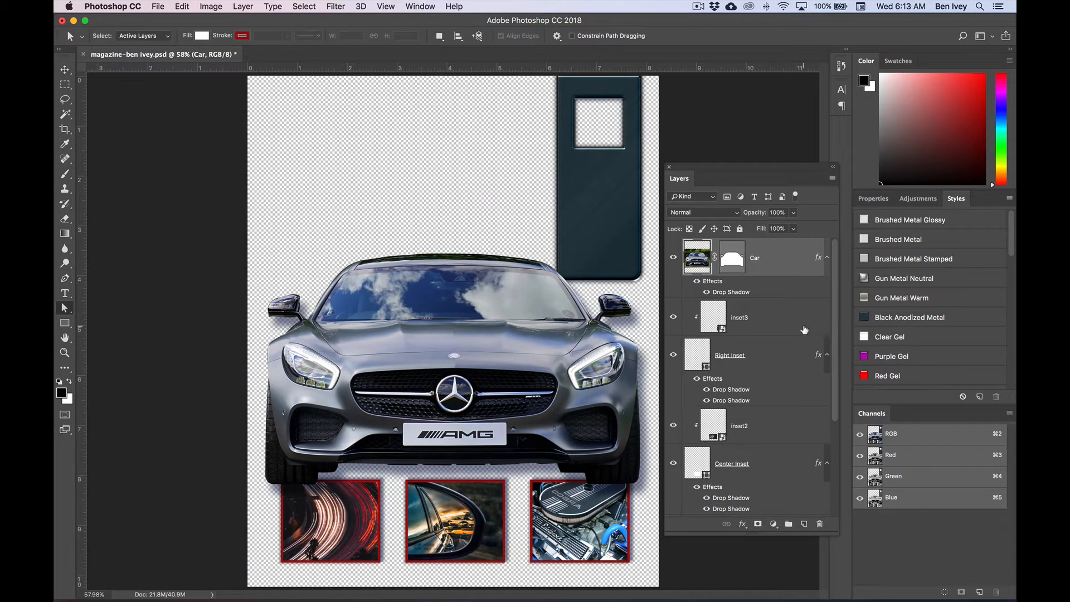
click(162, 6)
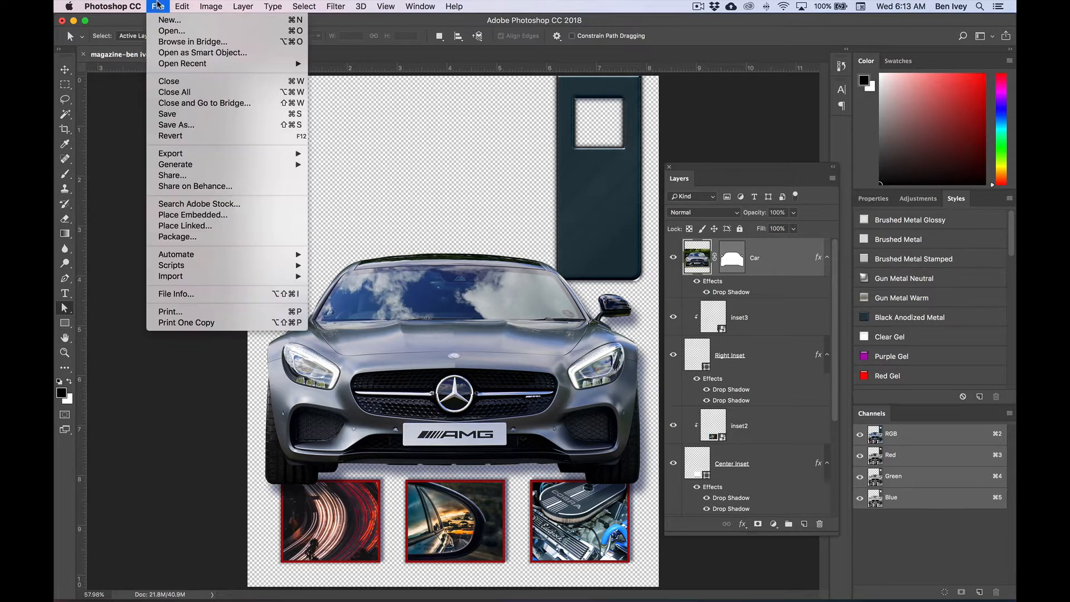
click(195, 116)
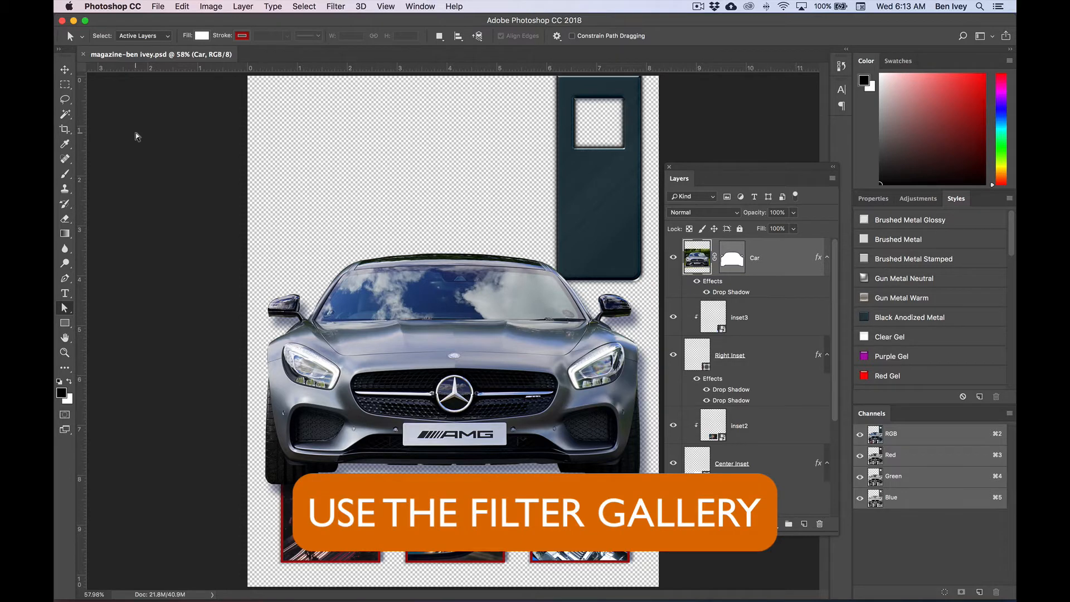
- Select the inset3 layer with the engine photo and open the Filter Gallery for it
key(super+equal)
key(super+equal)
key(super+equal)
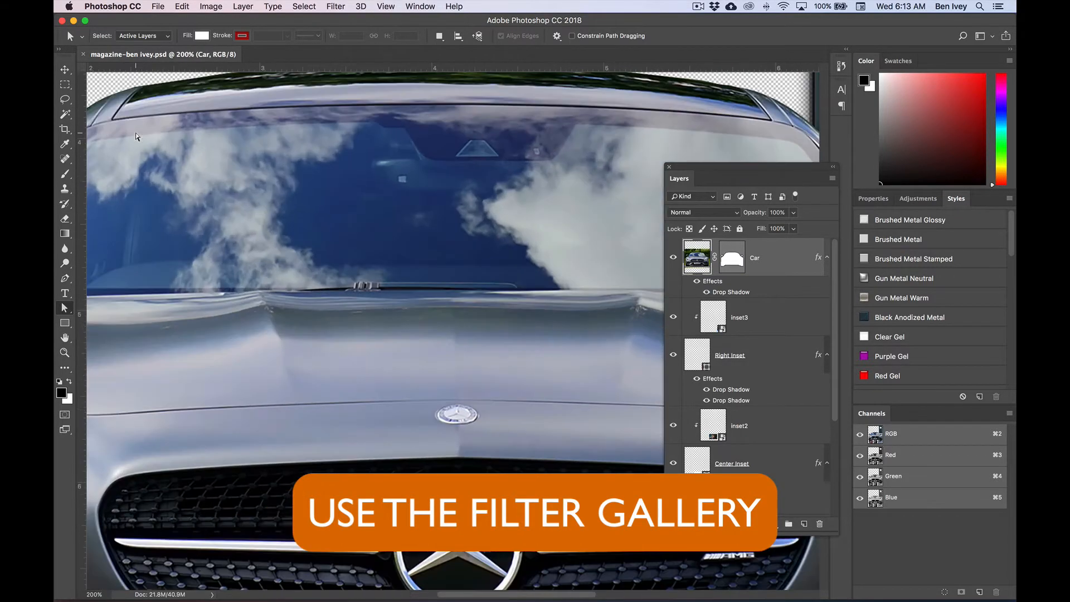
drag(279, 374, 202, 74)
drag(249, 253, 266, 102)
drag(326, 267, 183, 123)
drag(370, 189, 230, 176)
drag(367, 225, 265, 215)
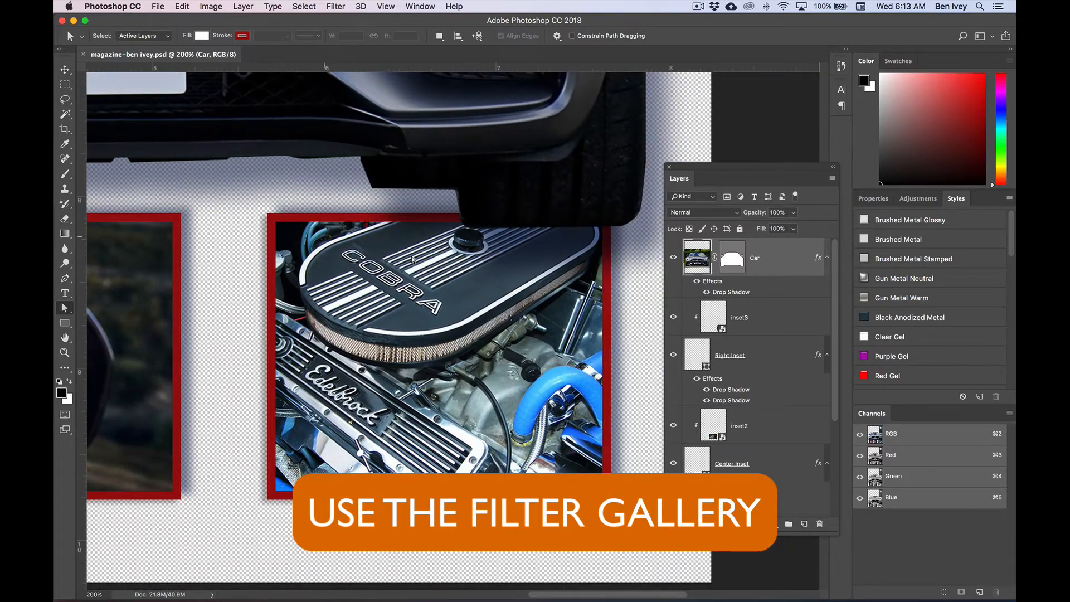
click(799, 318)
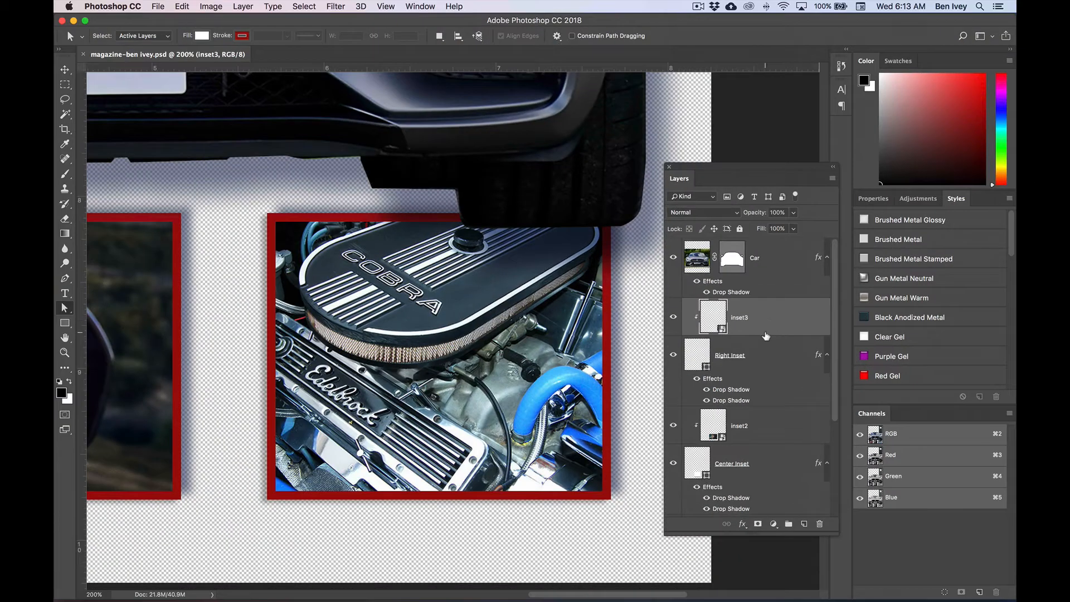
click(336, 7)
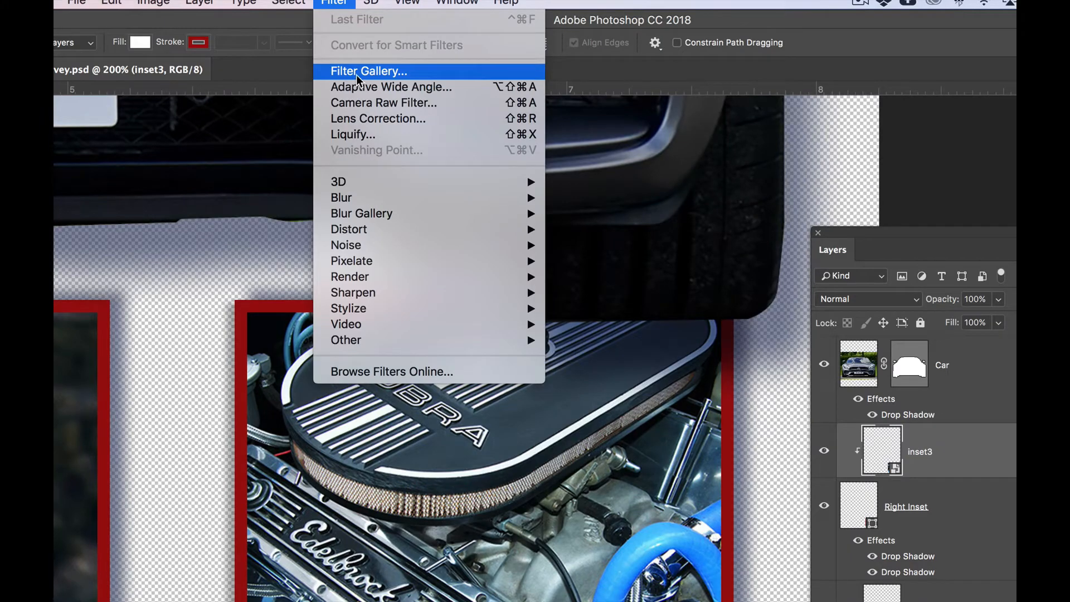
click(356, 71)
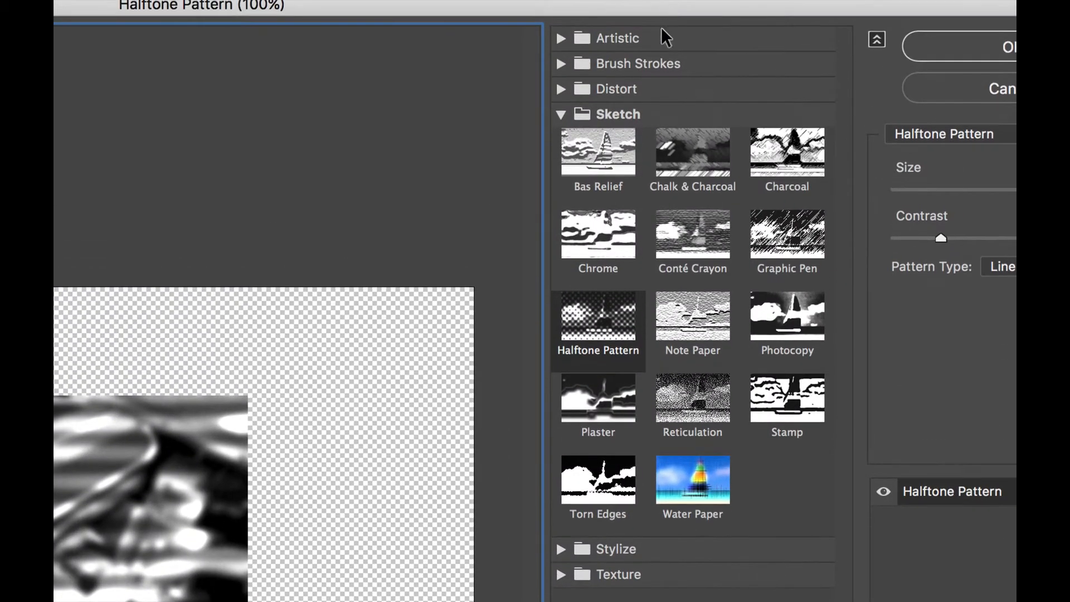
- Apply the artistic Plastic Wrap filter to inset3 with highlight strength 16 and detail 8
click(560, 114)
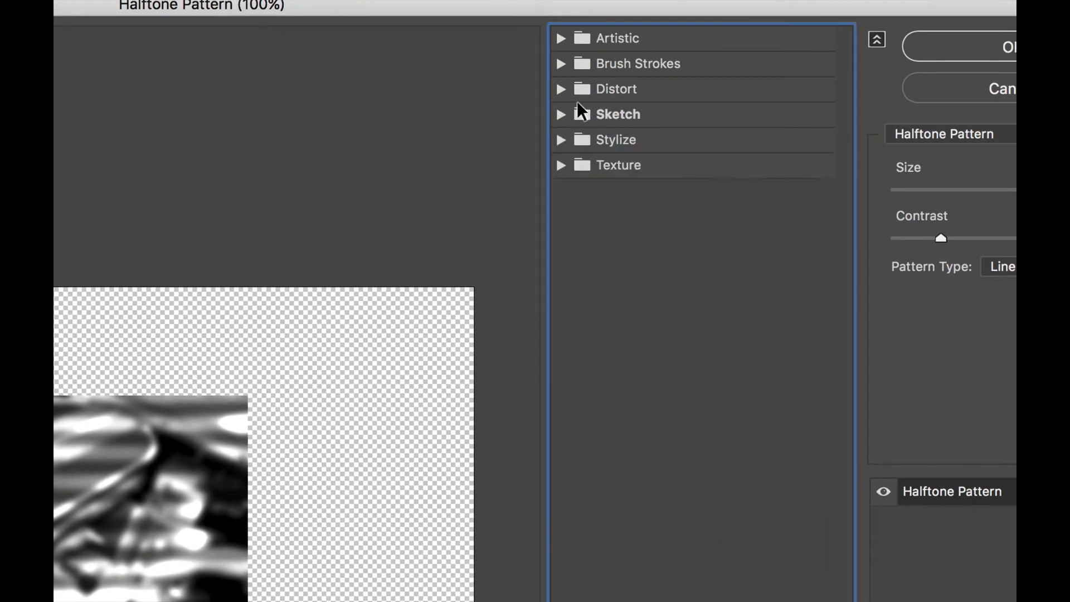
click(560, 39)
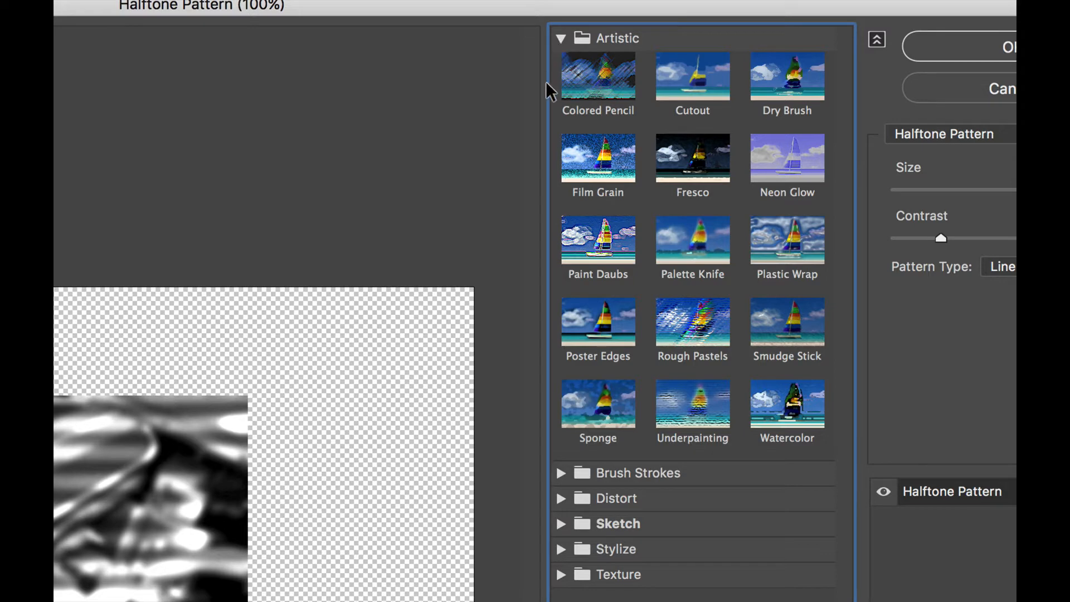
click(782, 246)
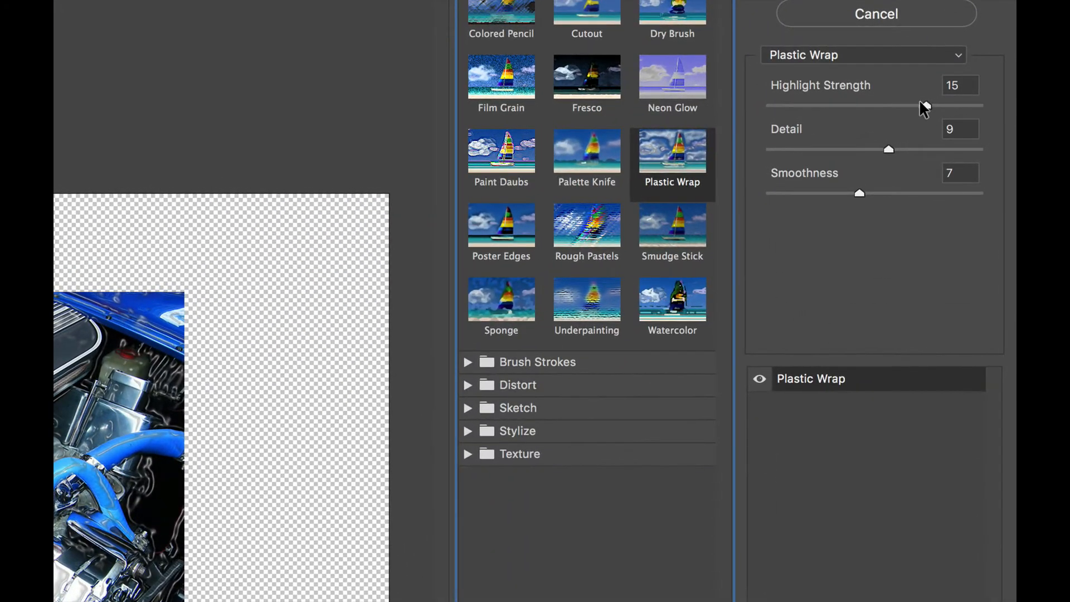
drag(920, 105, 937, 105)
drag(888, 148, 868, 150)
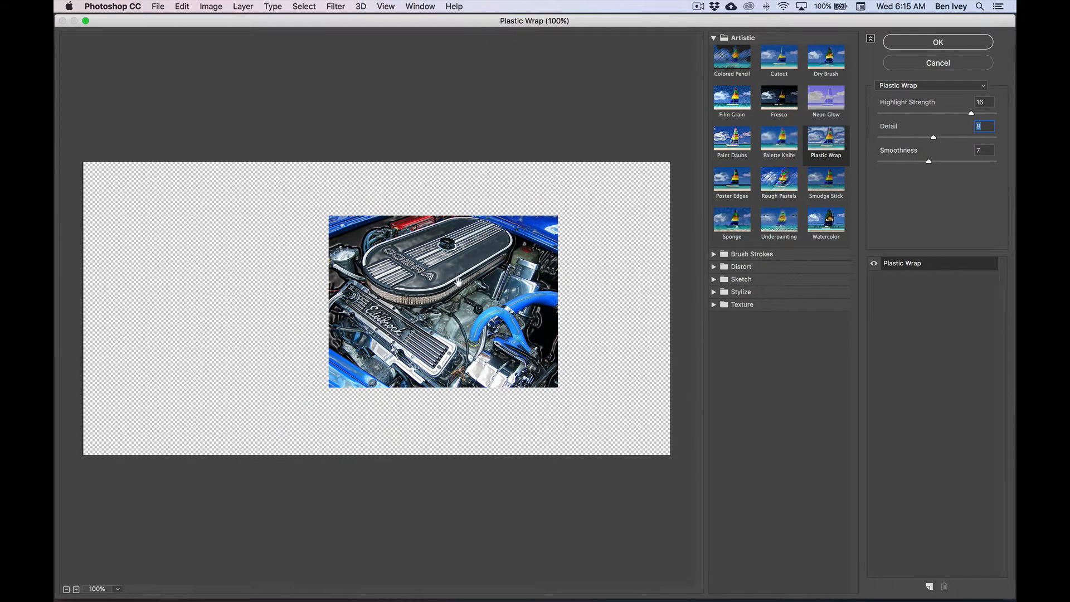
click(970, 43)
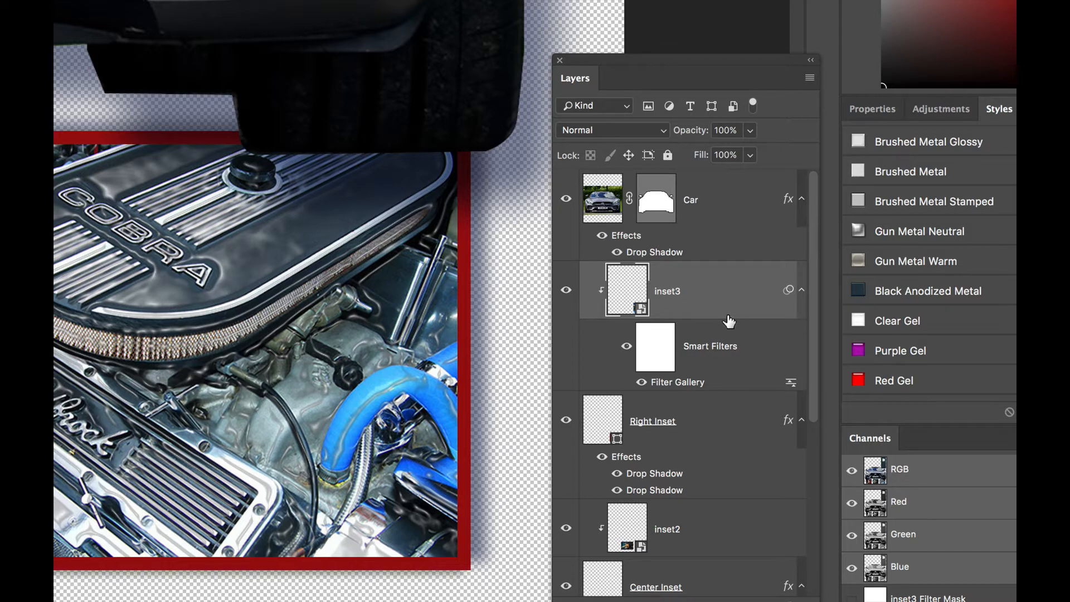
- Copy the Filter Gallery smart filter from inset3 to the inset2 layer
scroll(727, 320, down, 3)
scroll(727, 321, up, 3)
click(801, 529)
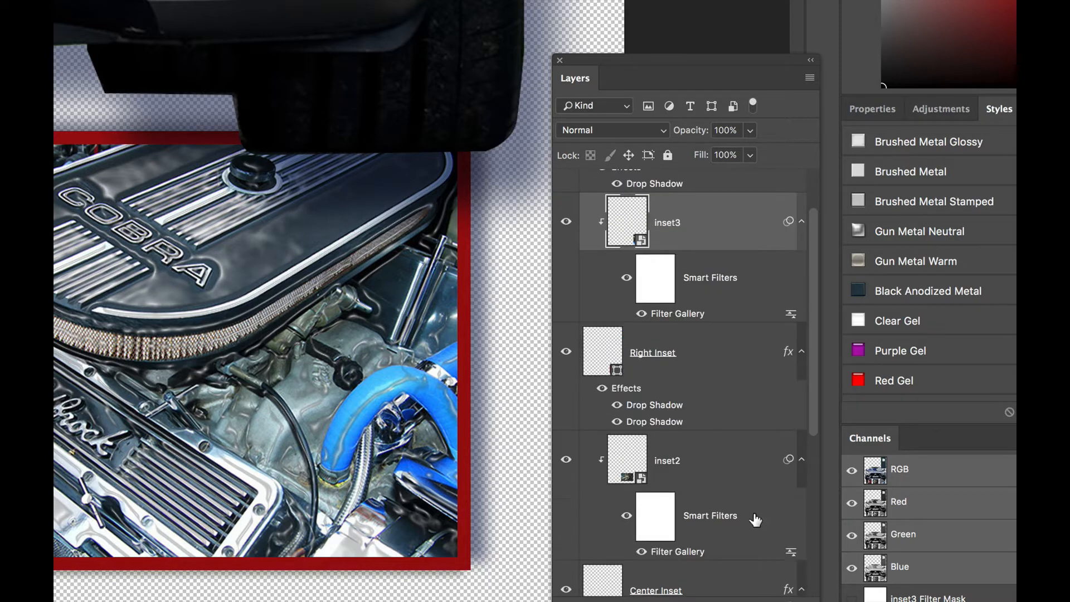
scroll(679, 474, down, 3)
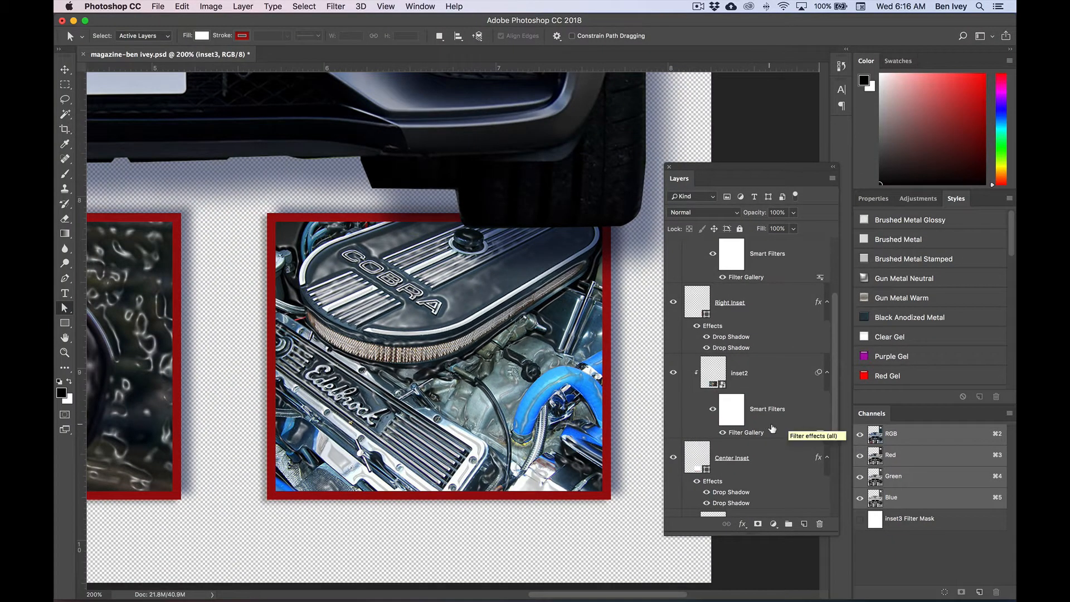
scroll(772, 428, down, 5)
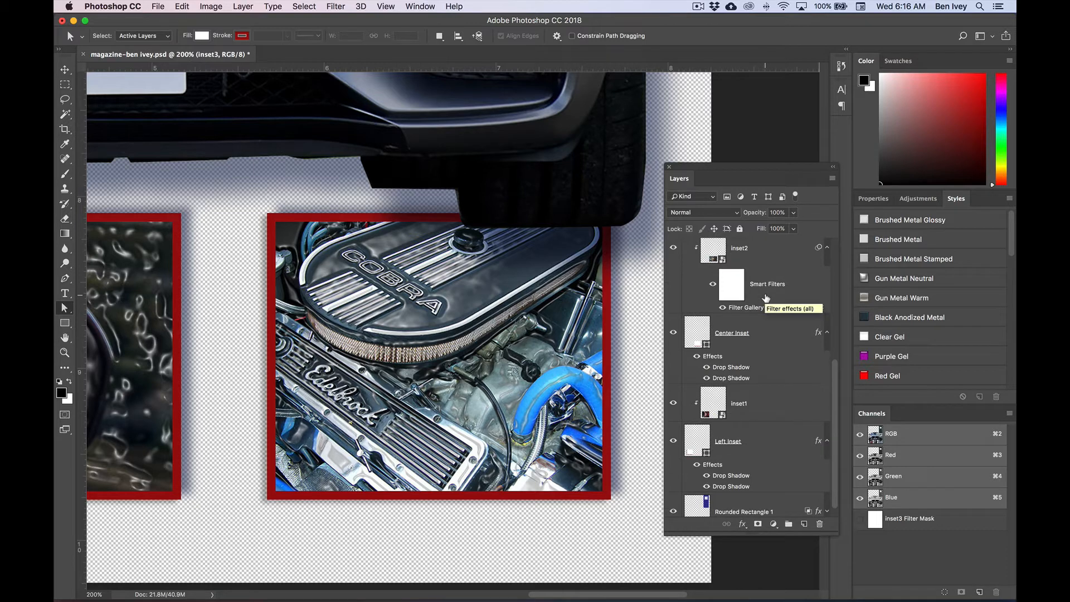
- Copy the Filter Gallery smart filter from inset2 to the inset1 layer, show its filter entries, and save the document
drag(763, 284, 764, 406)
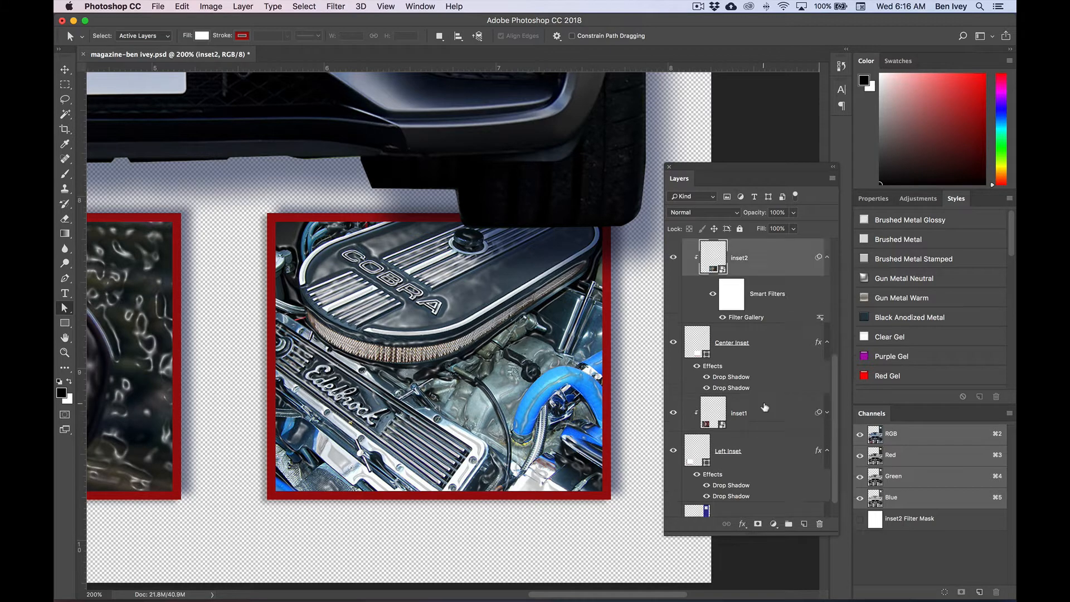
click(827, 413)
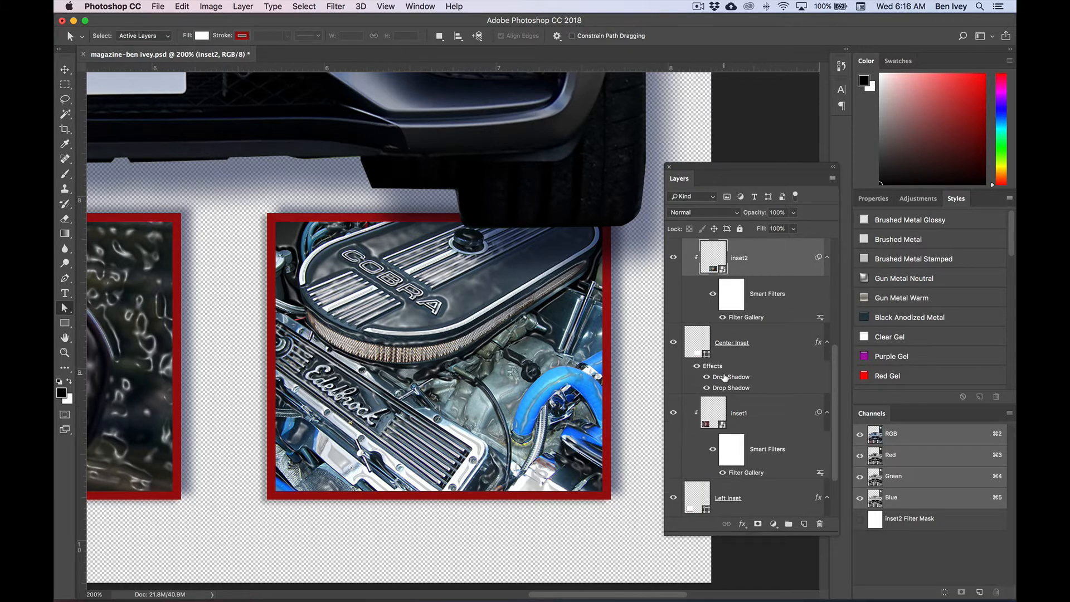
key(super+minus)
key(super+minus)
drag(428, 288, 478, 337)
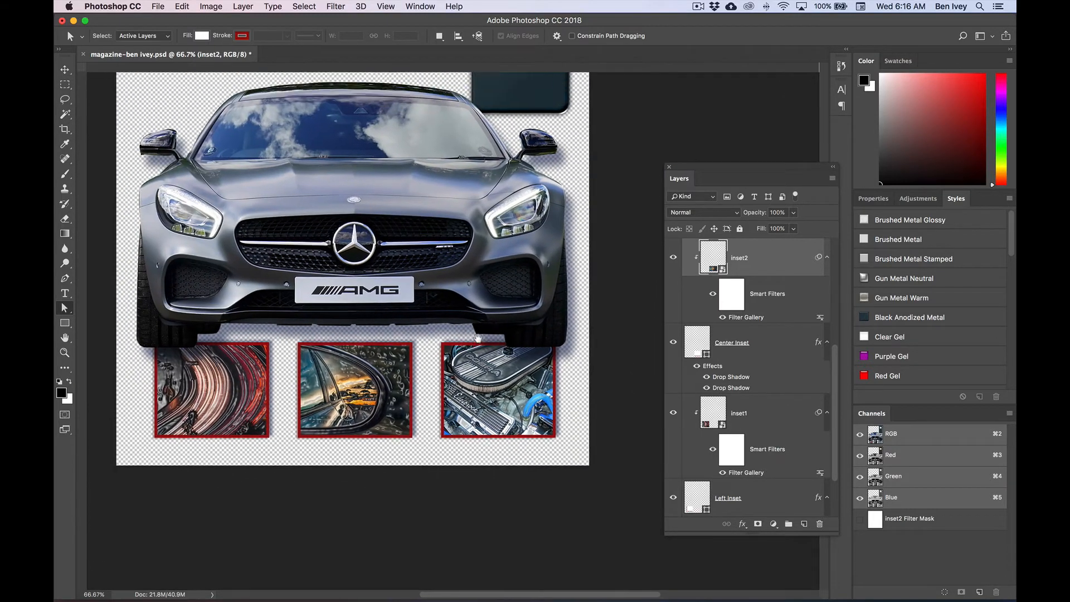
key(super+r)
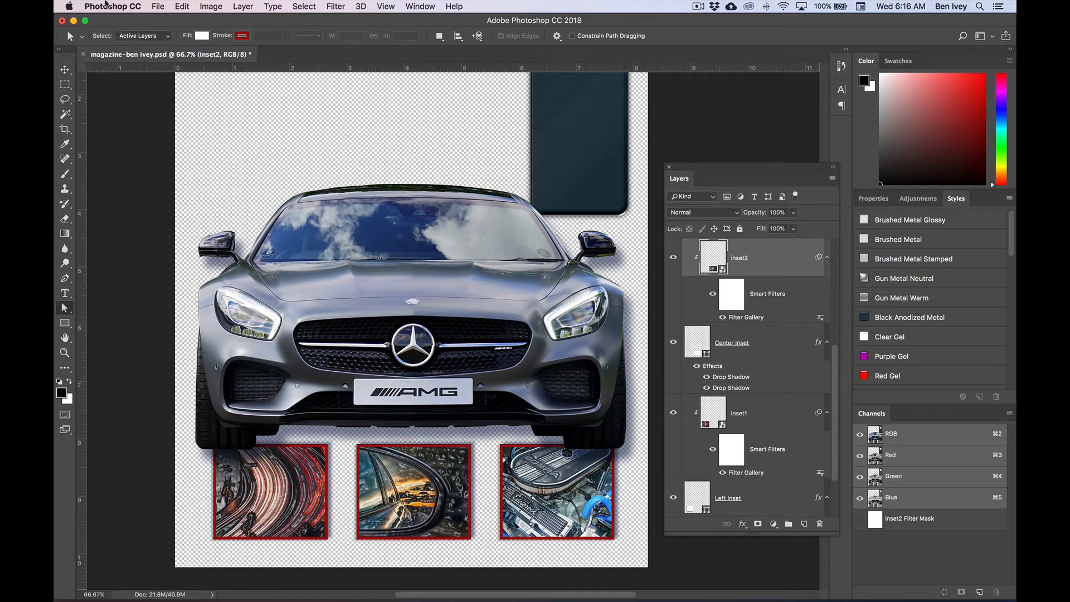
click(160, 7)
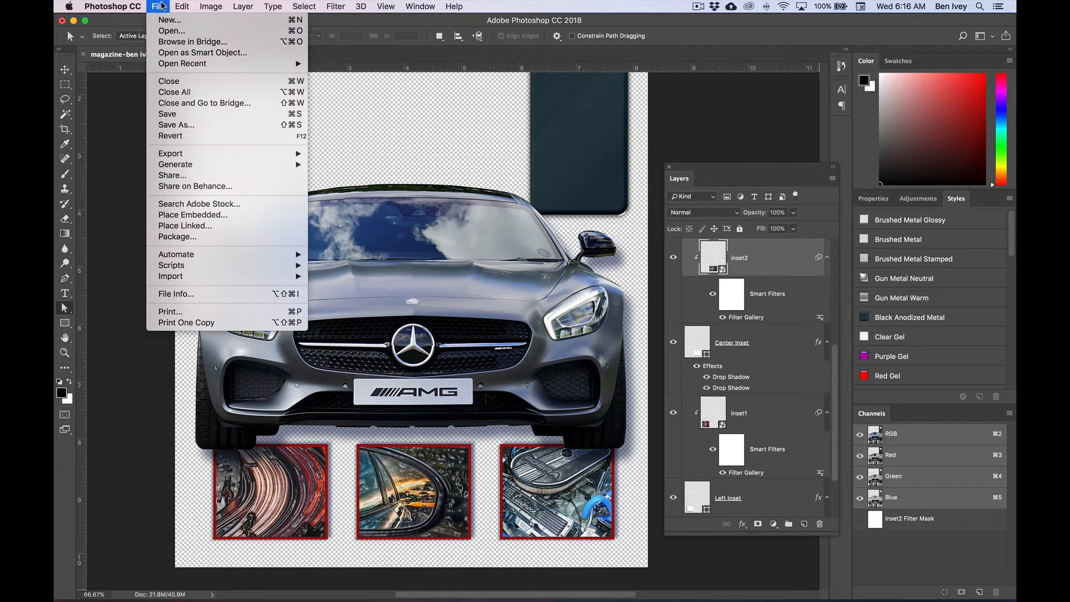
click(192, 115)
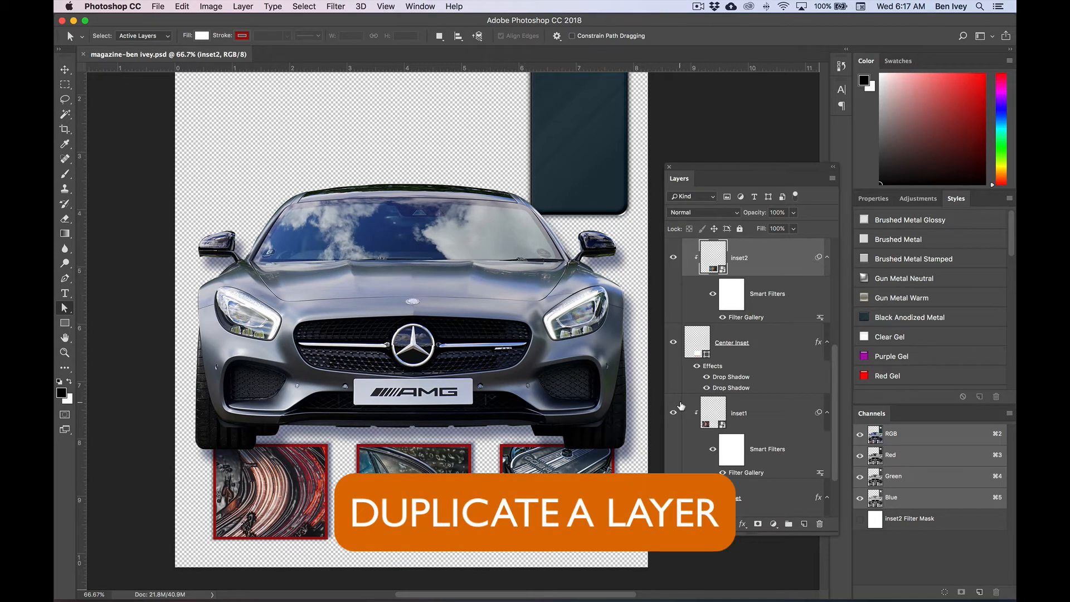
- Open the tires.jpg image from the Cars folder alongside the magazine document
key(super+0)
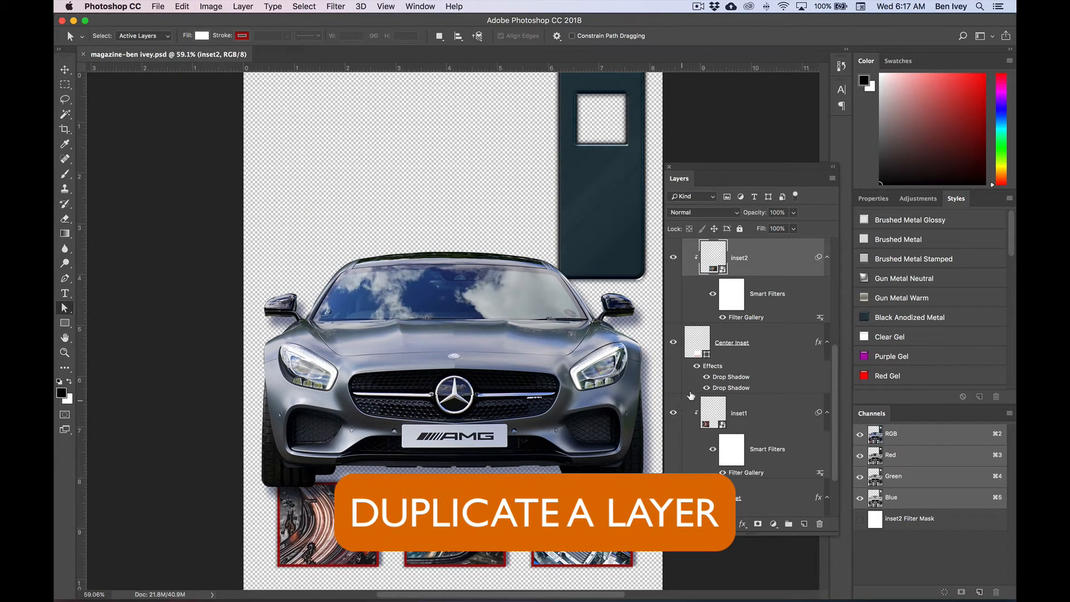
click(156, 7)
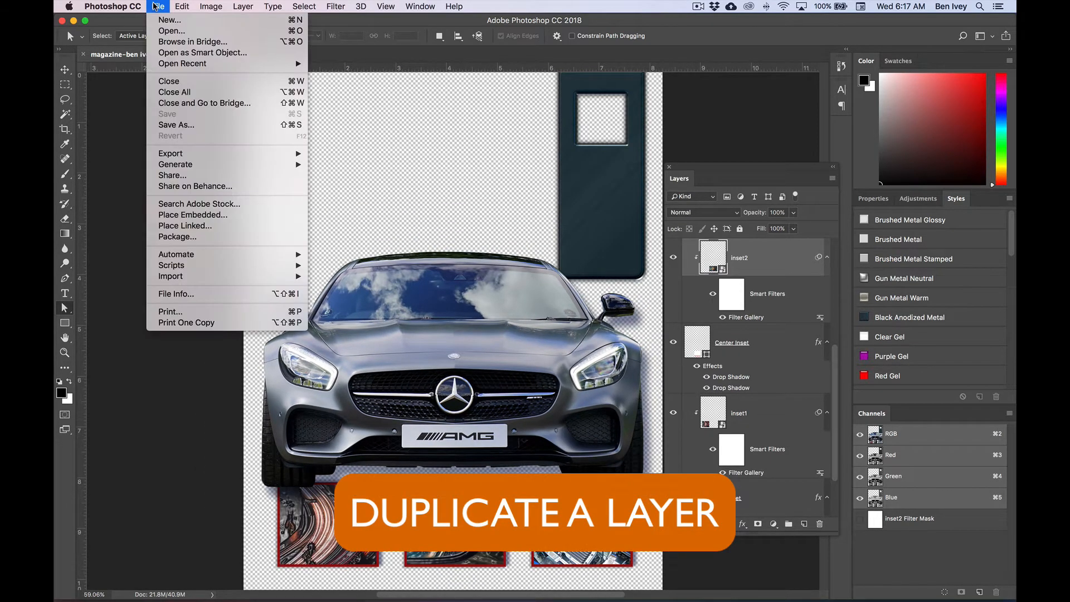
click(171, 32)
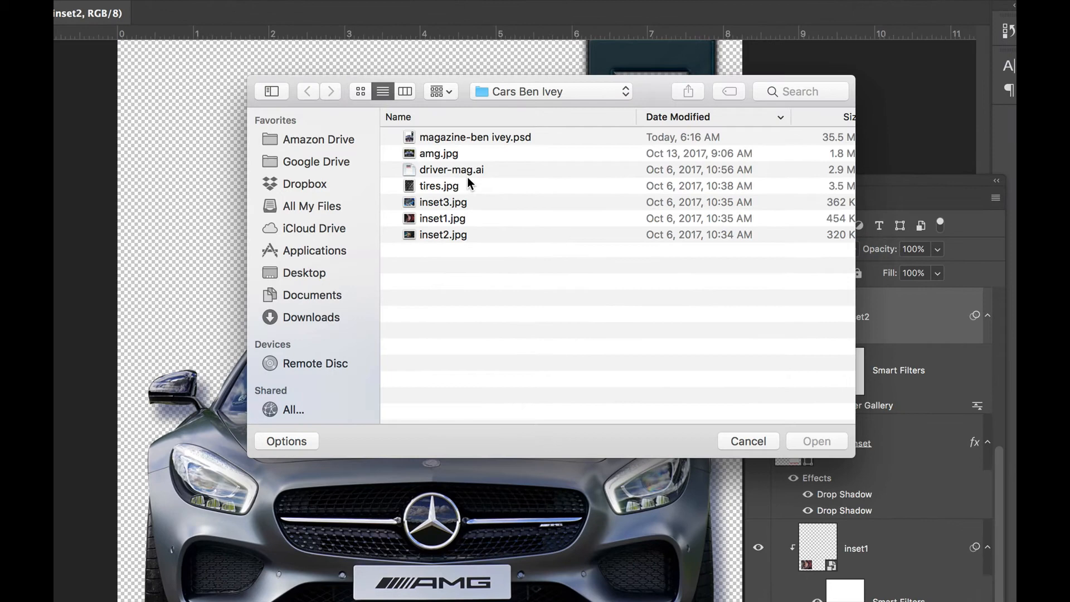
click(469, 185)
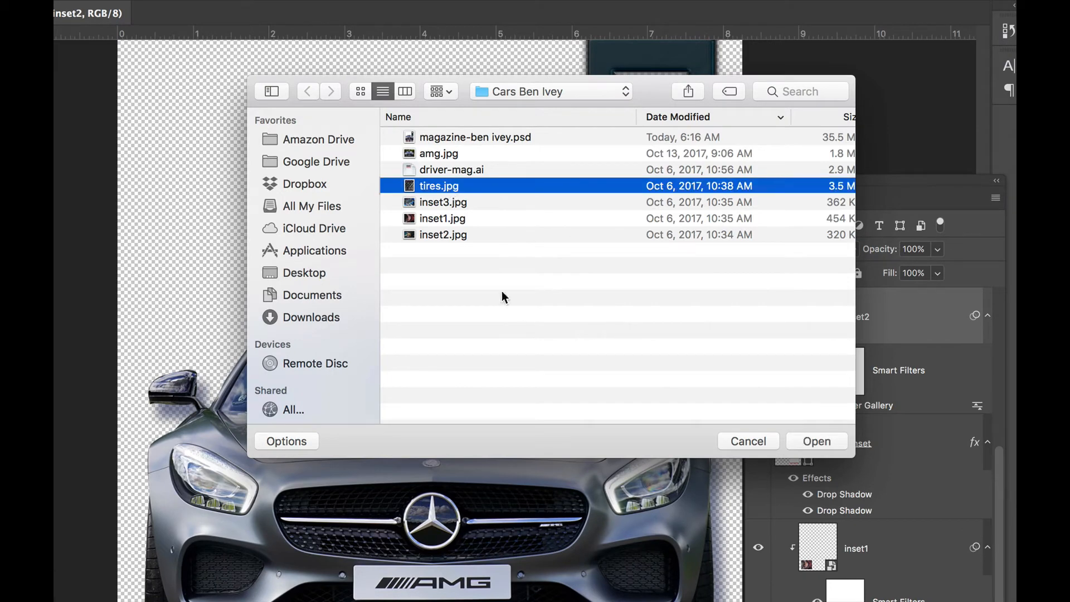
click(810, 443)
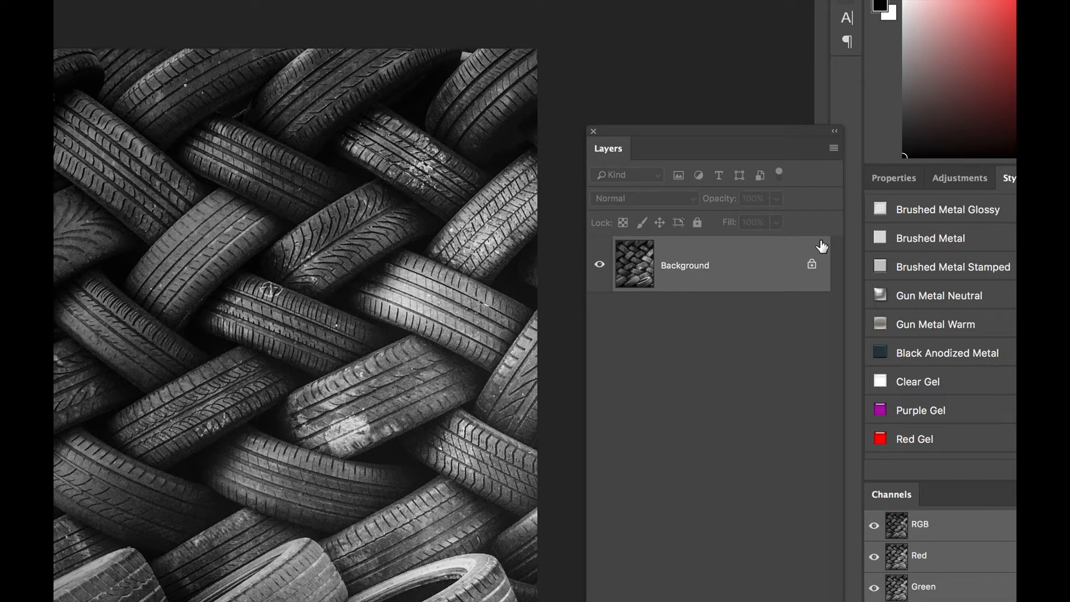
- Duplicate the Background layer of tires.jpg into the magazine document, return to the magazine, and close tires.jpg
right_click(730, 269)
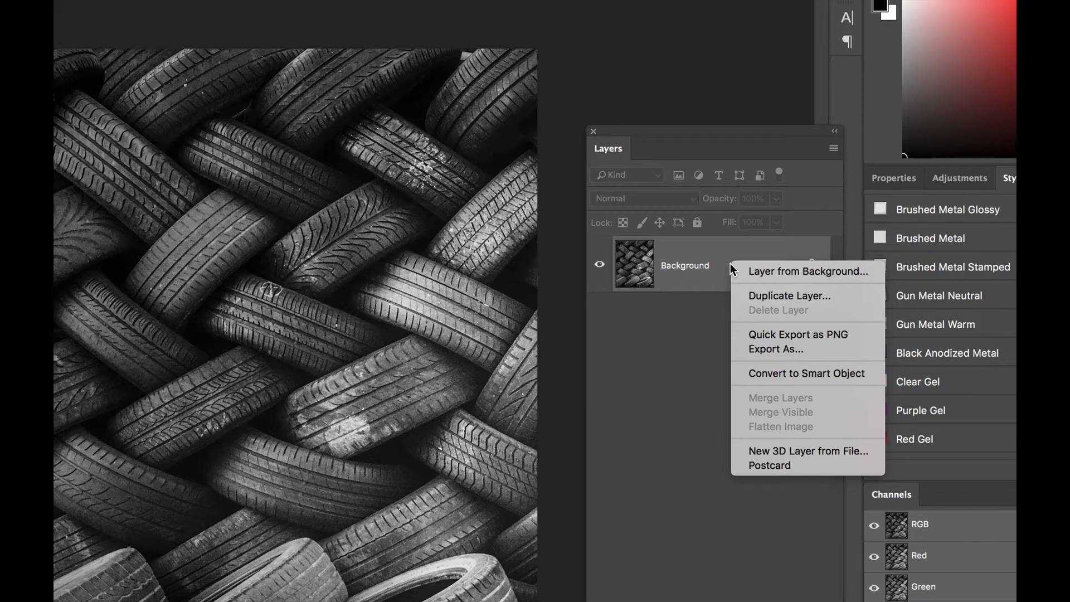
click(773, 296)
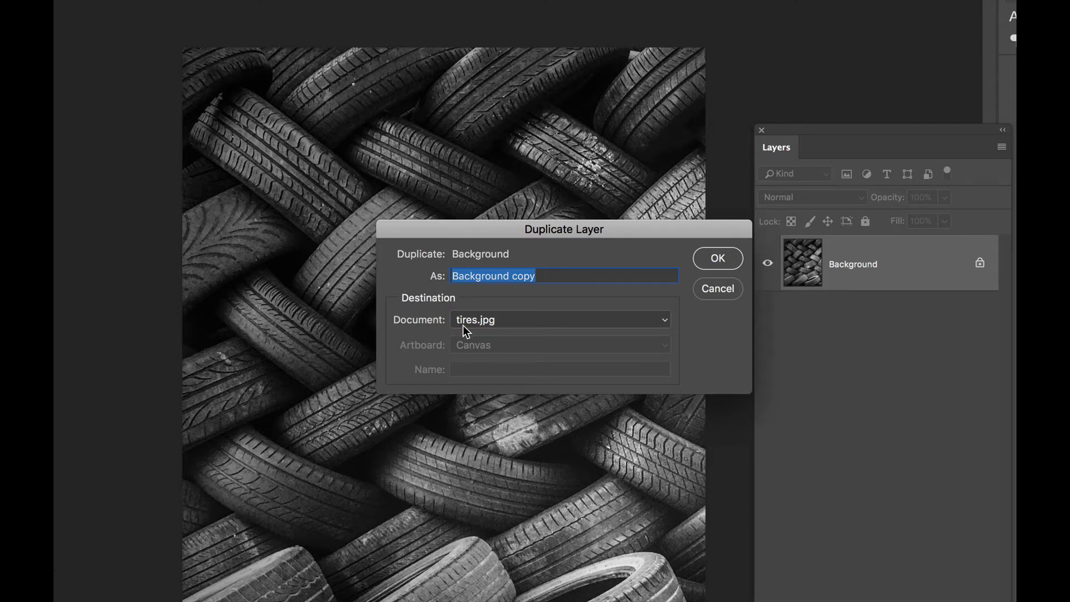
click(504, 319)
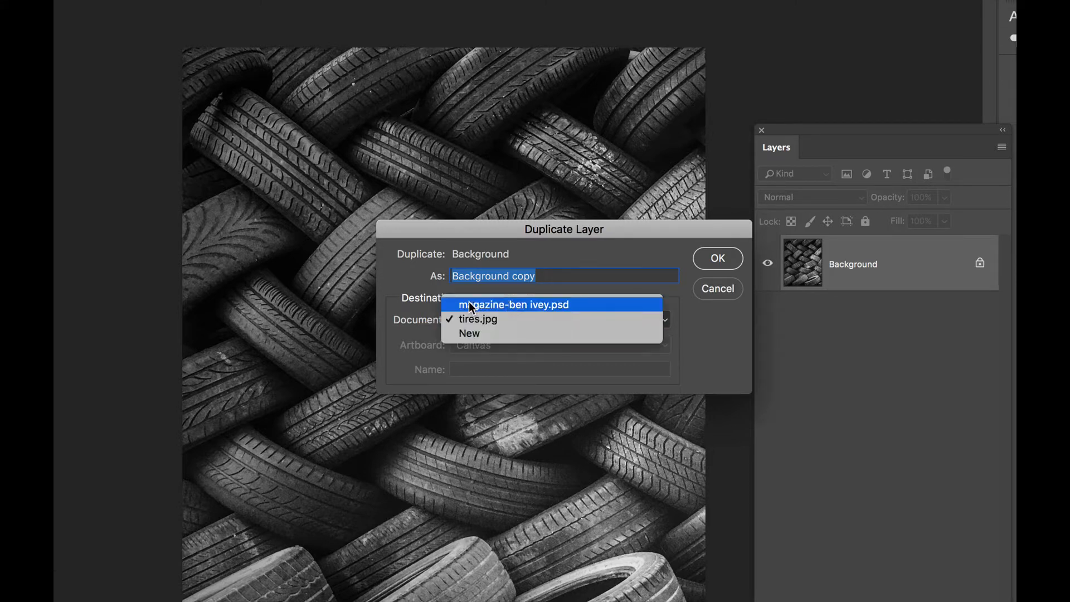
click(540, 306)
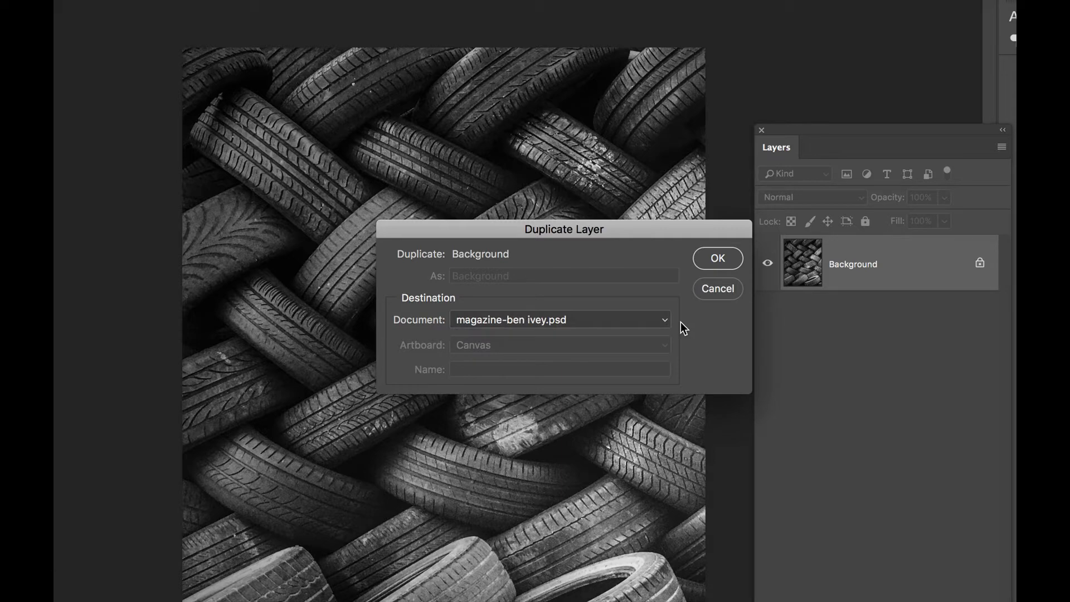
click(717, 260)
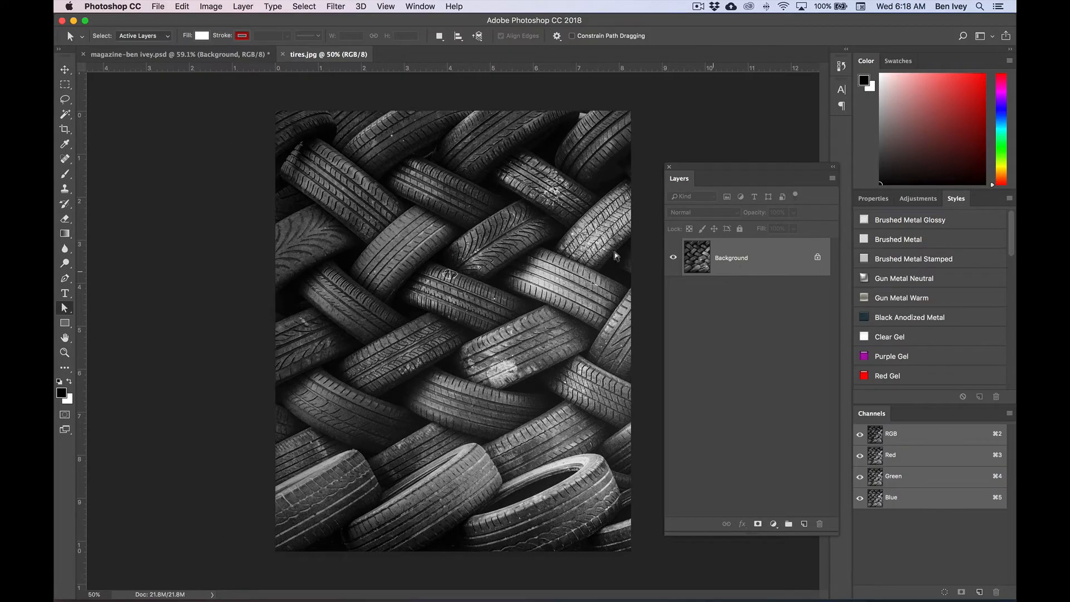
click(168, 56)
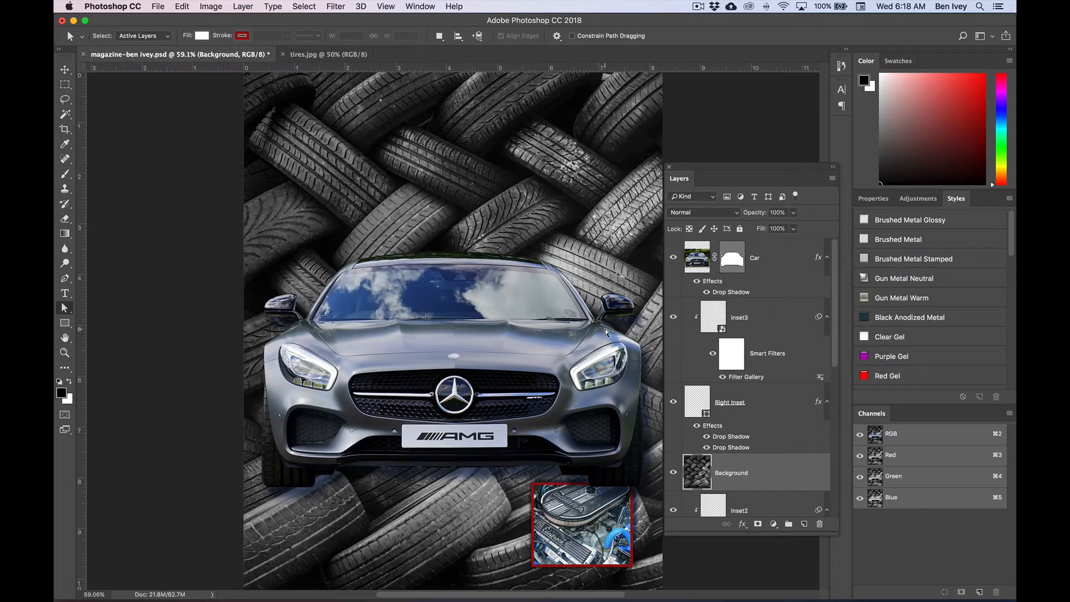
click(282, 54)
- Place the Background layer beneath Rounded Rectangle 1 at the bottom of the layer stack and rename it Tires
scroll(822, 488, down, 5)
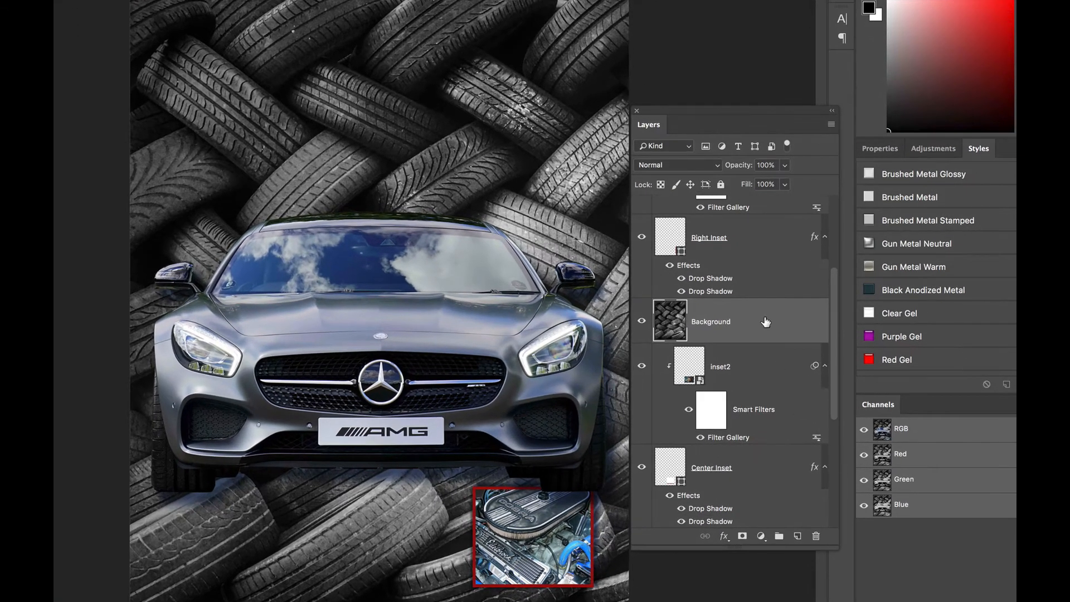
drag(766, 322, 736, 524)
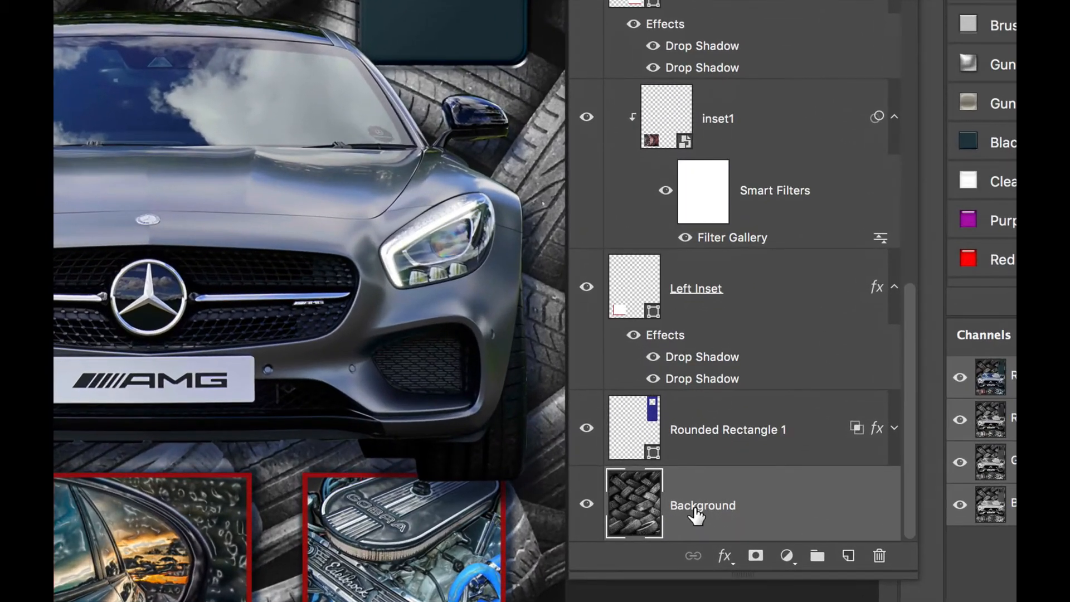
double_click(695, 509)
text(Tires)
key(Return)
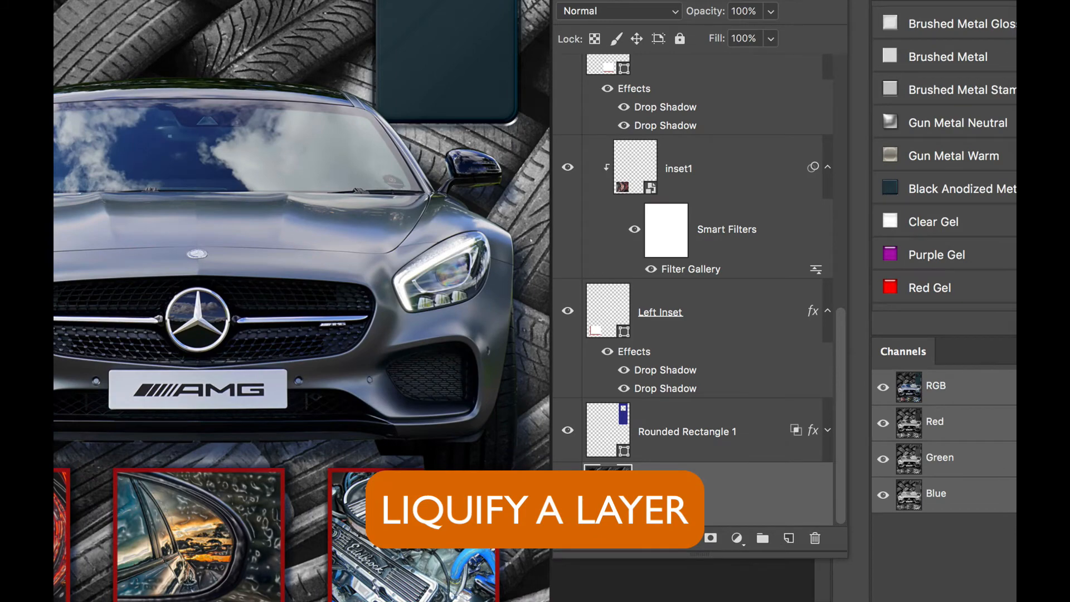
- Show only the Tires layer and start the Liquify filter on it with Pin Edges enabled
alt+click(567, 494)
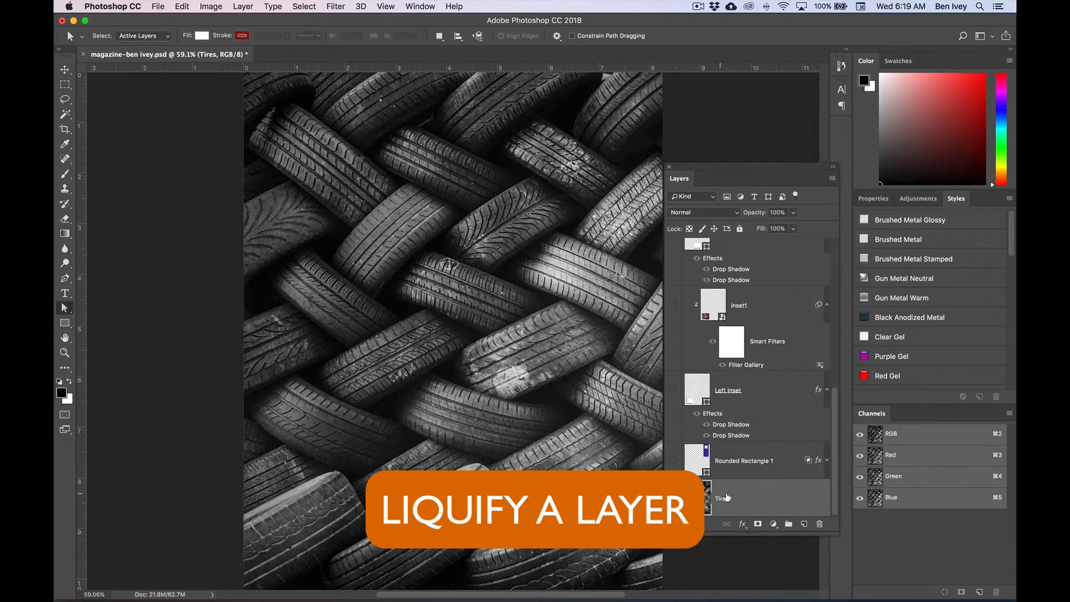
click(335, 7)
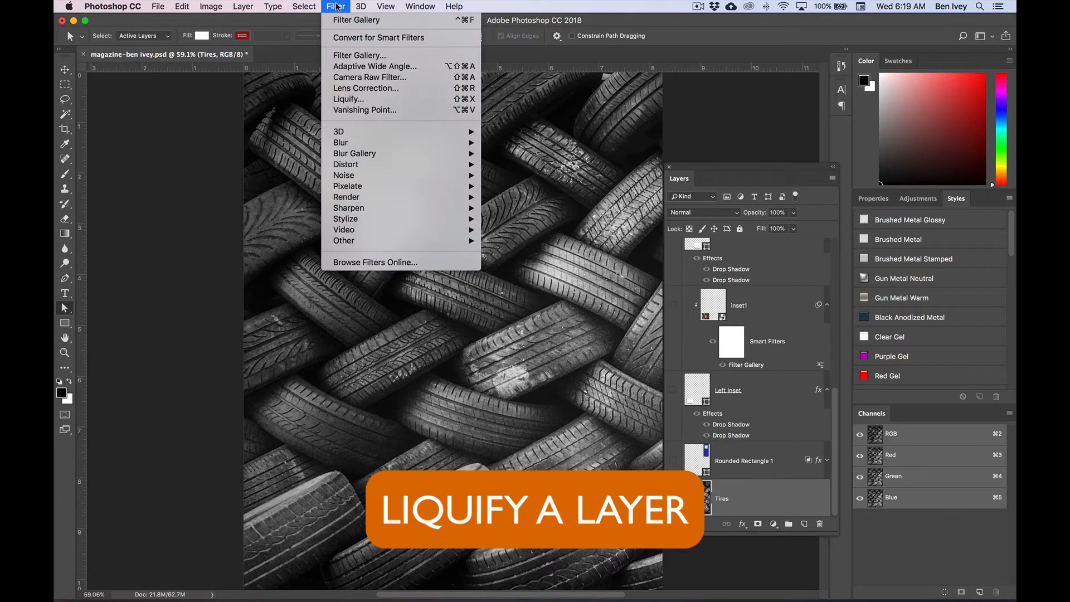
click(356, 100)
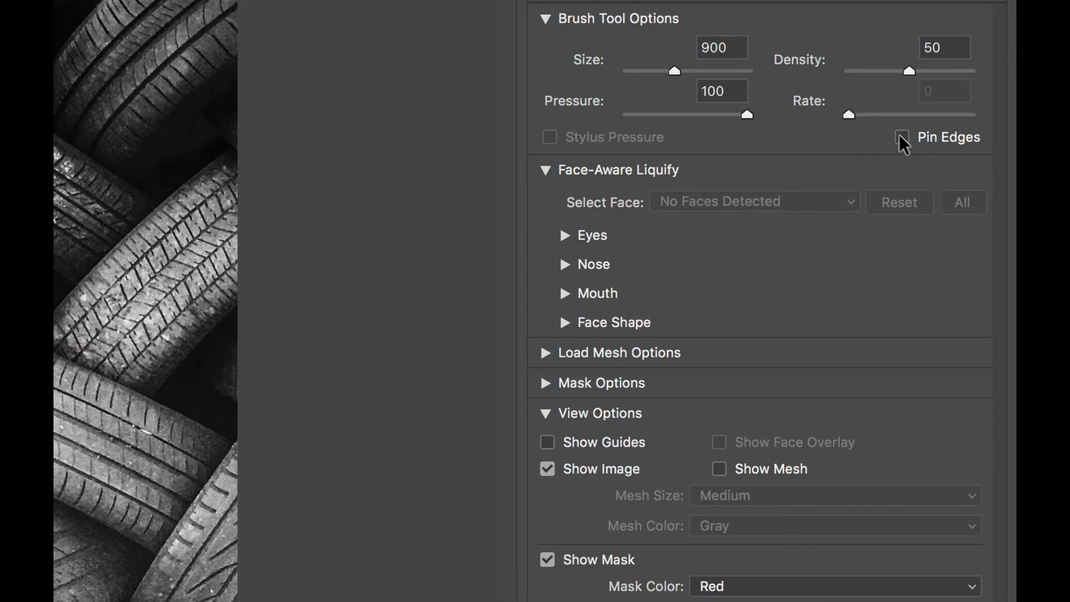
click(901, 137)
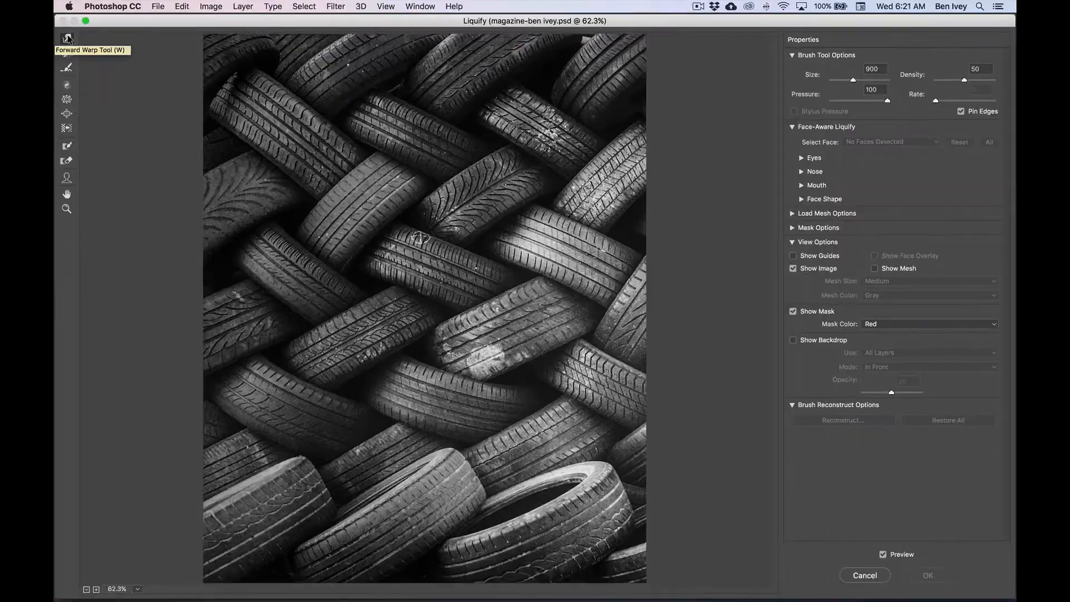
- Distort the tires with Forward Warp strokes across the center, lower, upper-left and left areas, and apply the Liquify filter
mouse_move(484, 145)
mouse_down()
mouse_move(372, 156)
mouse_move(446, 176)
mouse_move(483, 240)
mouse_move(424, 290)
mouse_up()
mouse_move(452, 432)
mouse_down()
mouse_move(398, 475)
mouse_move(478, 460)
mouse_move(512, 330)
mouse_move(499, 441)
mouse_move(411, 461)
mouse_move(372, 434)
mouse_move(329, 362)
mouse_move(293, 400)
mouse_move(290, 440)
mouse_up()
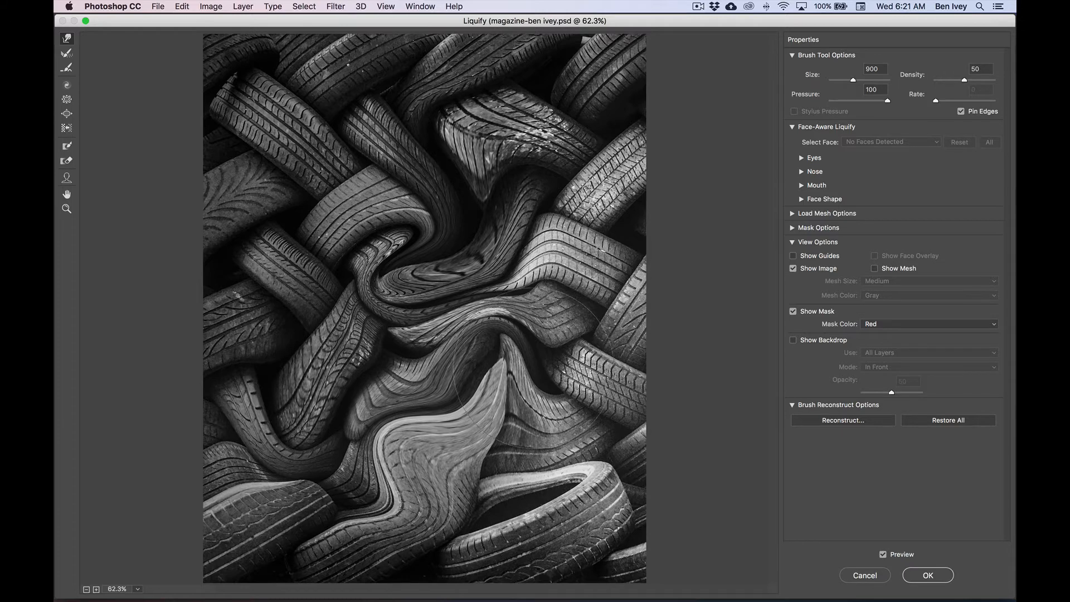
mouse_move(541, 379)
mouse_down()
mouse_move(541, 434)
mouse_move(521, 461)
mouse_move(462, 431)
mouse_up()
drag(555, 209, 558, 235)
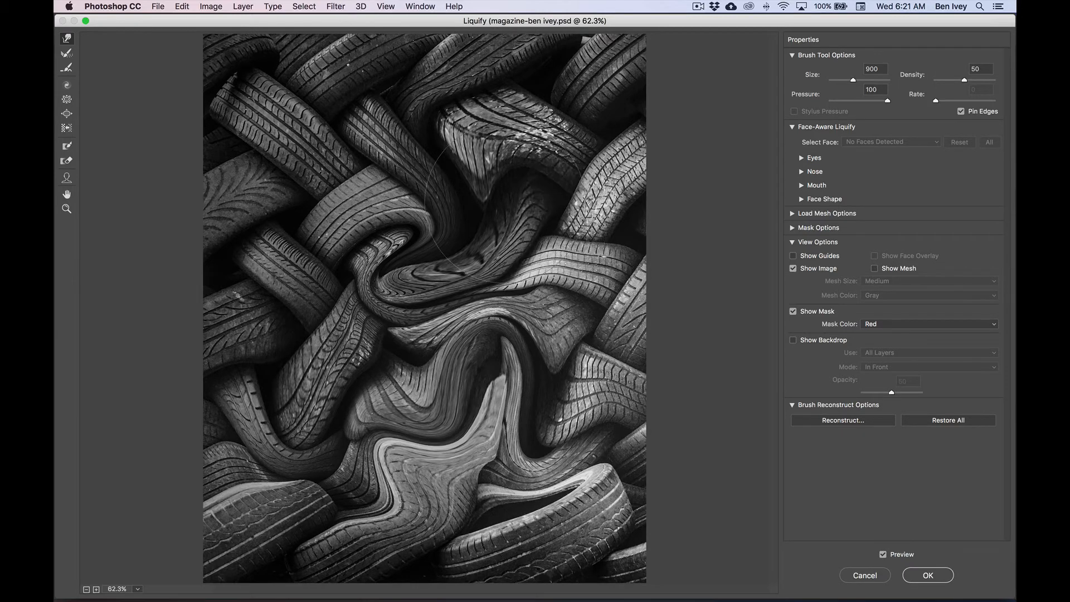
mouse_move(365, 56)
mouse_down()
mouse_move(365, 88)
mouse_move(351, 93)
mouse_up()
mouse_move(313, 162)
mouse_down()
mouse_move(320, 132)
mouse_move(355, 107)
mouse_up()
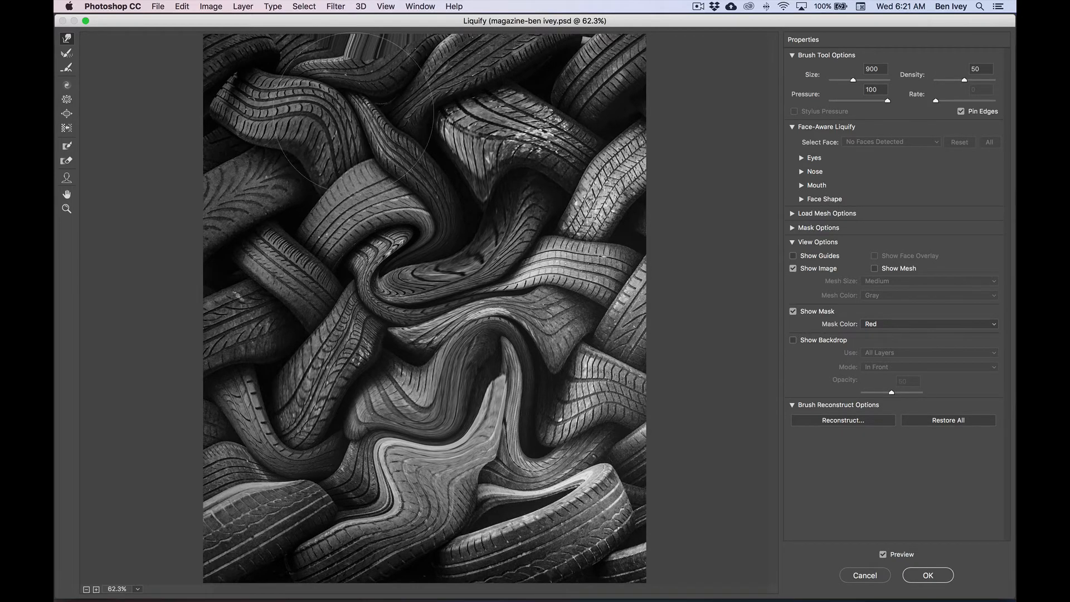
drag(301, 315, 248, 243)
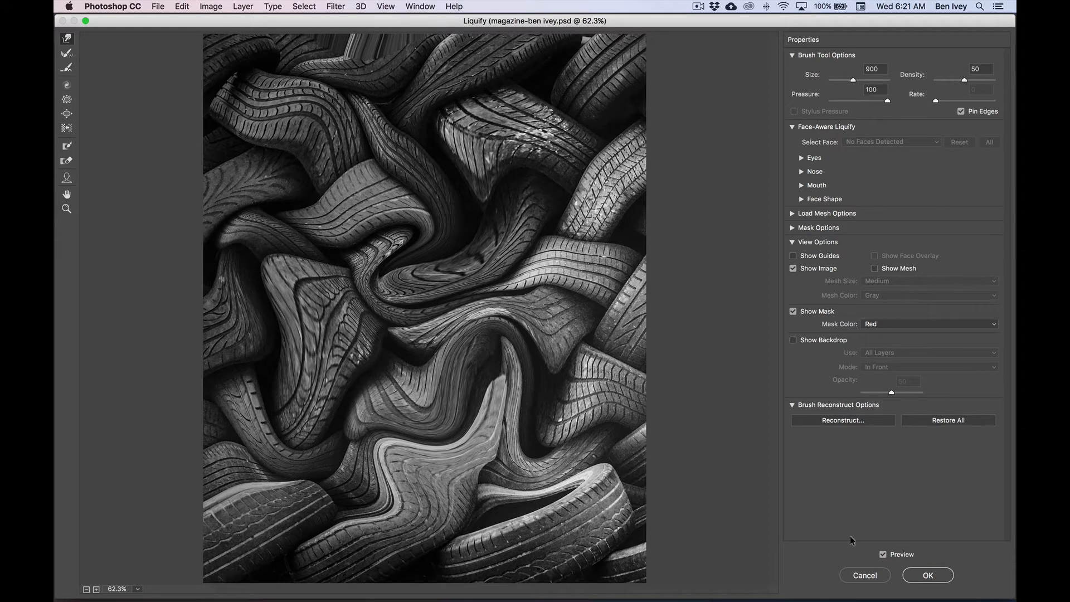
click(925, 576)
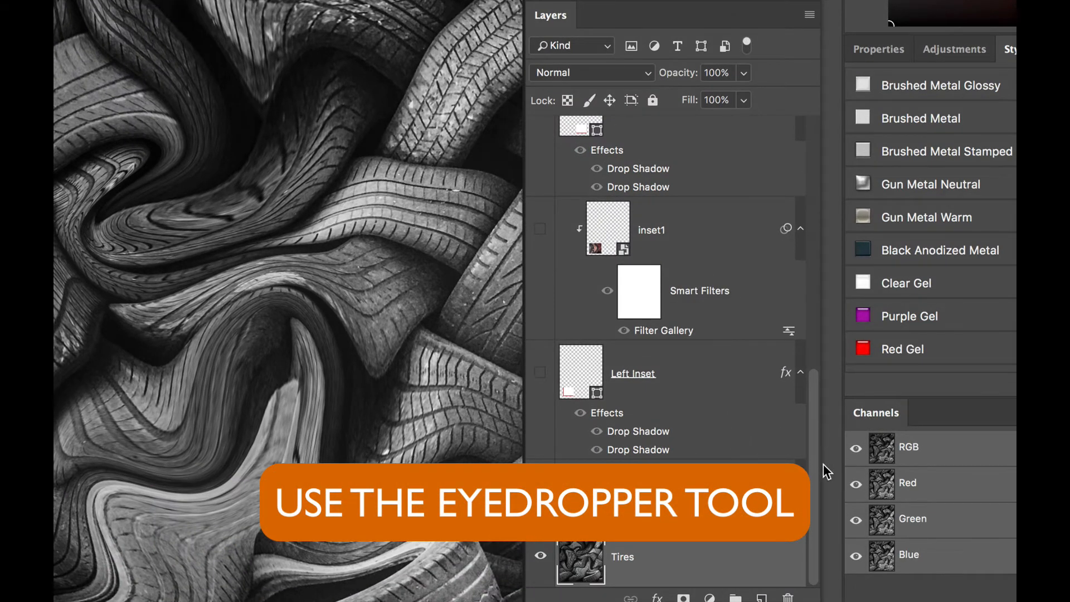
- Show only the Car layer and make it the active layer
drag(818, 455, 764, 155)
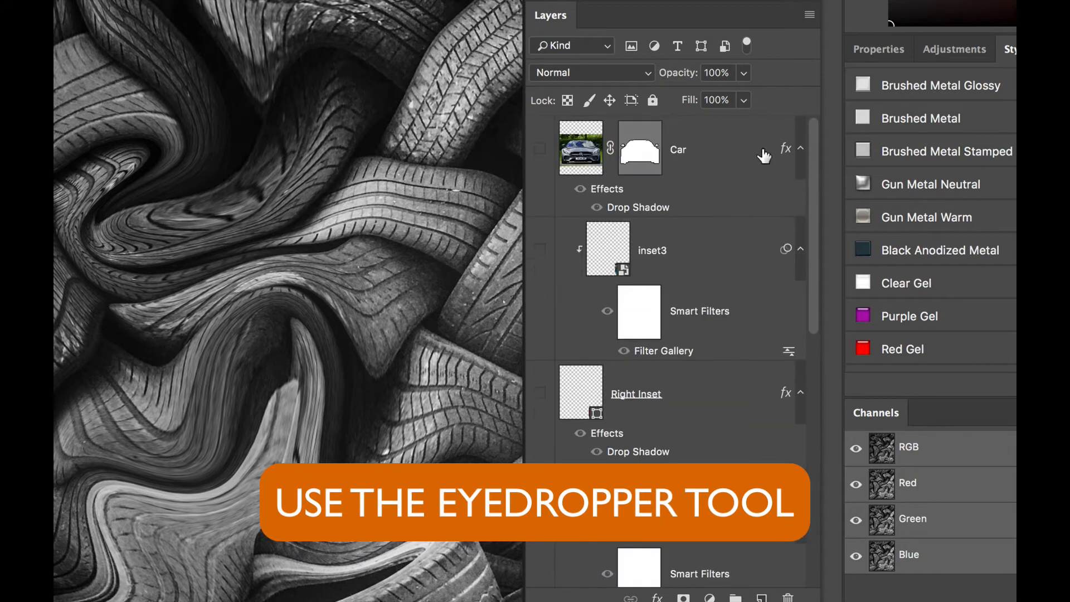
click(539, 149)
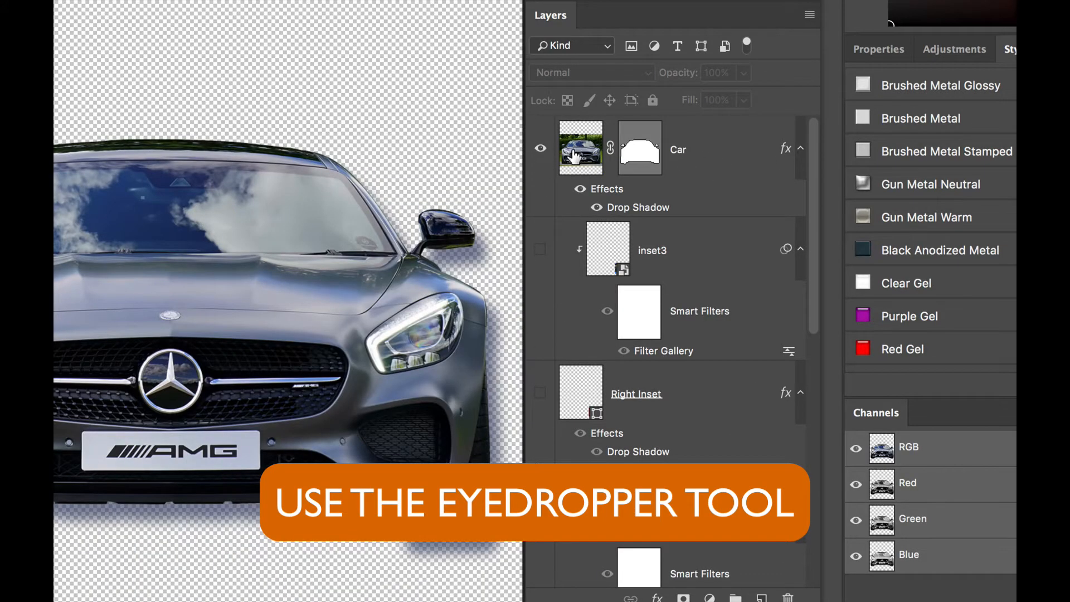
click(741, 162)
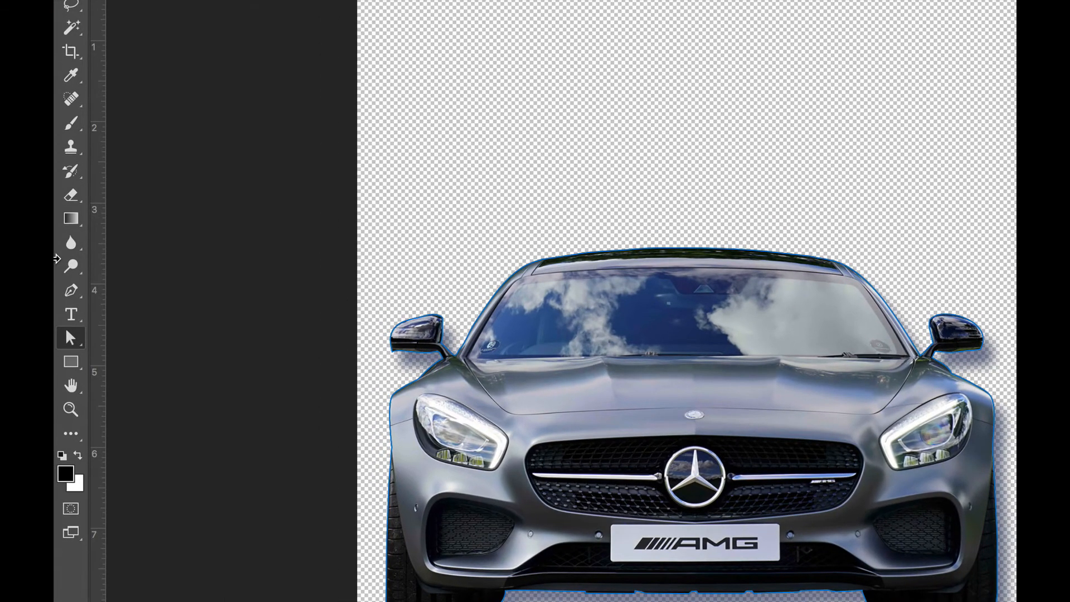
- Activate the Eyedropper Tool and set its sample size to 5 by 5 Average
click(71, 75)
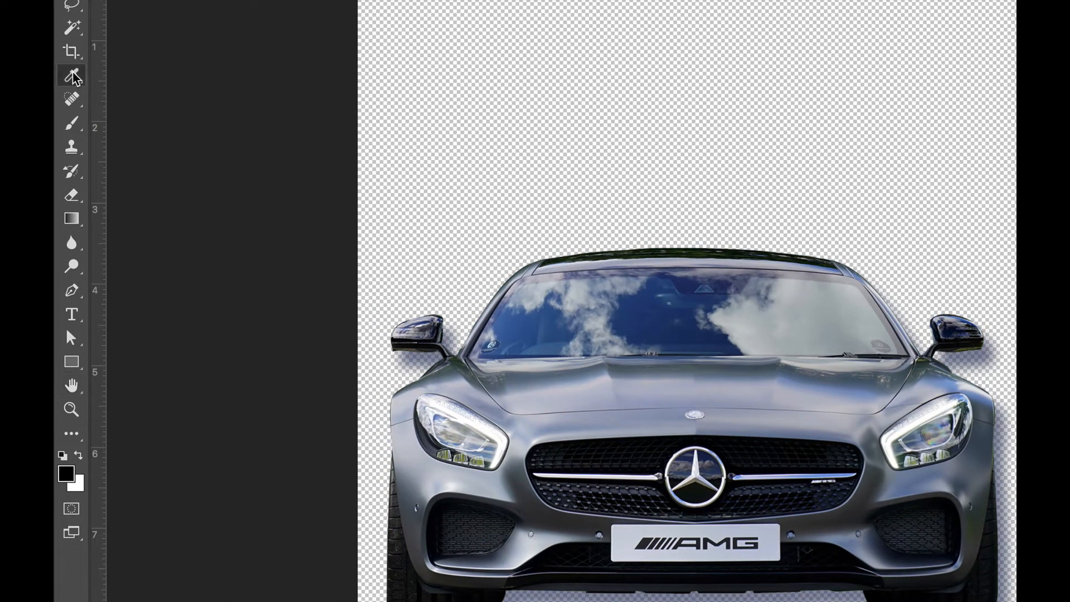
right_click(73, 76)
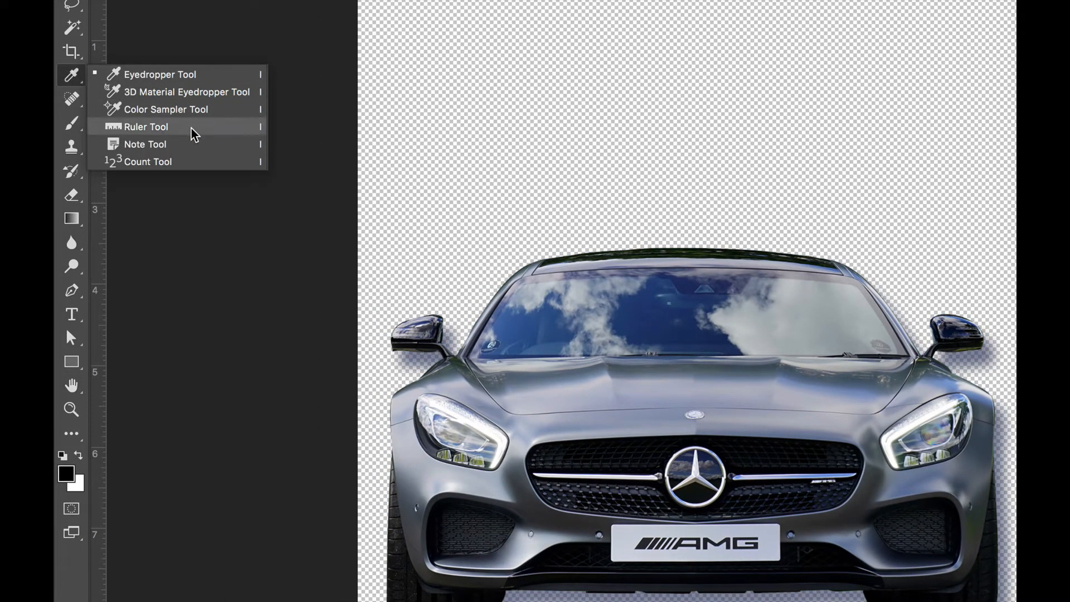
click(146, 75)
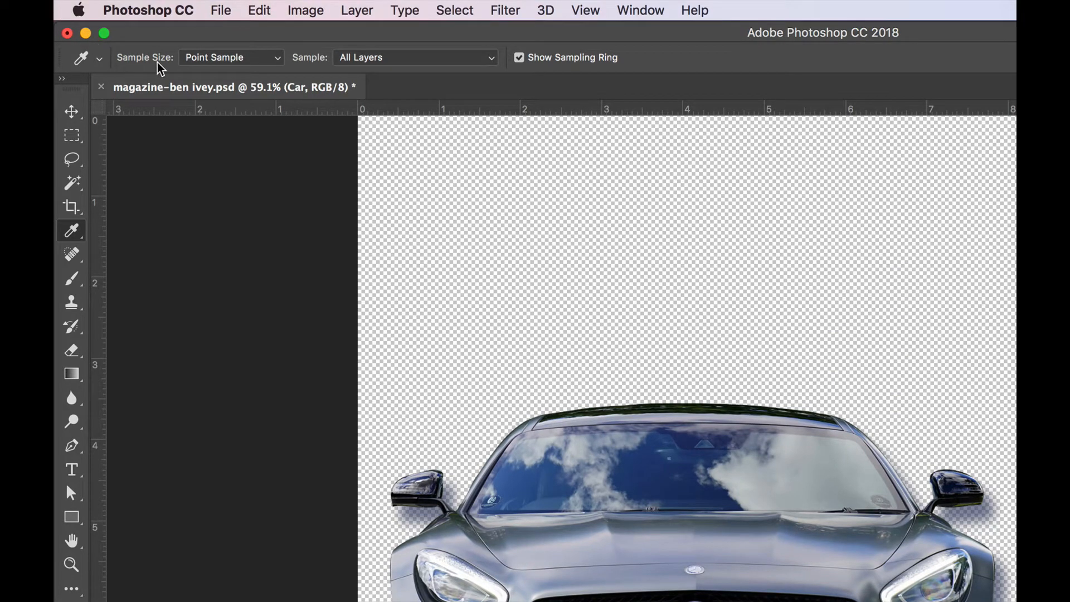
click(218, 58)
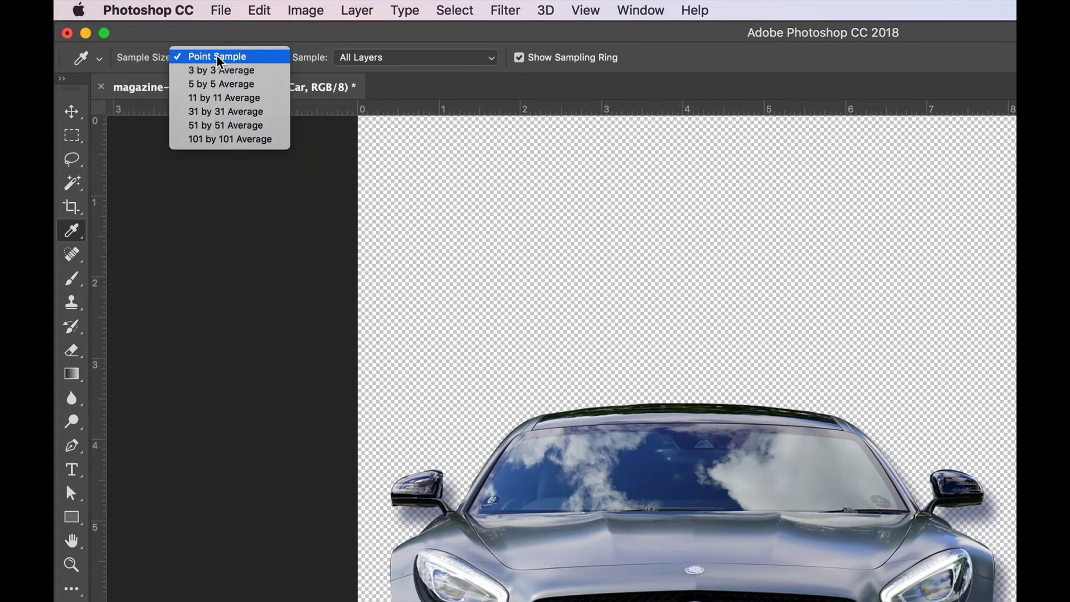
click(229, 84)
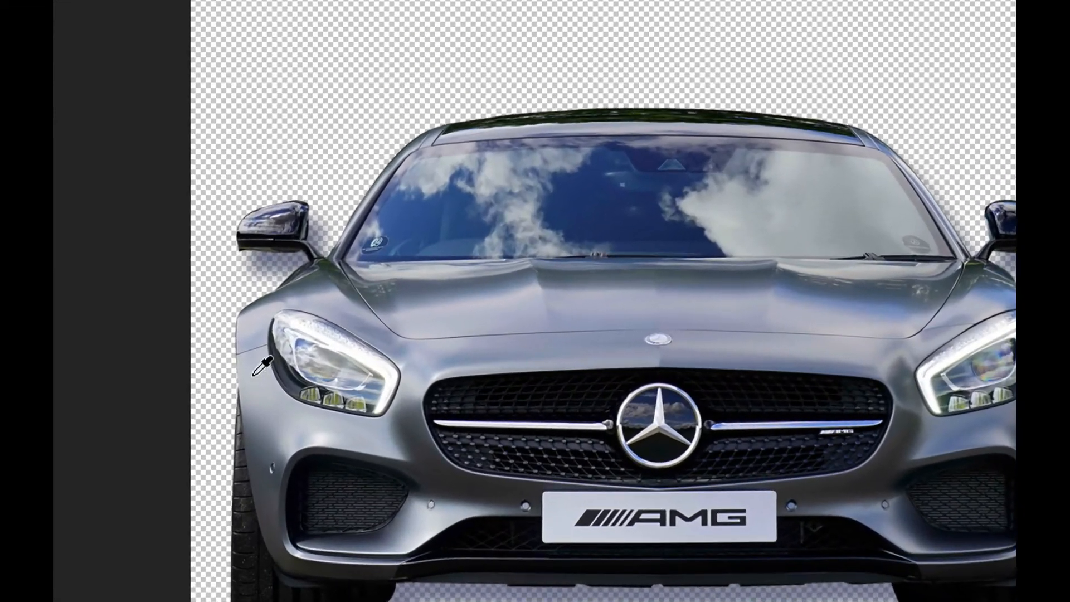
- Sample the silver bodywork beside the car's left headlight as foreground color and the green inside that headlight as background color
click(262, 381)
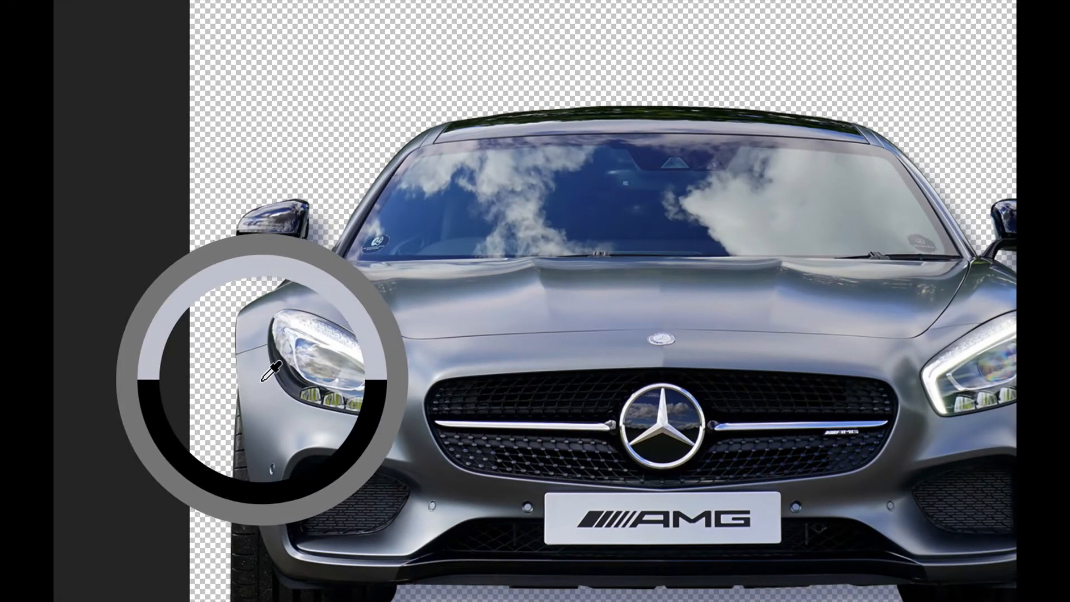
mouse_move(262, 380)
mouse_down()
mouse_move(256, 361)
mouse_move(275, 410)
mouse_move(277, 341)
mouse_move(375, 323)
mouse_move(290, 325)
mouse_move(282, 384)
mouse_move(251, 353)
mouse_move(234, 364)
mouse_move(248, 358)
mouse_move(262, 381)
mouse_up()
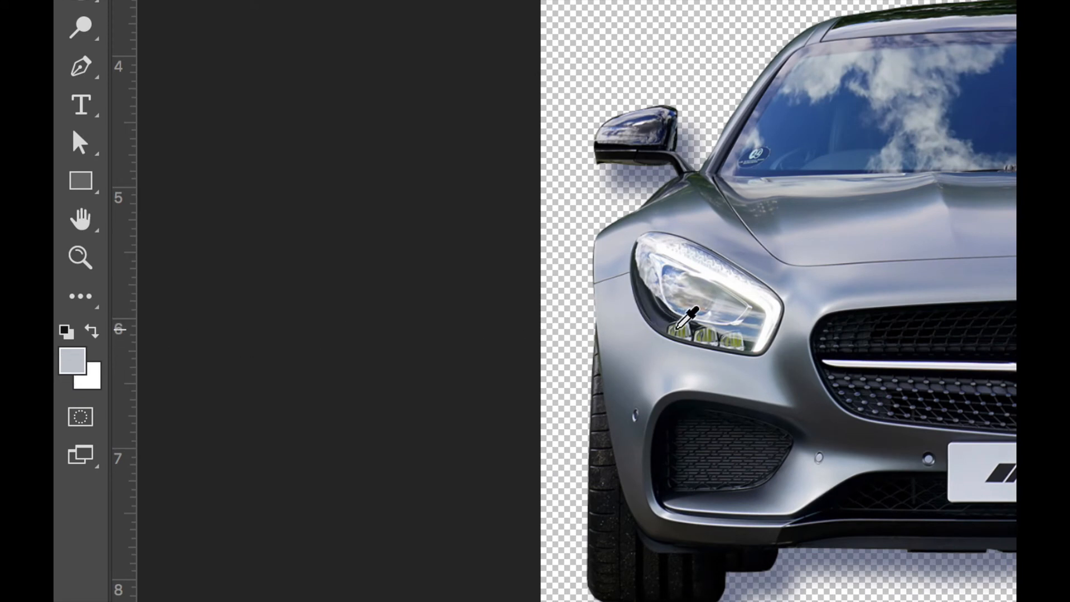
alt+click(681, 330)
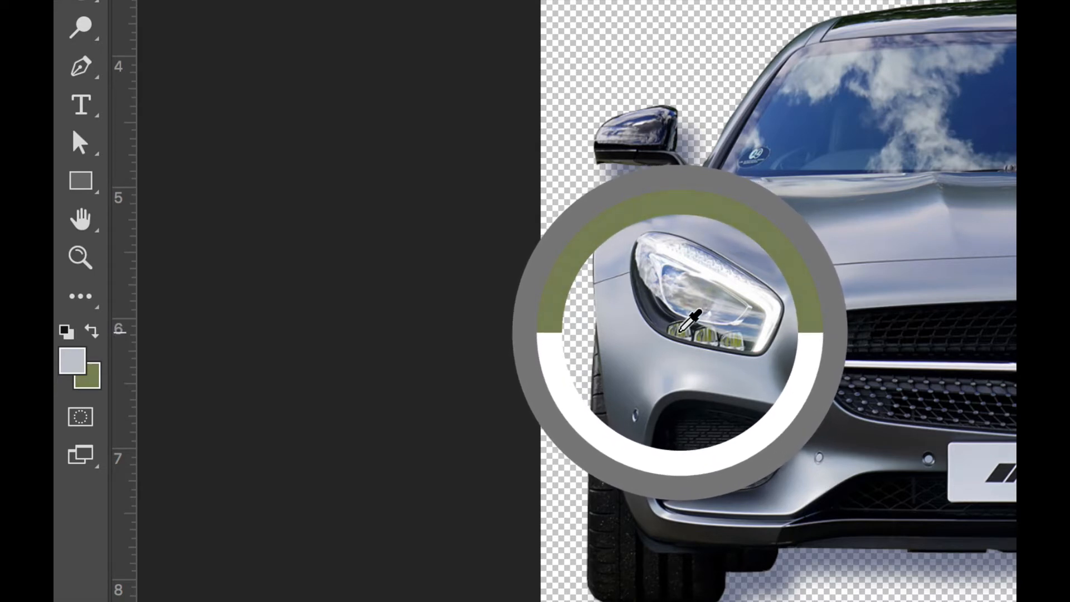
drag(681, 333, 681, 333)
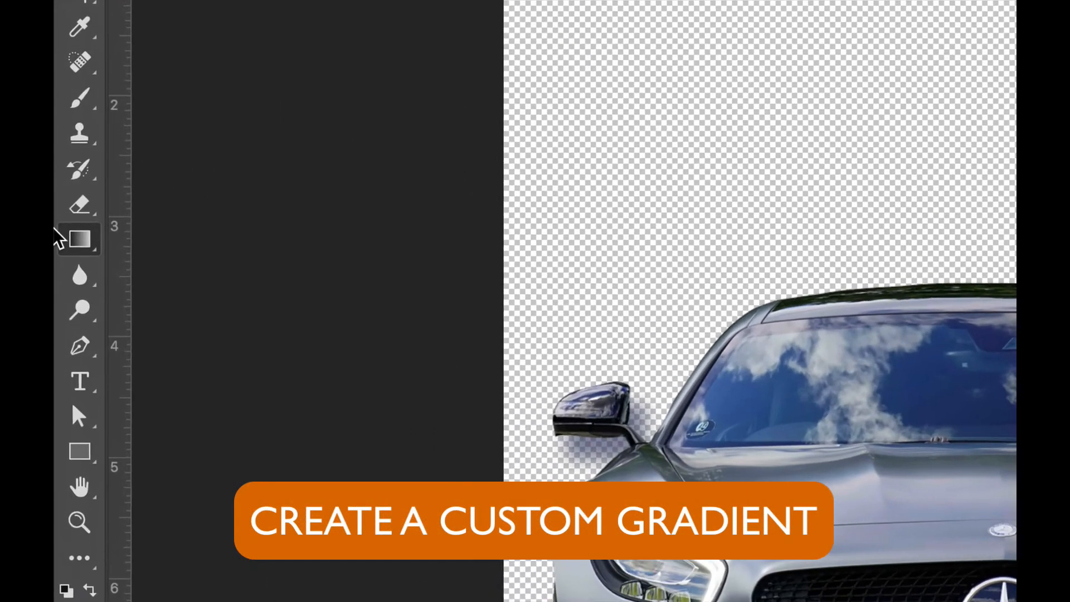
- Activate the Gradient Tool, display its presets as a Small List, and enlarge the preset picker to show the full list
click(93, 245)
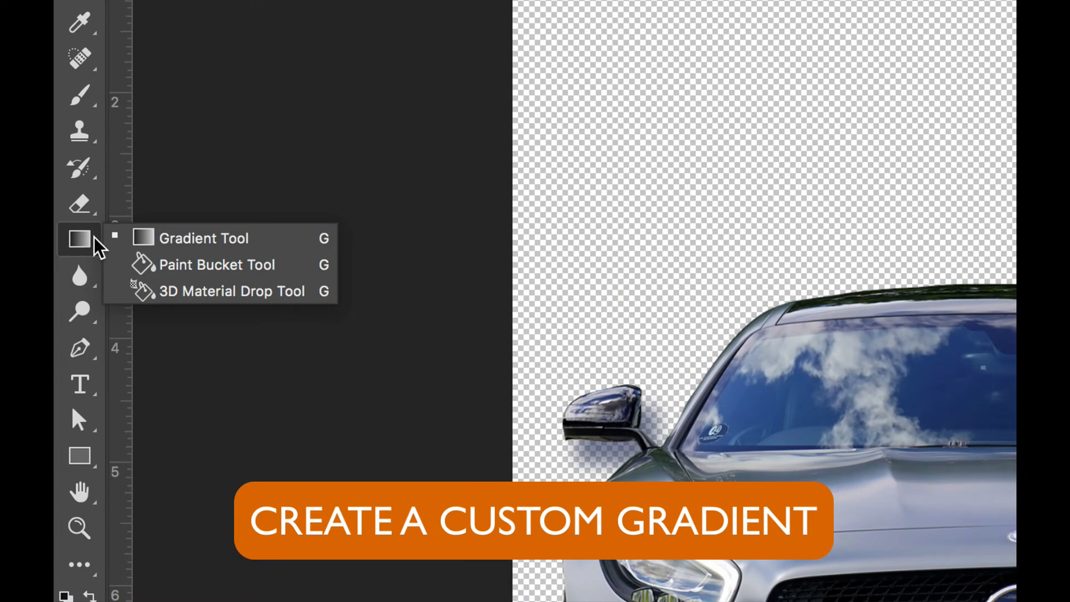
click(197, 240)
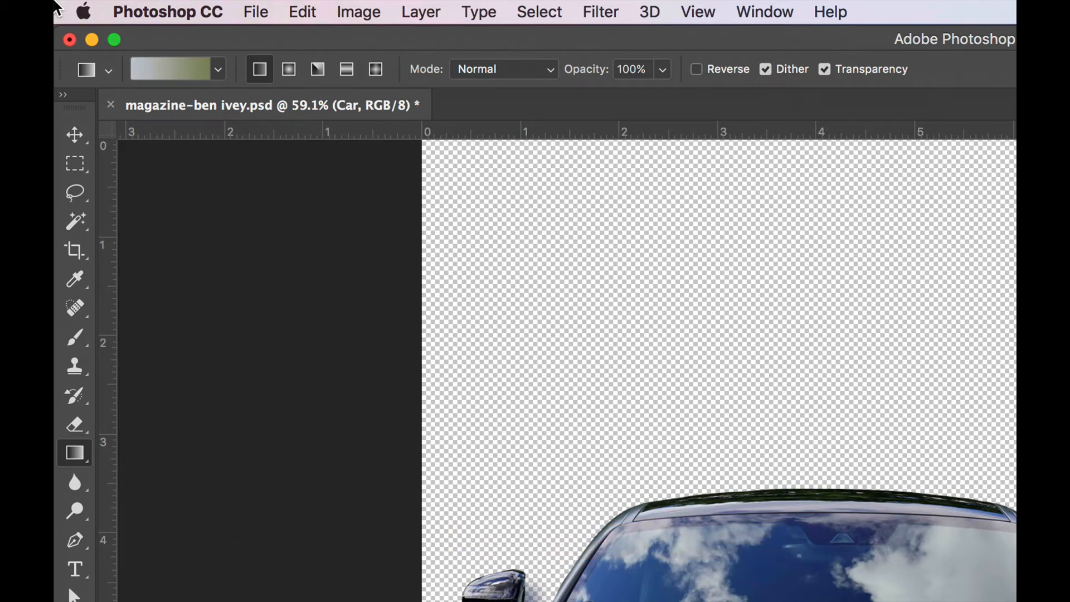
click(217, 73)
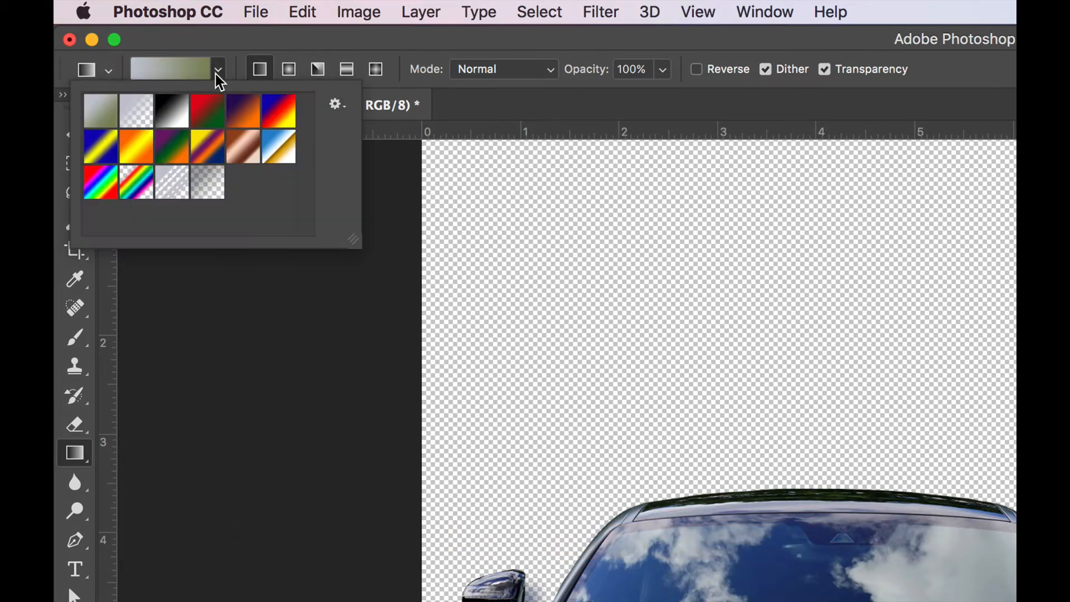
click(335, 104)
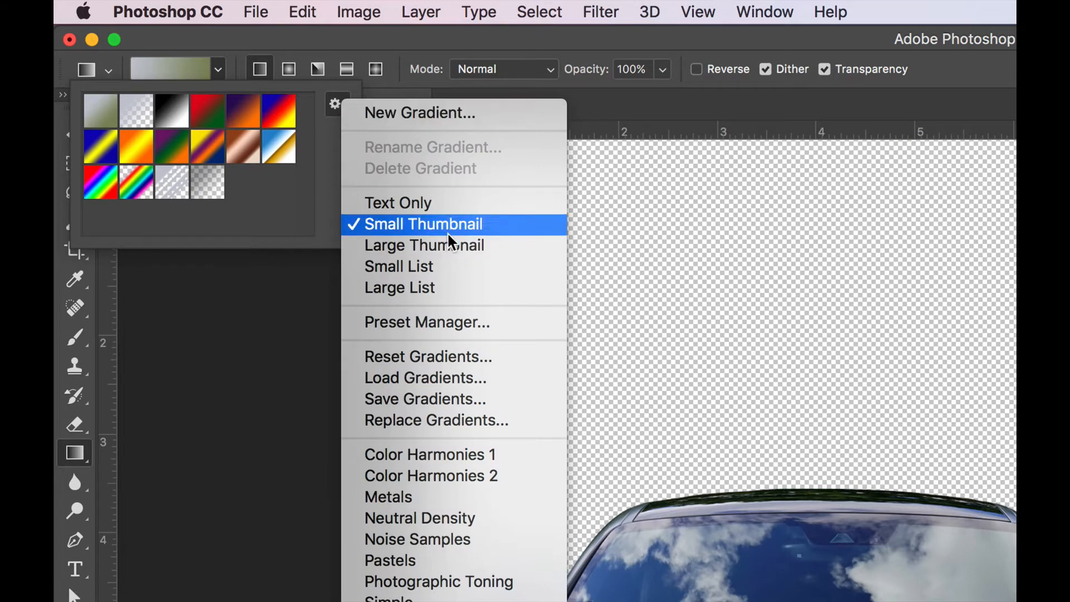
click(446, 268)
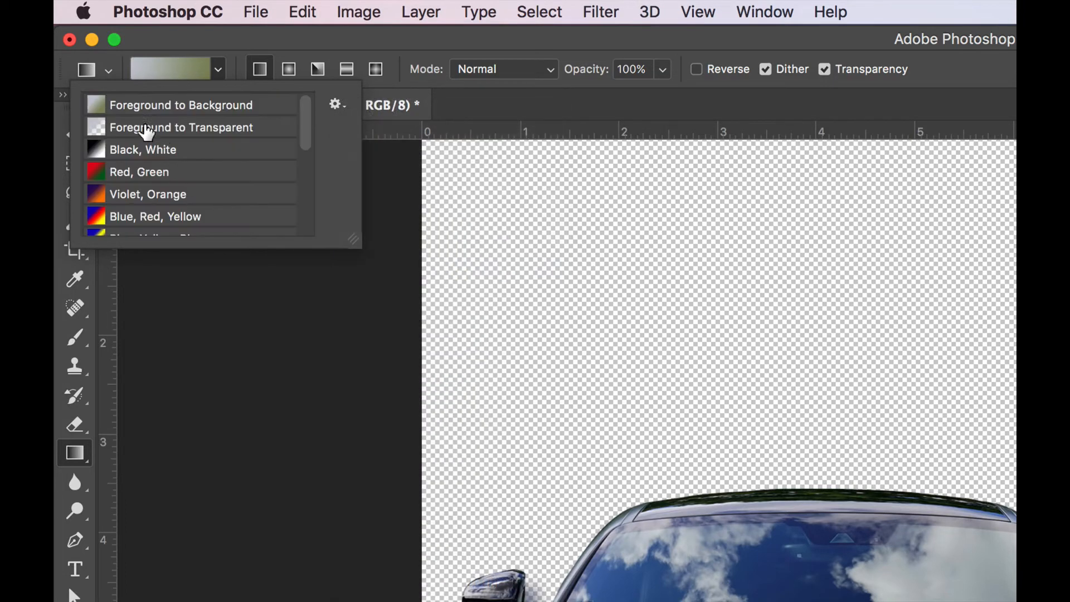
drag(353, 243, 358, 471)
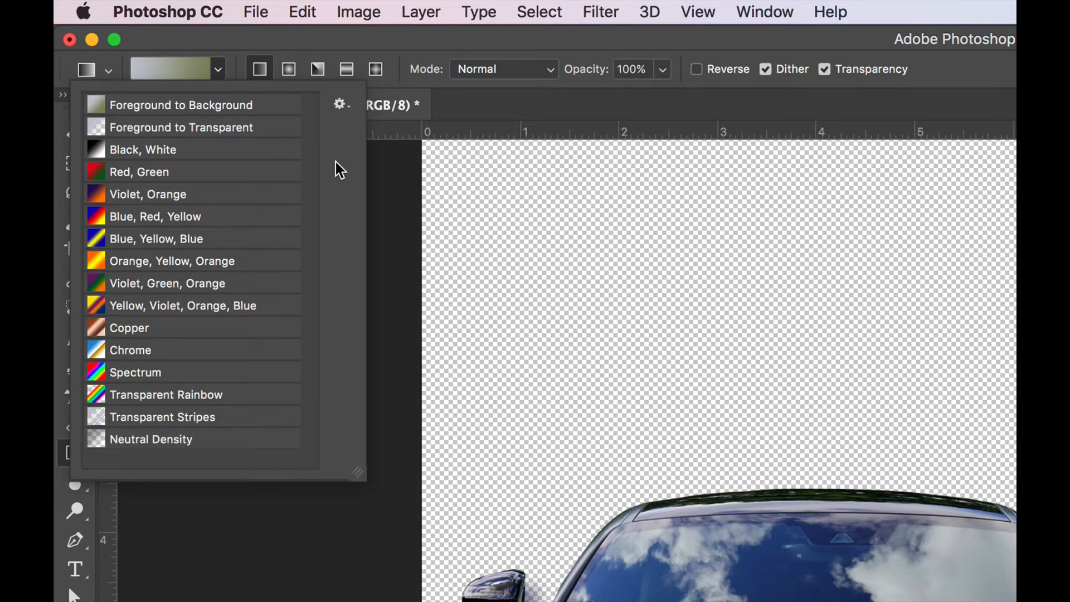
- Choose the Foreground to Background gradient and, in the Gradient Editor, move its green end stop to 60%
click(126, 112)
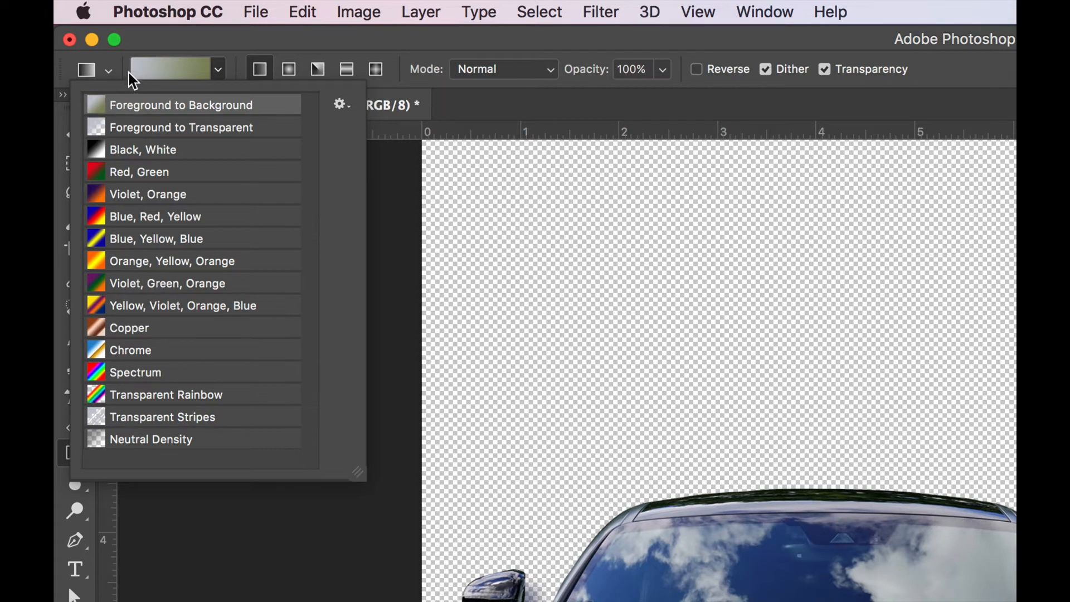
click(223, 49)
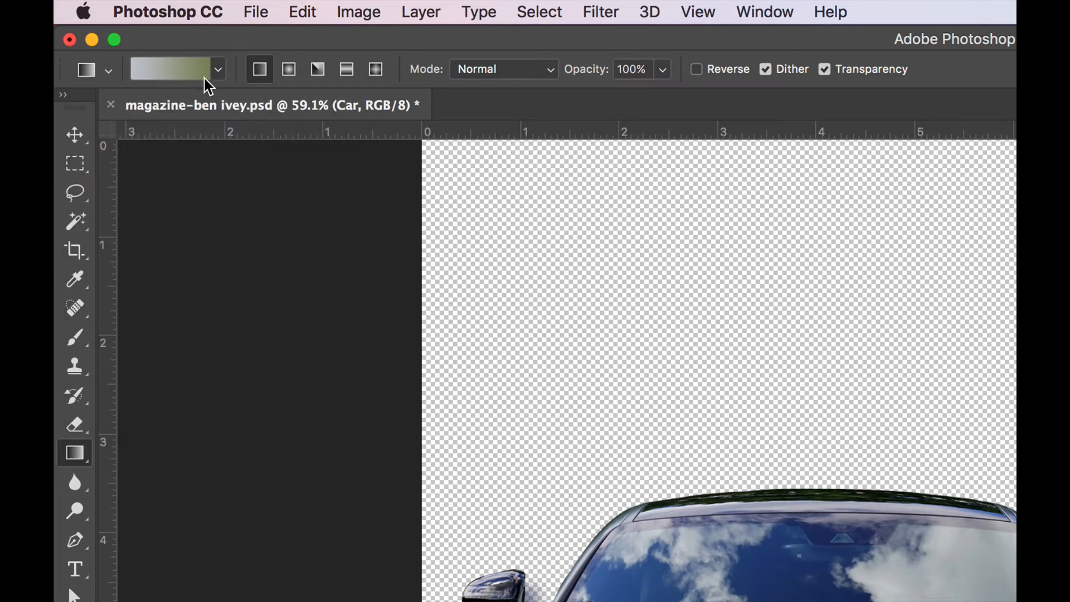
click(164, 76)
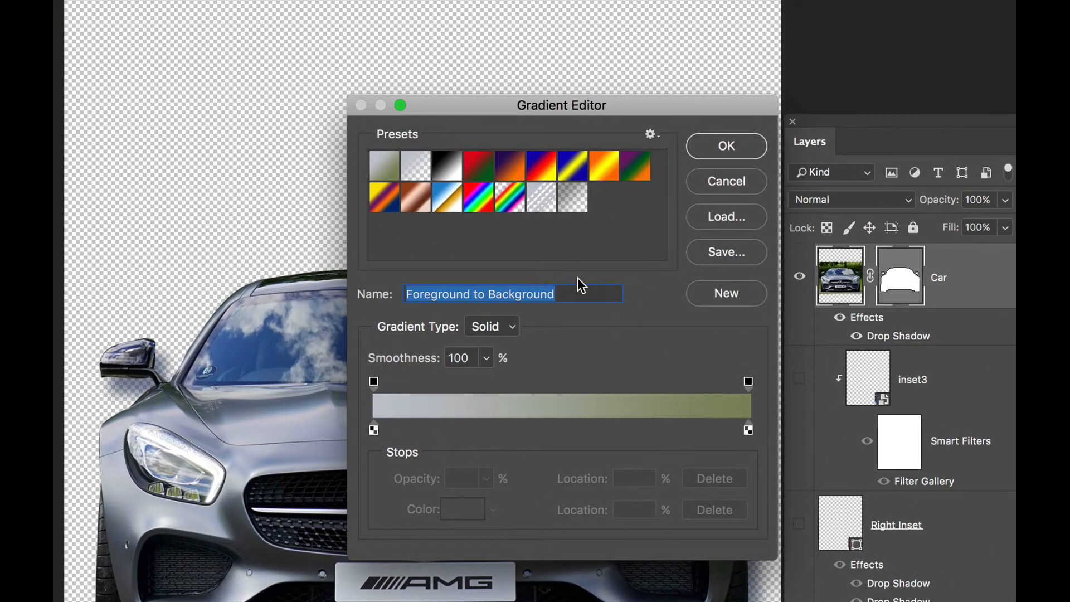
click(748, 430)
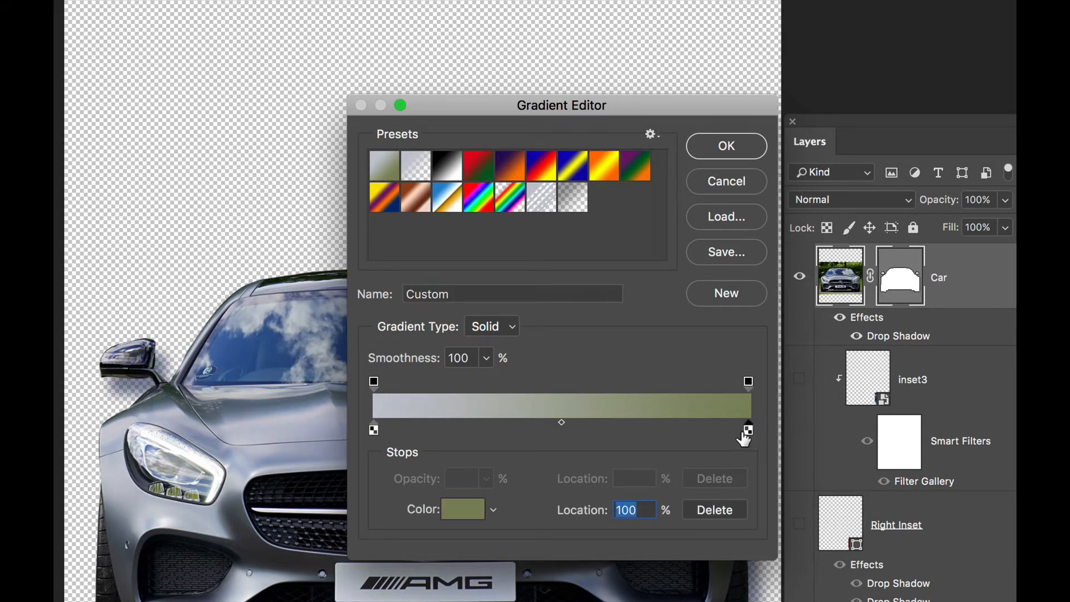
drag(747, 431, 602, 430)
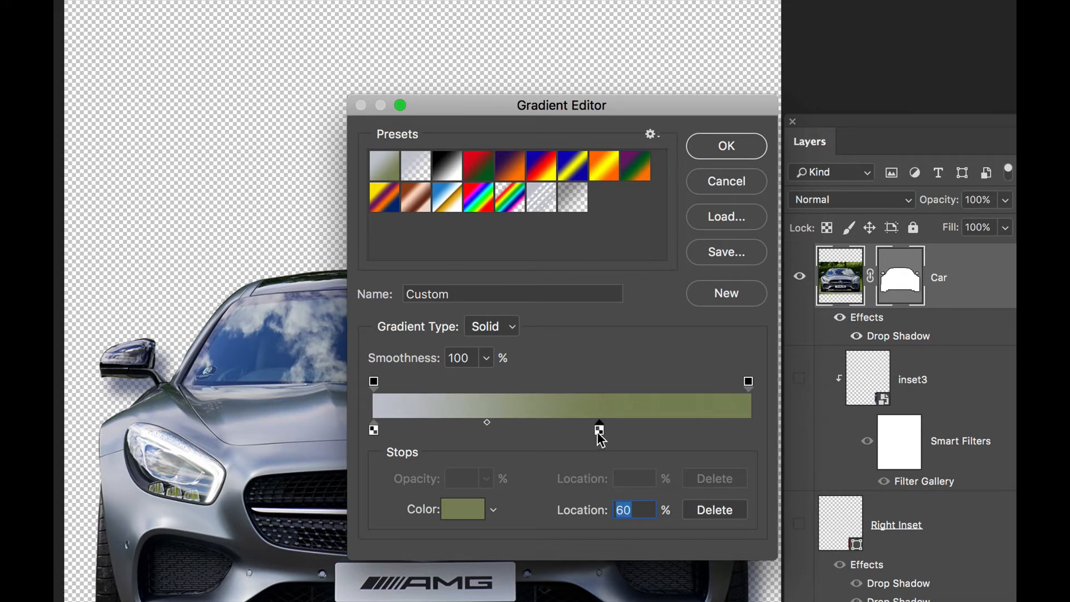
- Change the color of the gradient stop at 60% to C 25, M 40, Y 80, K 5
double_click(599, 430)
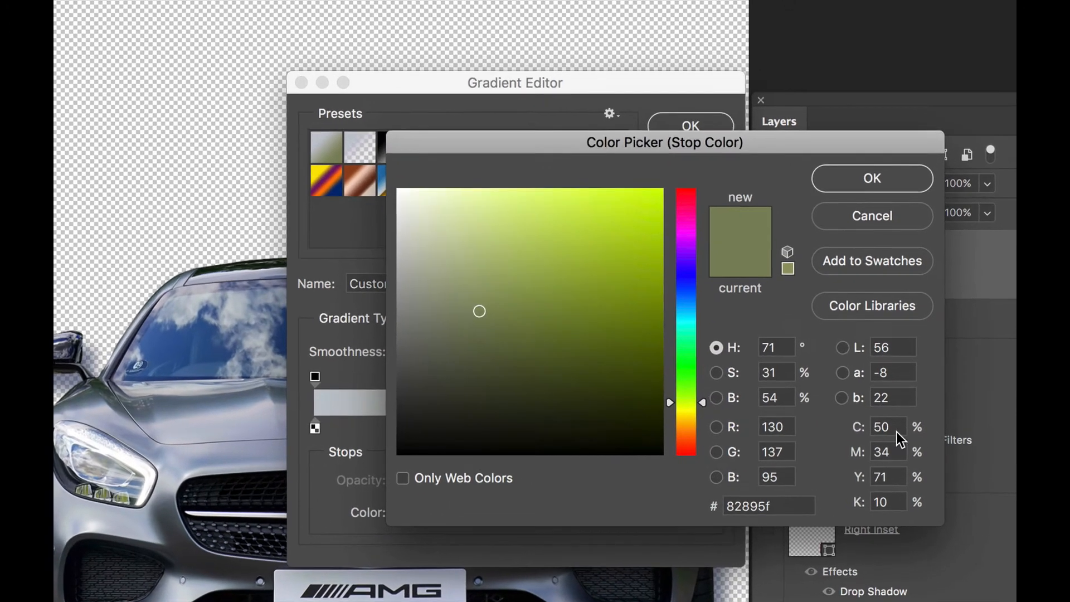
click(890, 427)
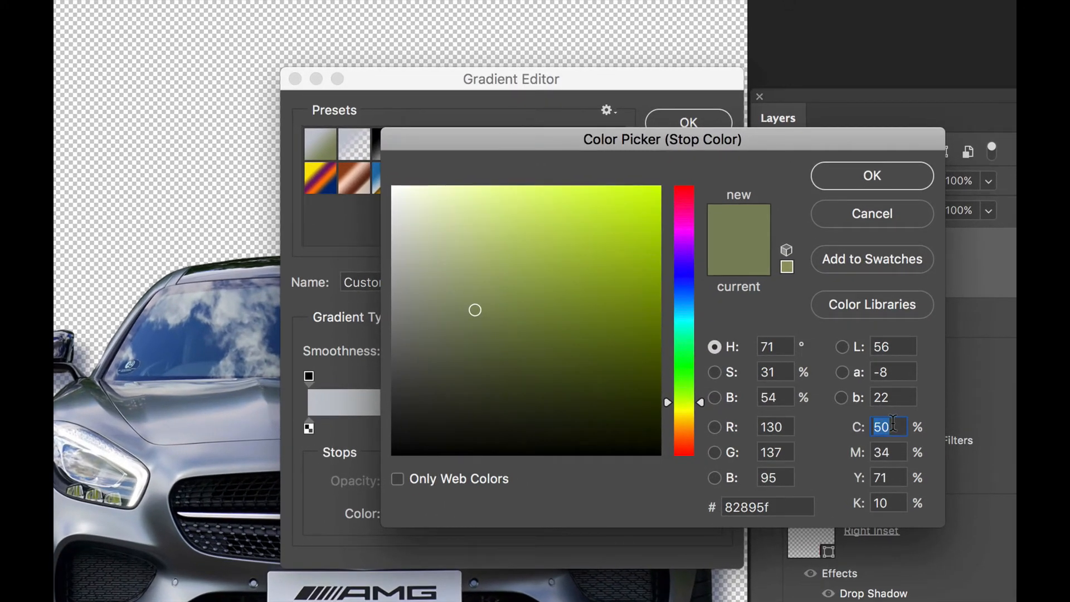
text(25)
key(Tab)
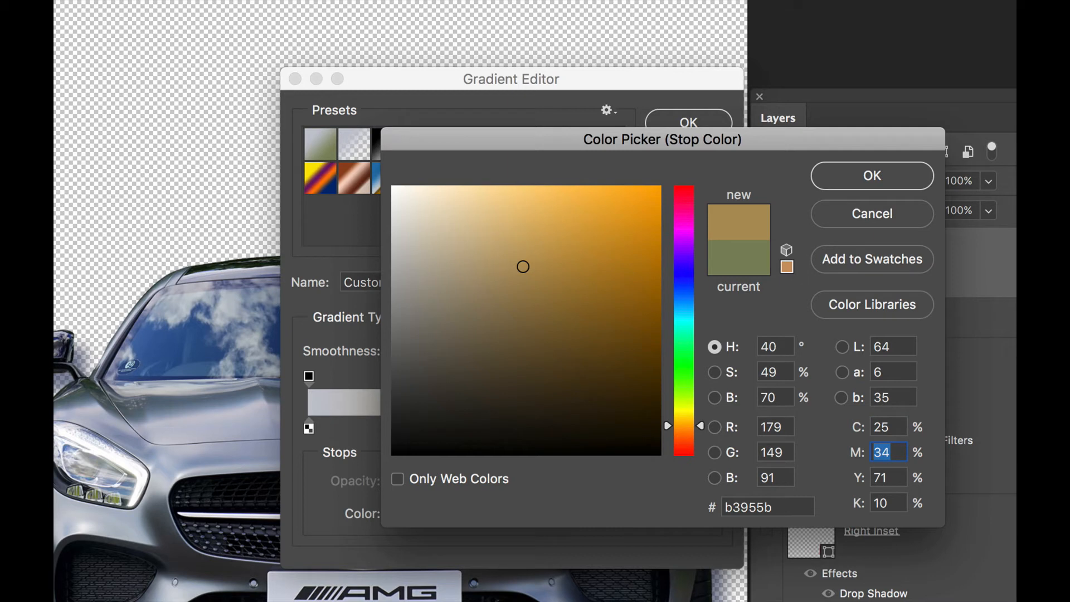
text(40)
key(Tab)
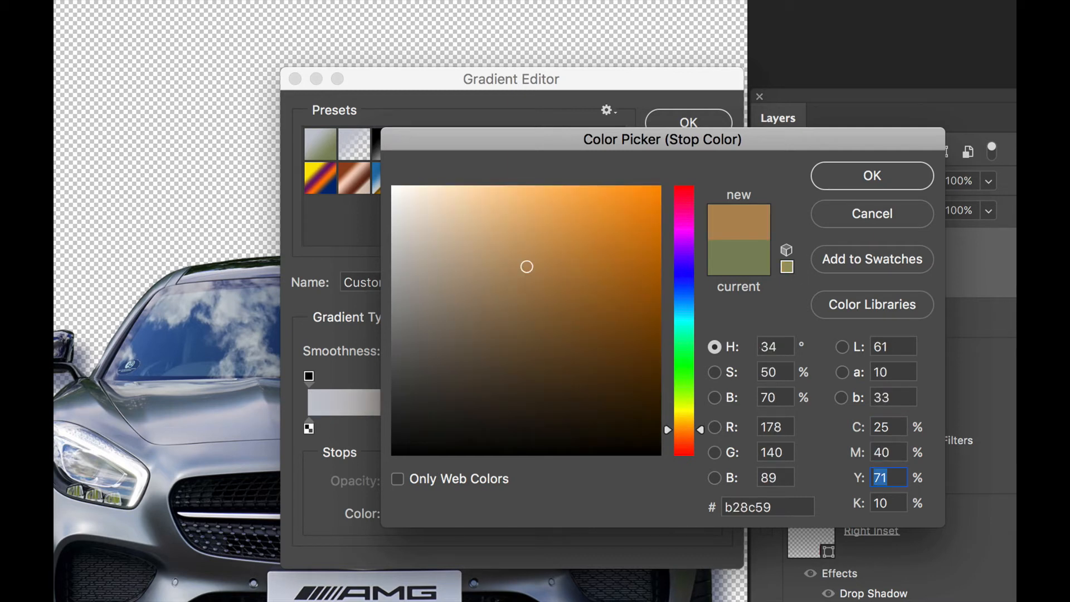
text(80)
key(Tab)
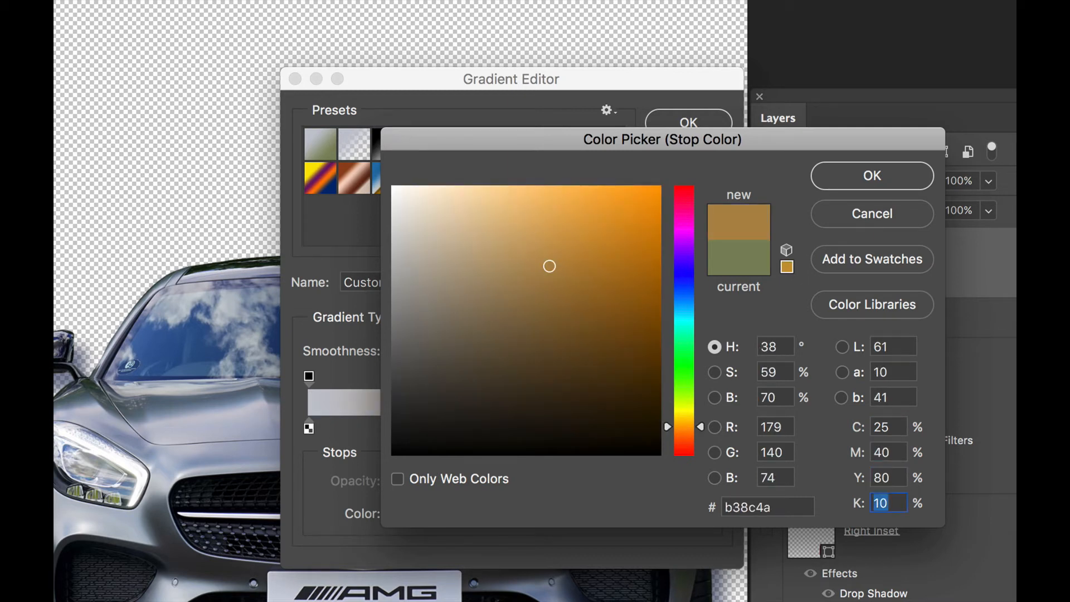
text(5)
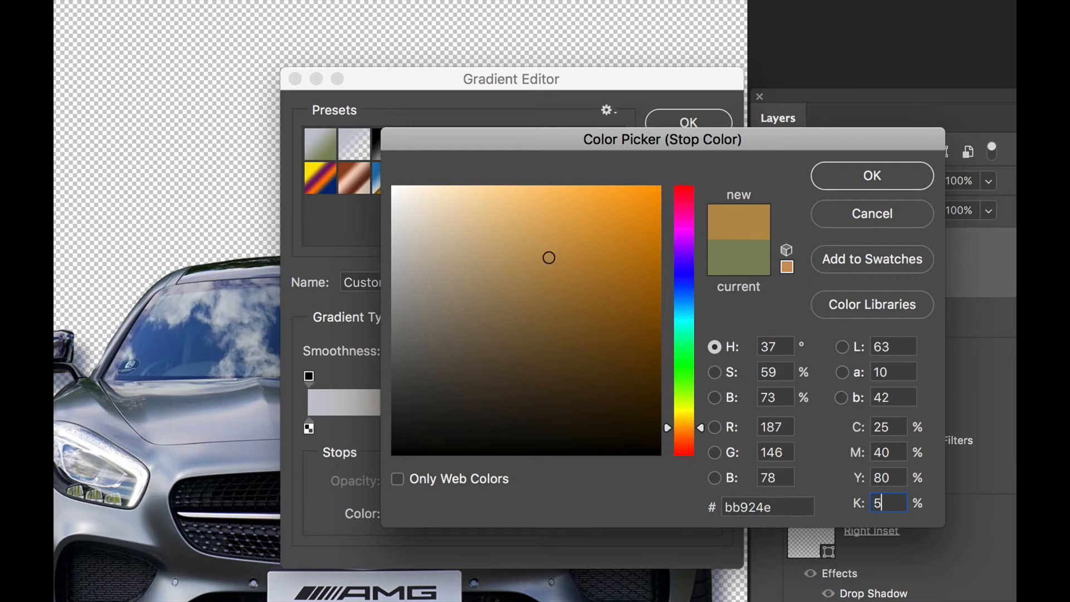
click(880, 176)
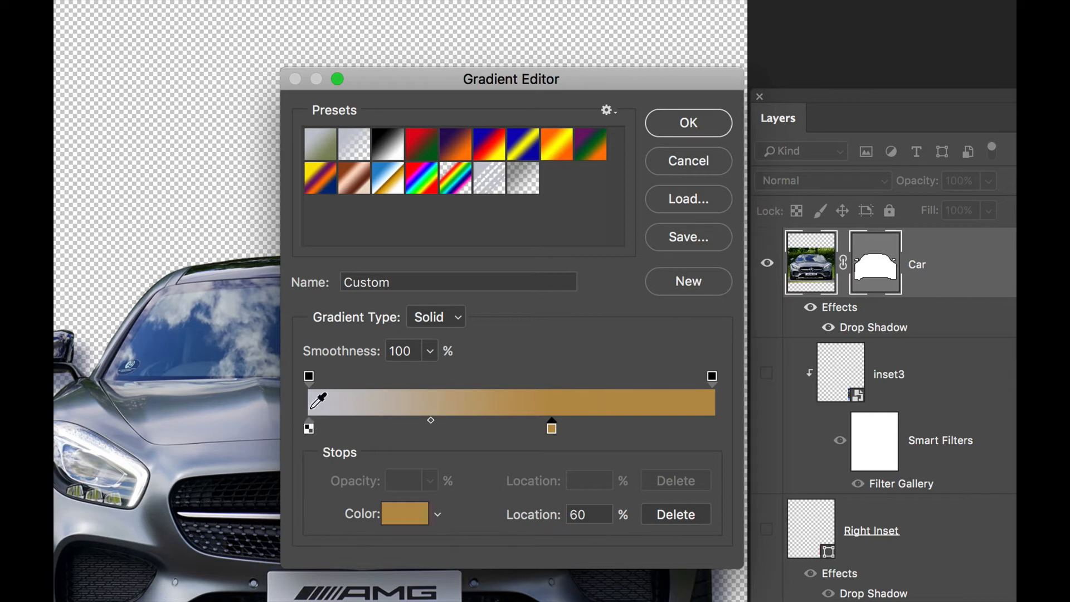
- Move the gradient's silver stop to 29% and the midpoint between it and the gold stop to 70%
drag(310, 428, 427, 435)
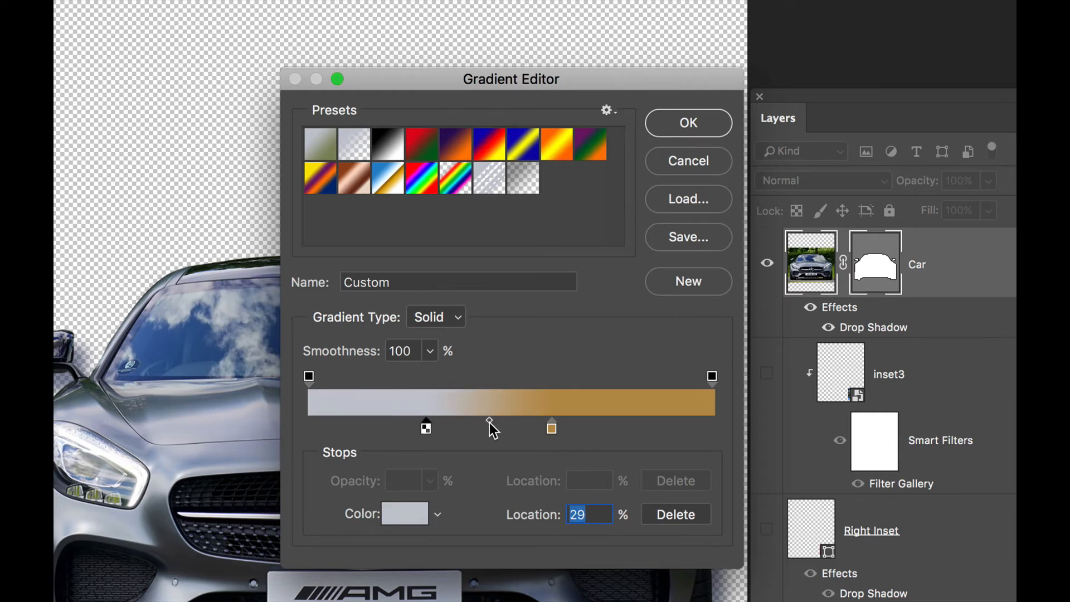
drag(488, 422, 514, 421)
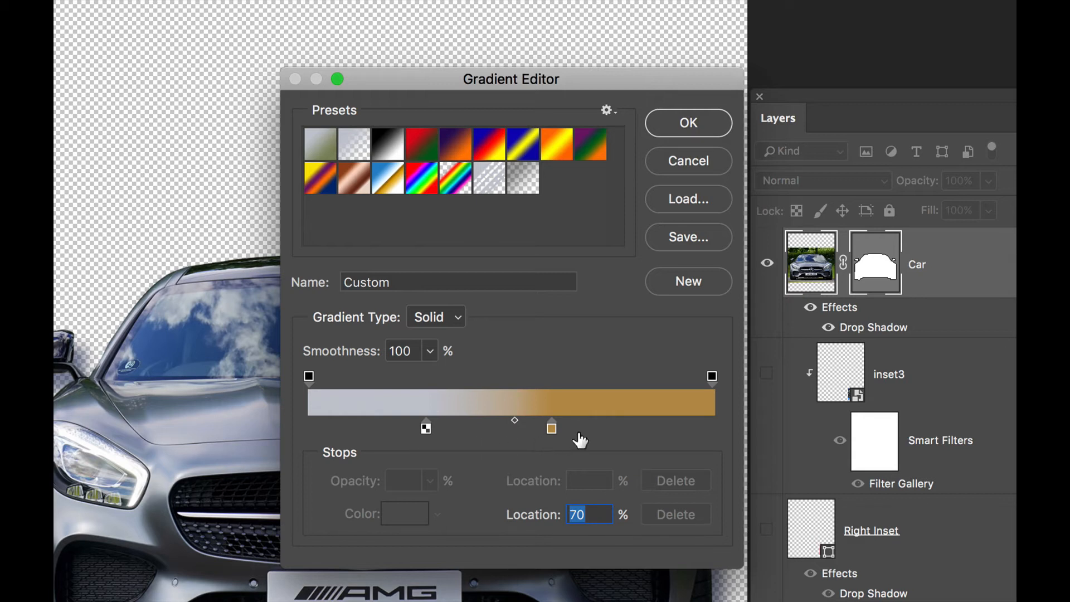
- Add three more silver color stops to the gradient at 80%, 0% and 100%
click(617, 430)
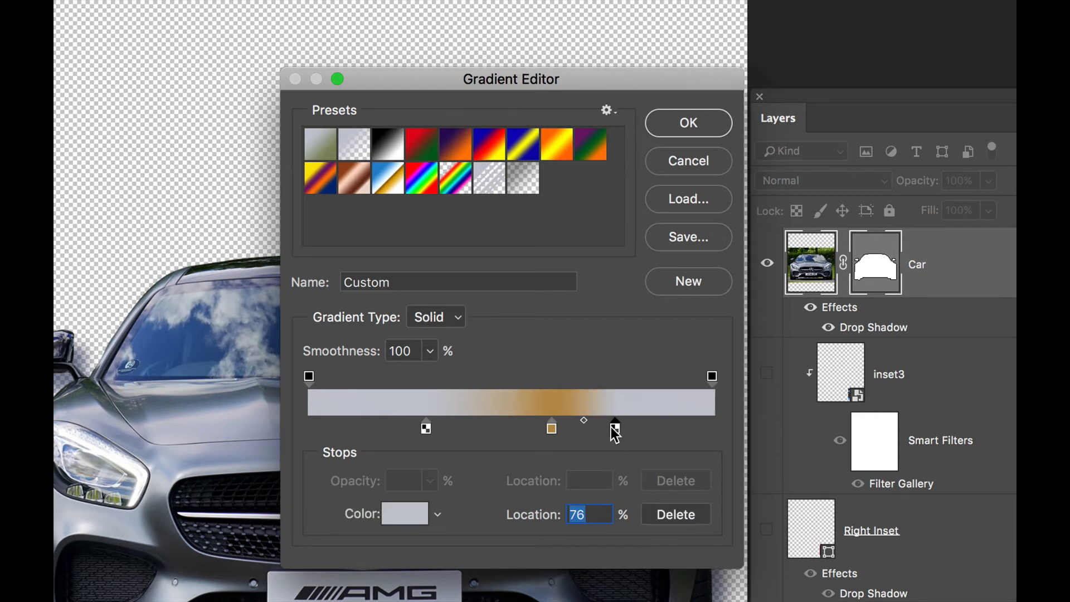
drag(617, 430, 593, 430)
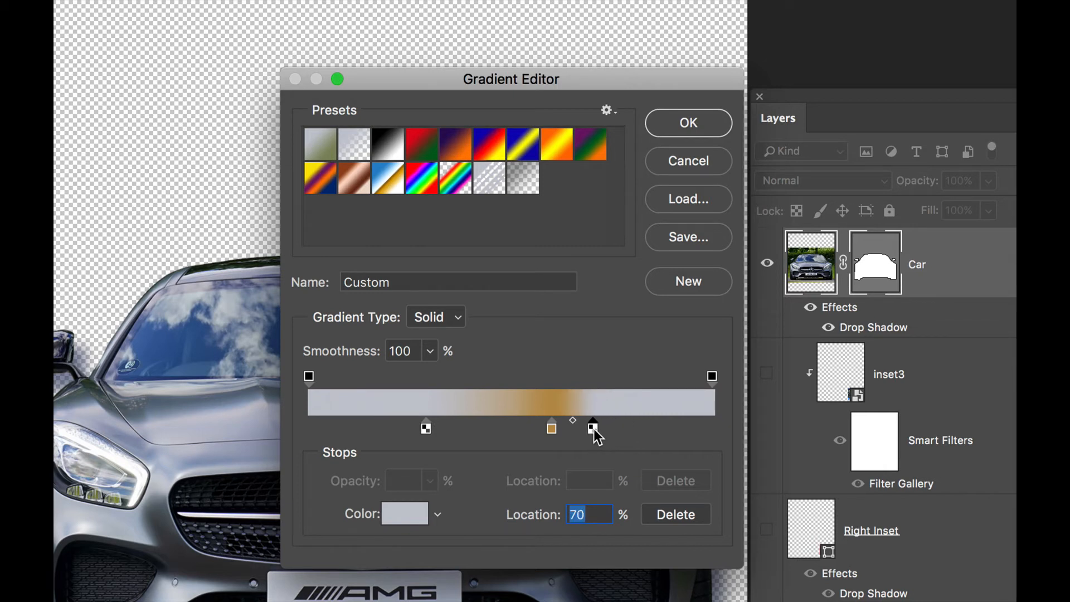
drag(595, 430, 634, 429)
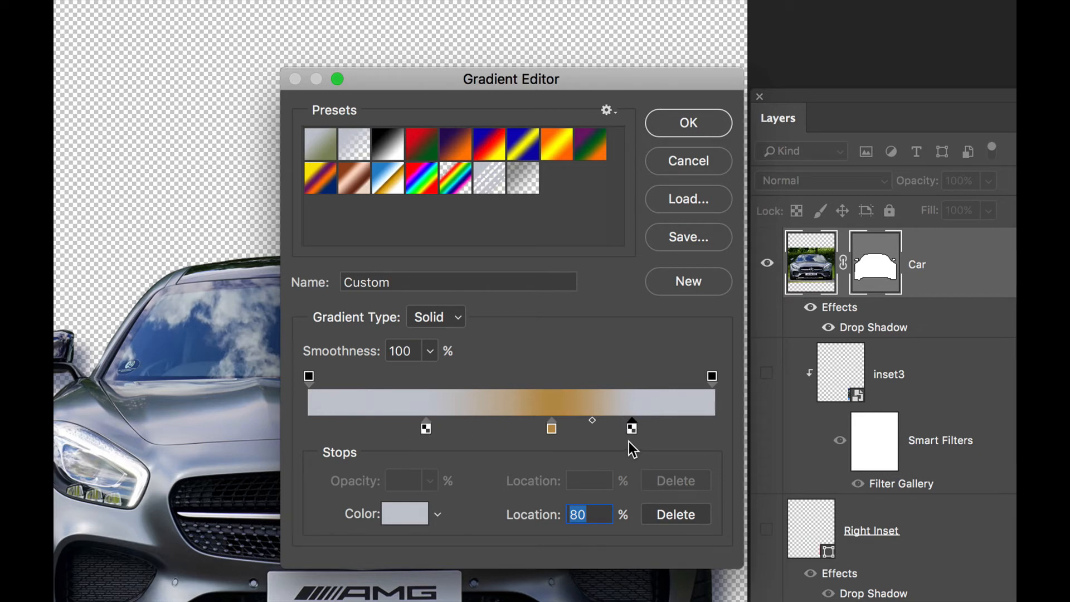
drag(321, 430, 307, 432)
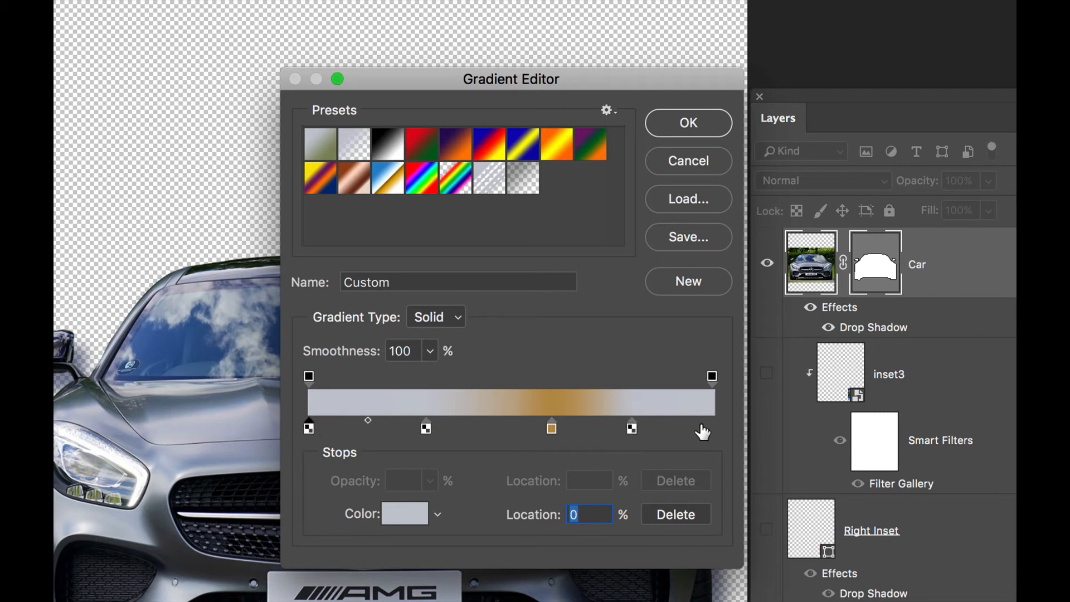
drag(706, 429, 731, 429)
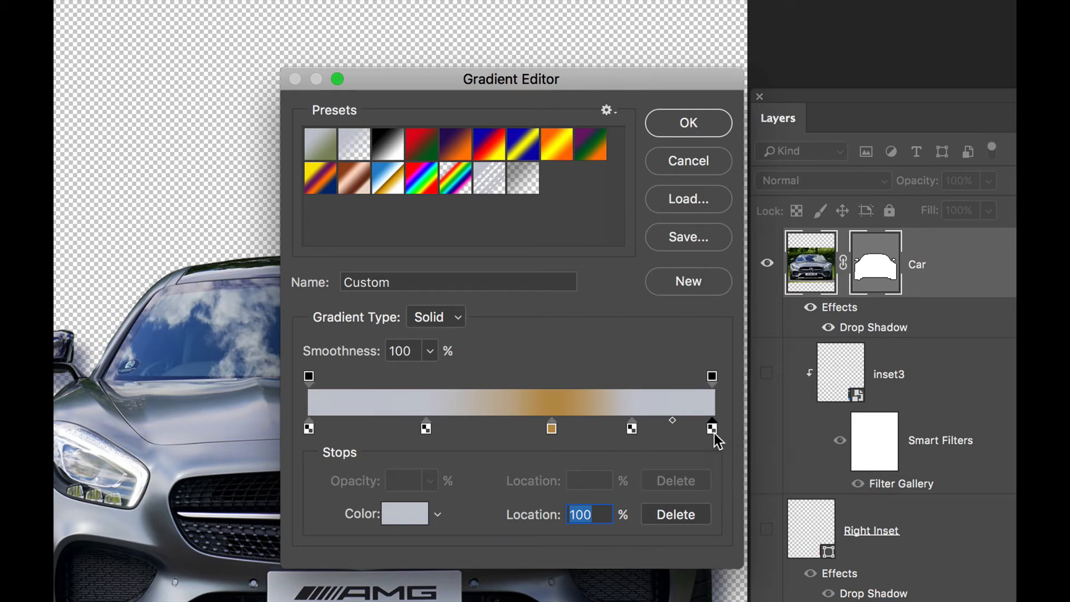
- Change the gradient's color stops at 0% and 100% to white, save it as a new preset and accept the gradient
double_click(309, 428)
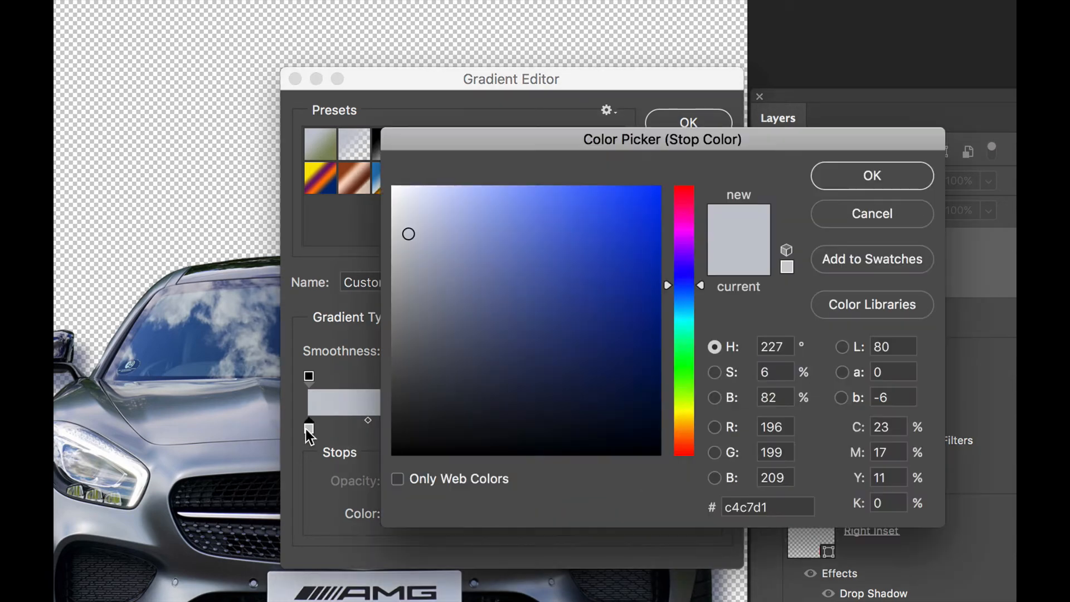
drag(407, 234, 392, 186)
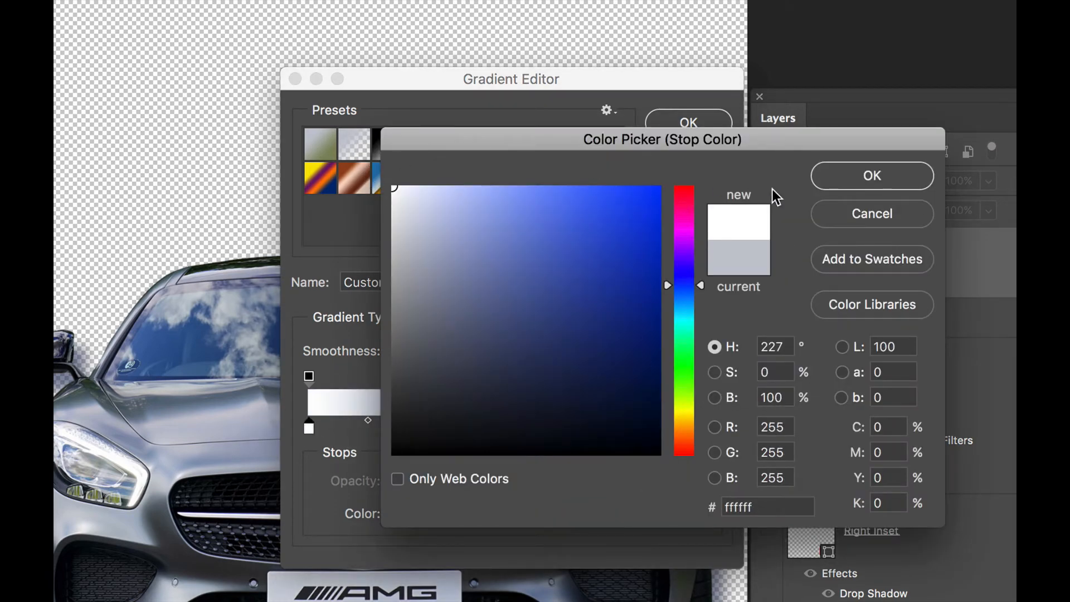
click(872, 177)
double_click(712, 428)
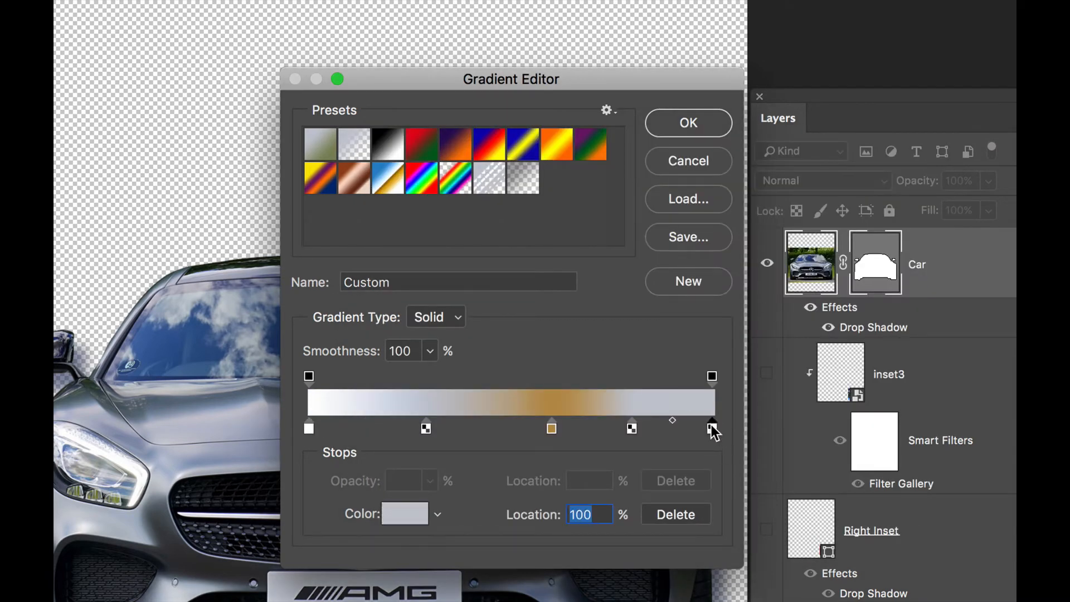
mouse_move(457, 215)
mouse_down()
mouse_move(421, 205)
mouse_move(397, 165)
mouse_up()
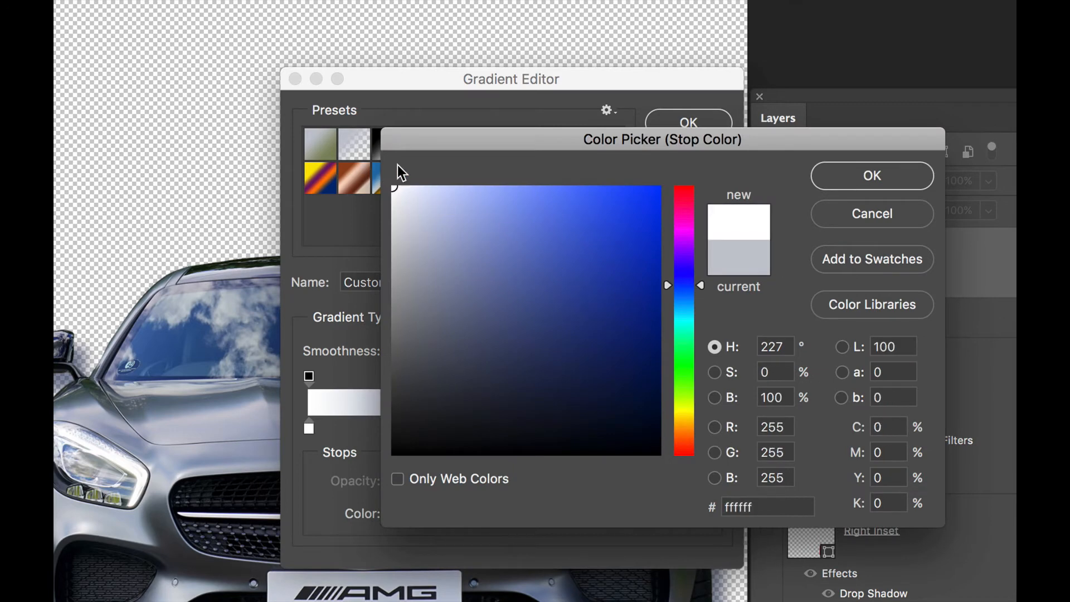
click(872, 176)
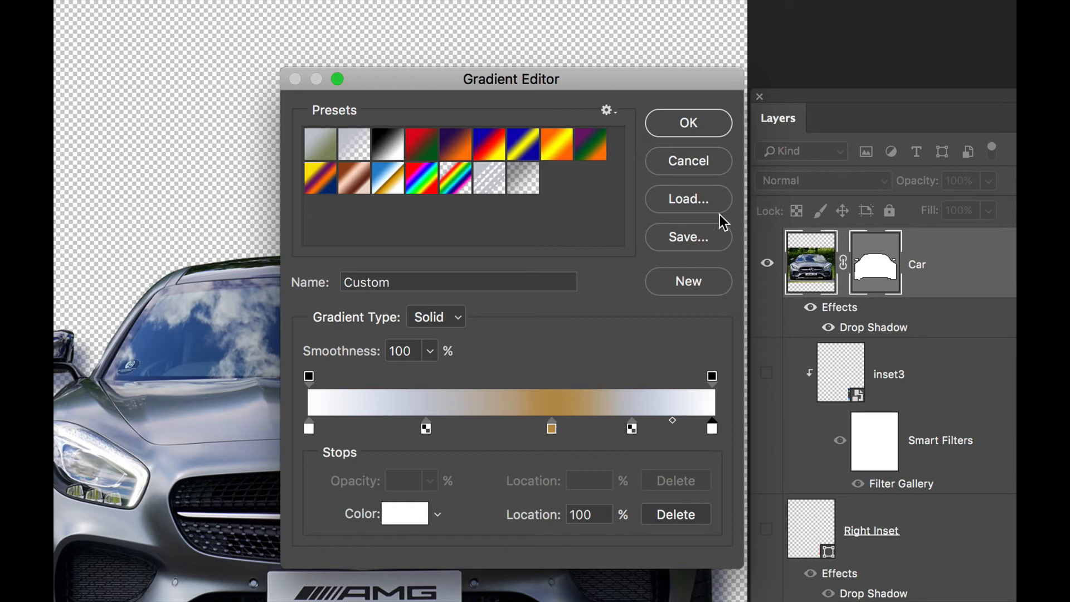
click(684, 281)
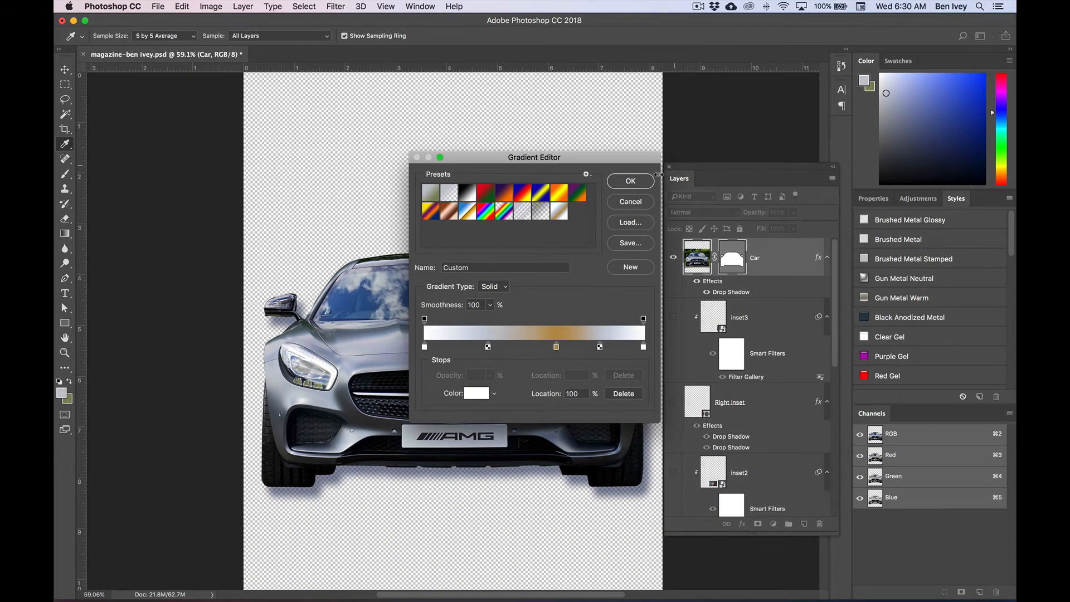
click(630, 181)
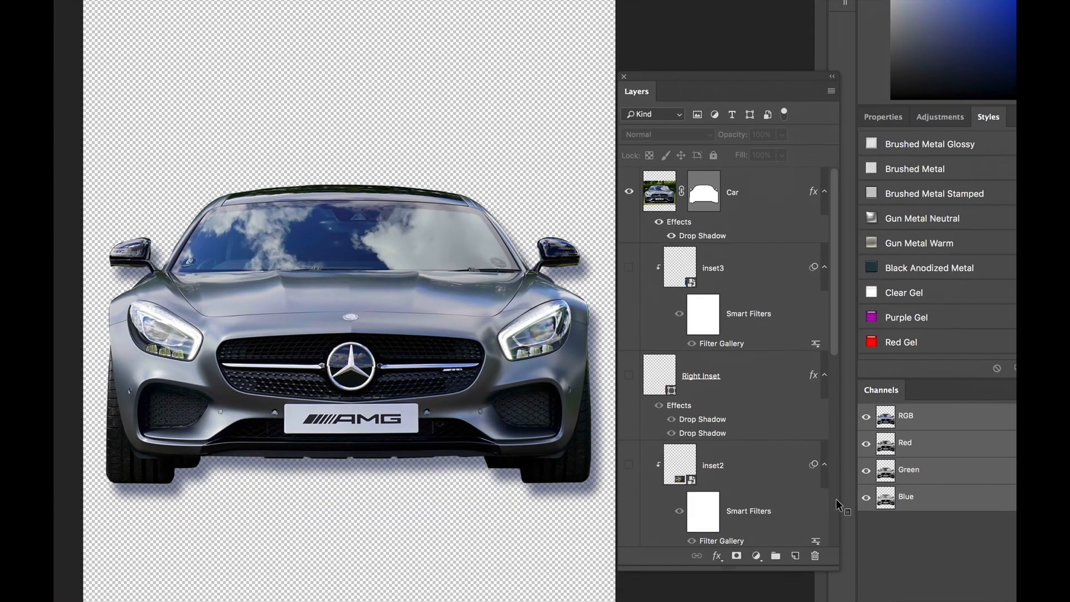
- Add a new layer directly above the Tires layer and name it Shading
scroll(795, 504, down, 5)
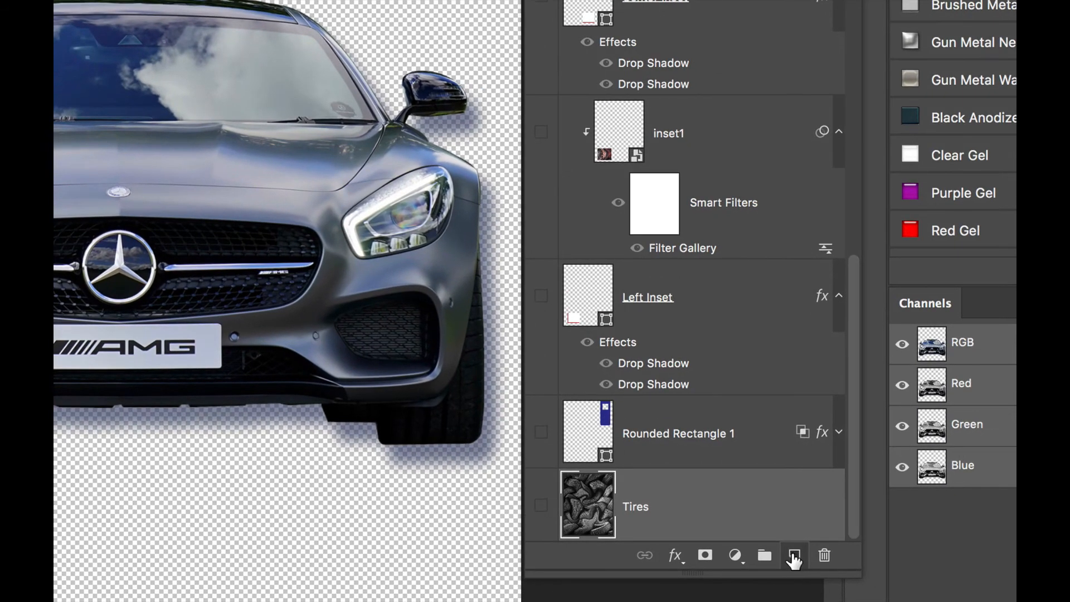
click(796, 556)
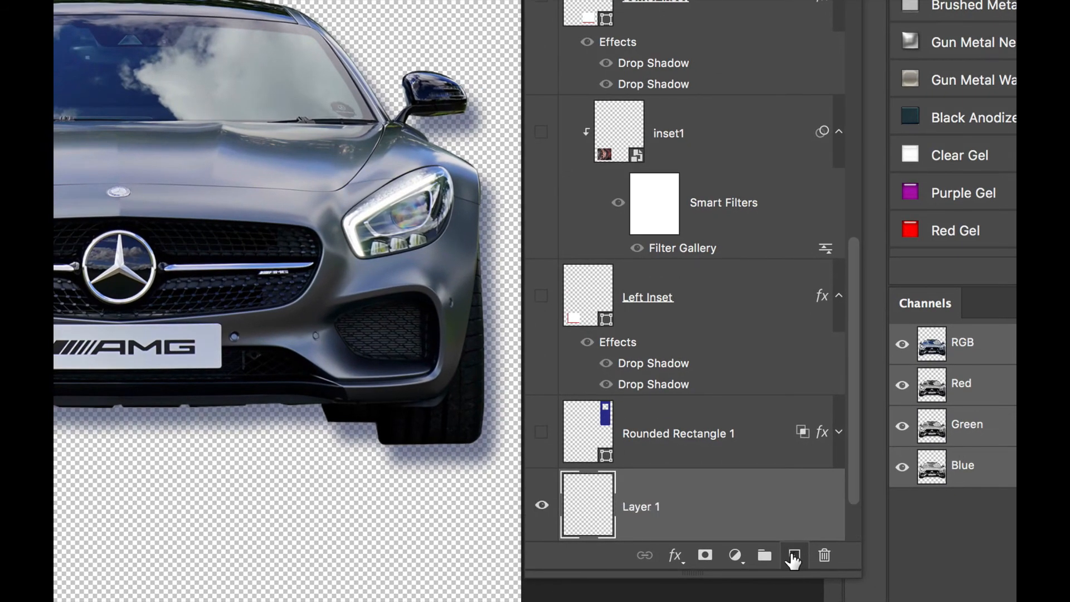
double_click(639, 508)
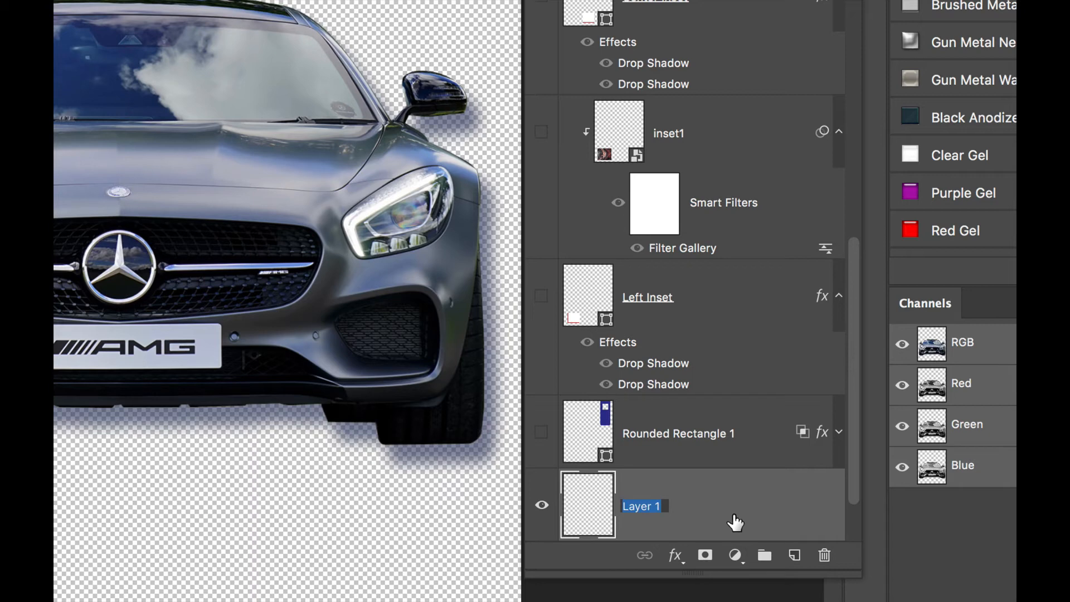
text(Shading)
key(Return)
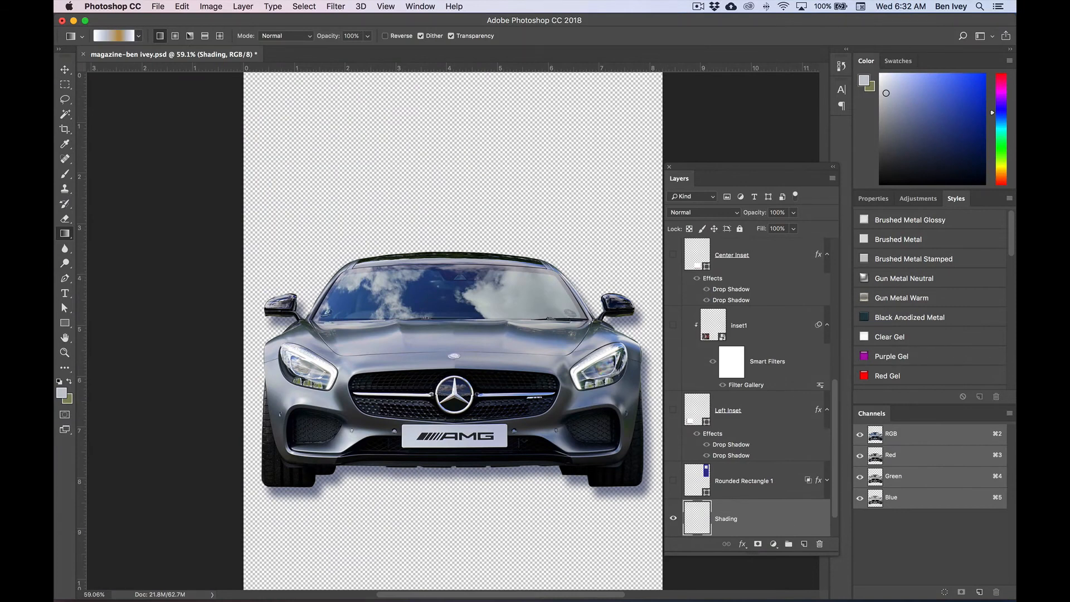
- Extend the layer list and turn on the visibility of all hidden layers, from Tires up to inset3
drag(752, 554, 752, 587)
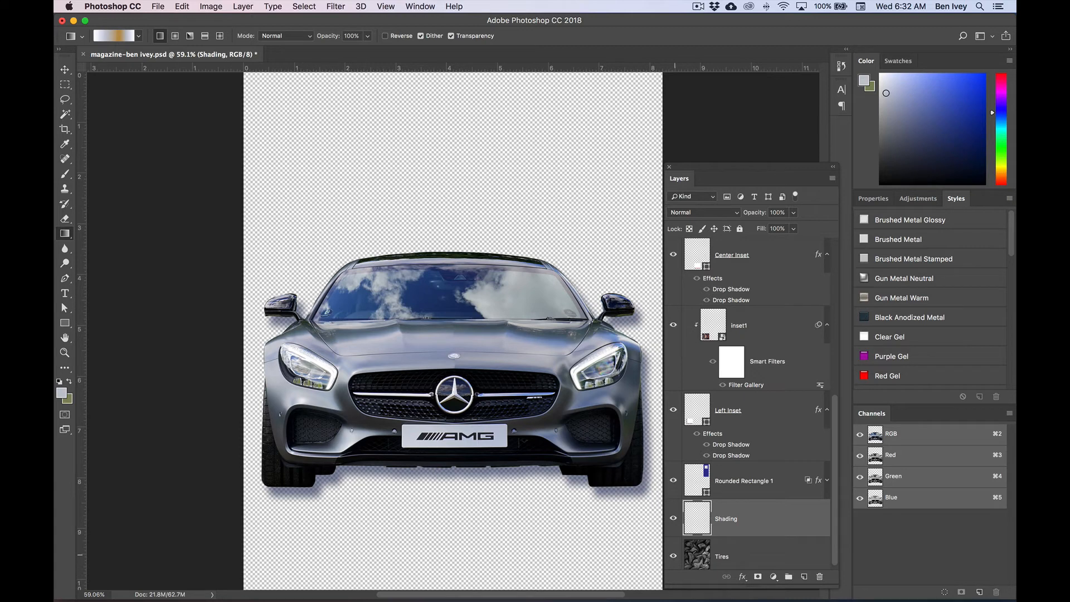
drag(675, 555, 675, 260)
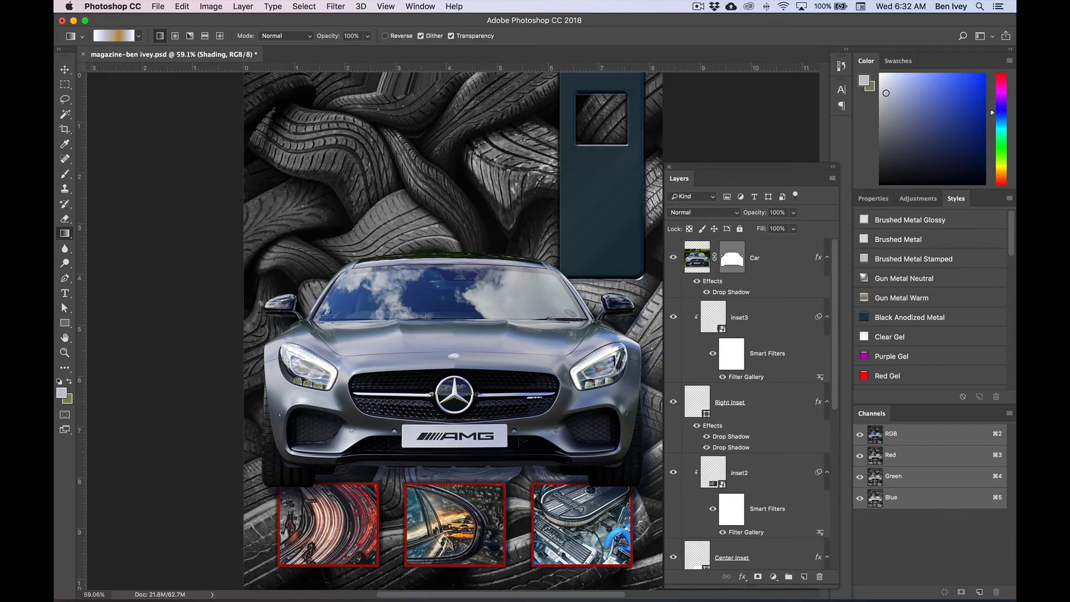
drag(834, 329, 831, 599)
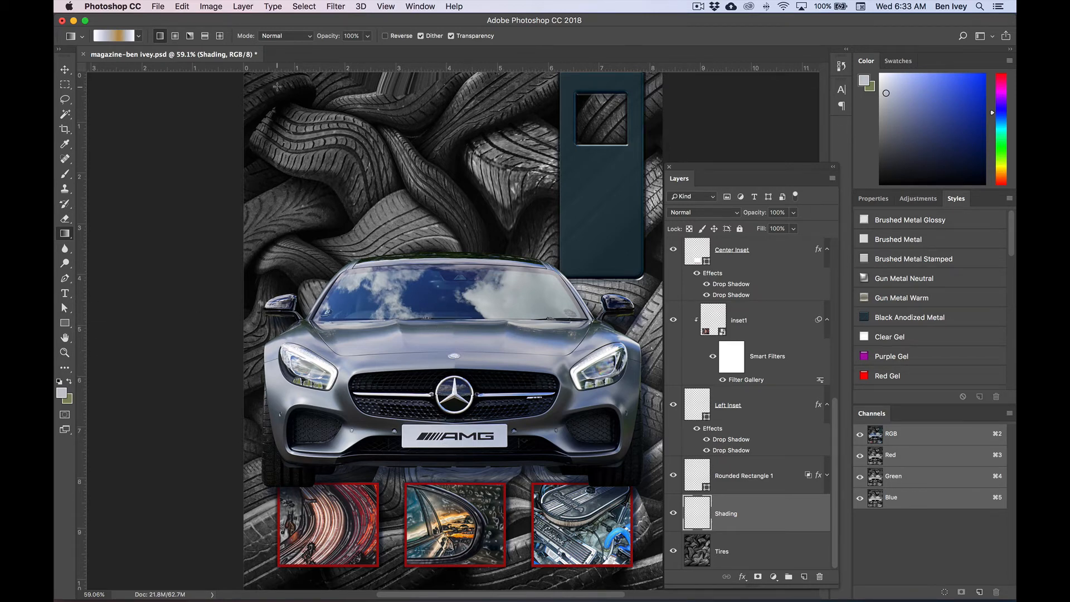
- Fill the Shading layer with the gradient diagonally from the page's upper left to its lower right and set its blend mode to Overlay
mouse_move(277, 86)
mouse_down()
mouse_move(664, 587)
mouse_move(662, 559)
mouse_up()
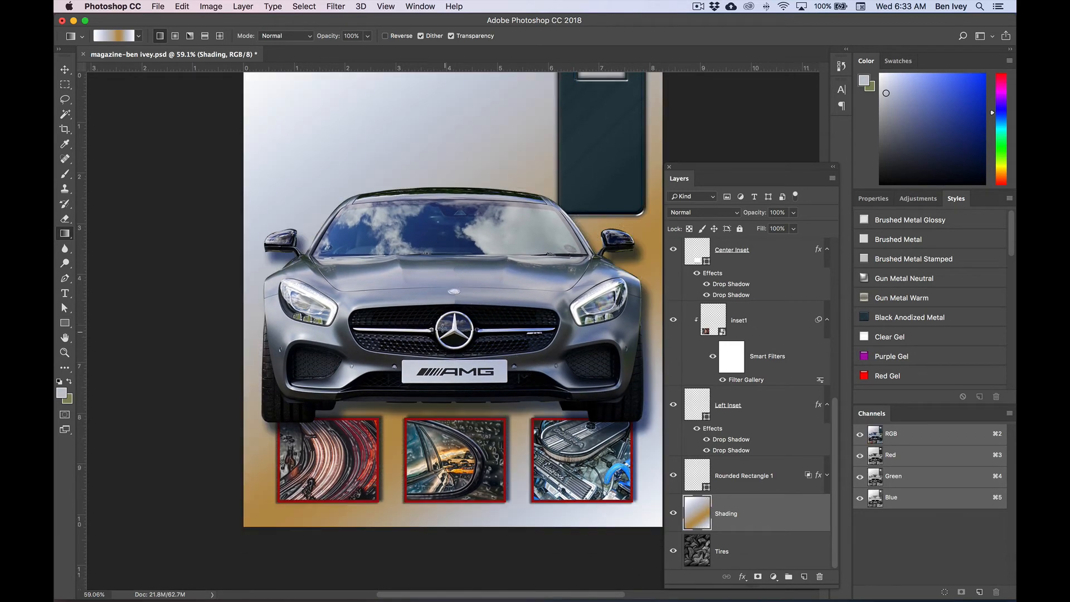
scroll(442, 328, up, 5)
scroll(442, 328, down, 4)
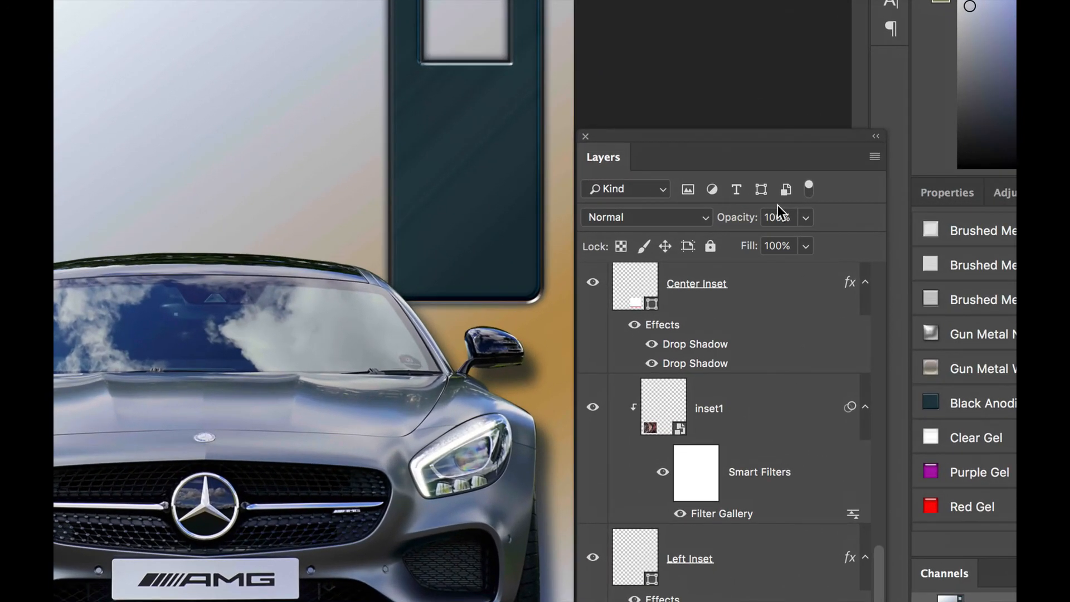
click(607, 216)
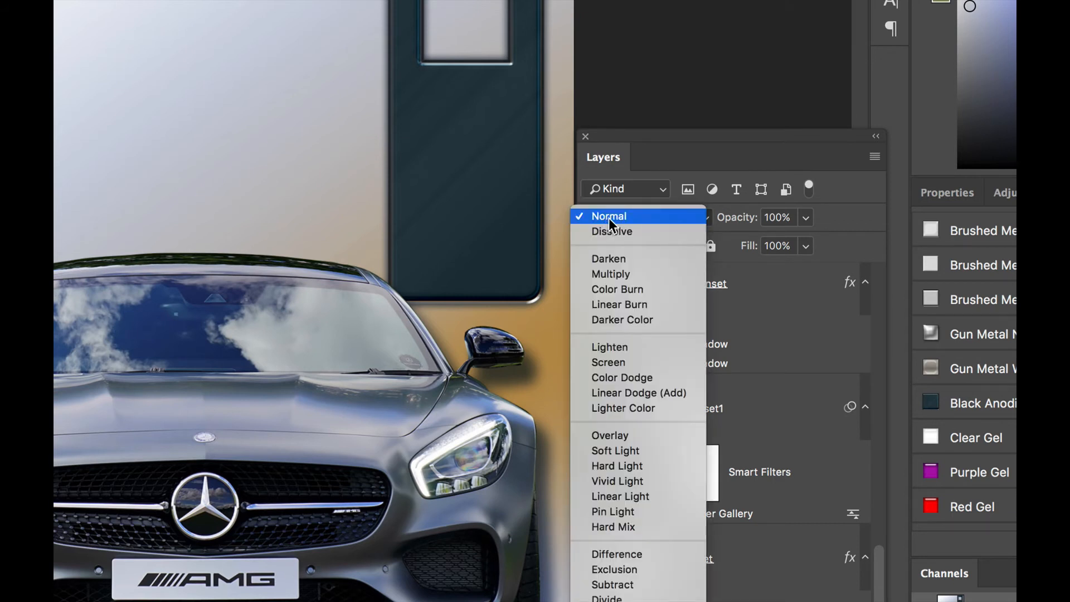
click(642, 435)
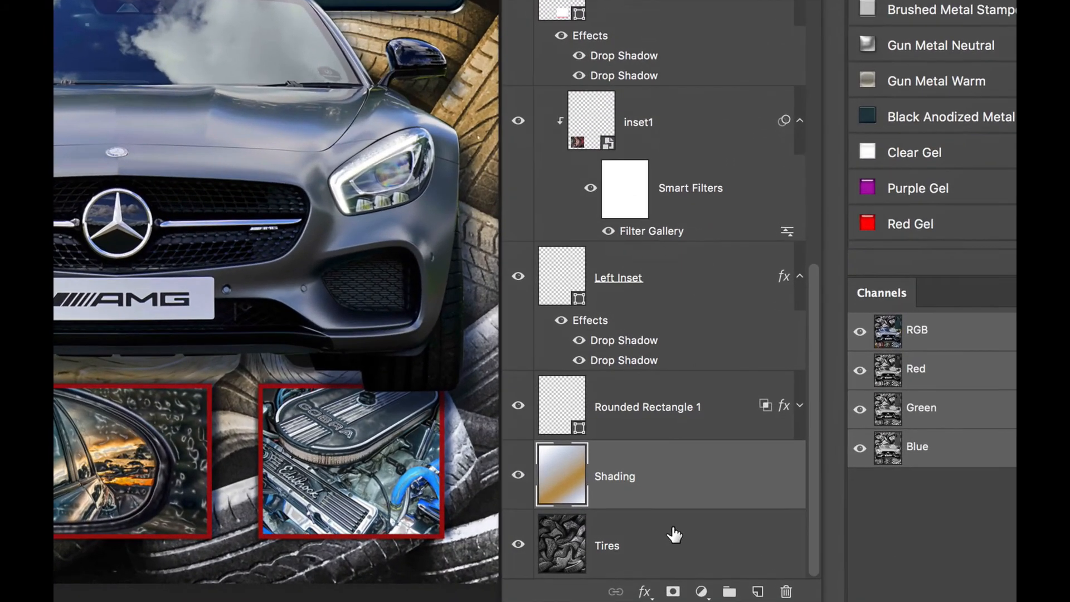
- Set the Tires layer's opacity to 10% and save the document
click(674, 534)
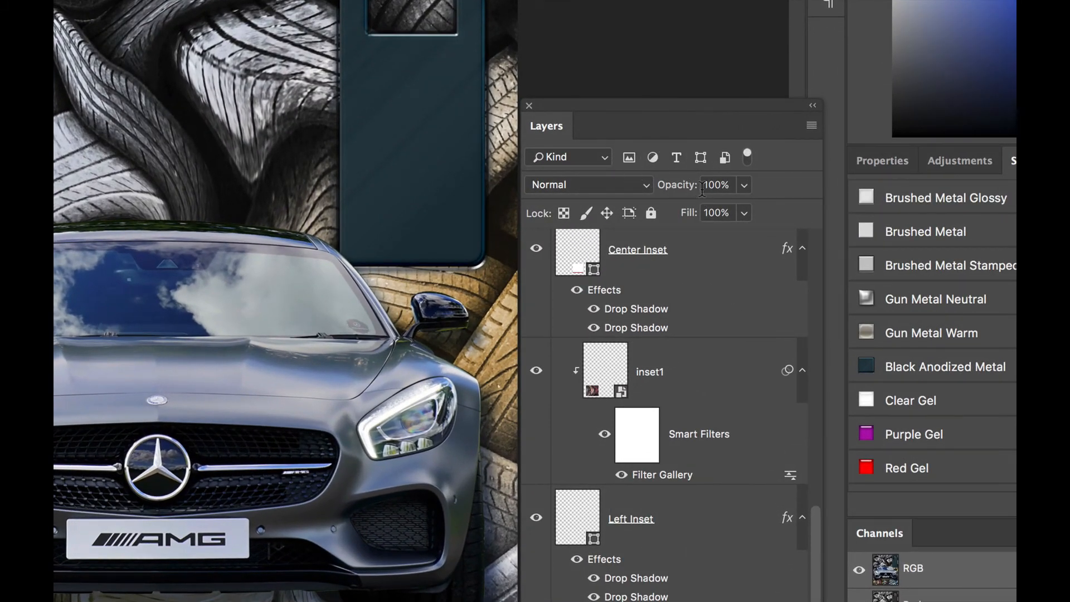
click(704, 186)
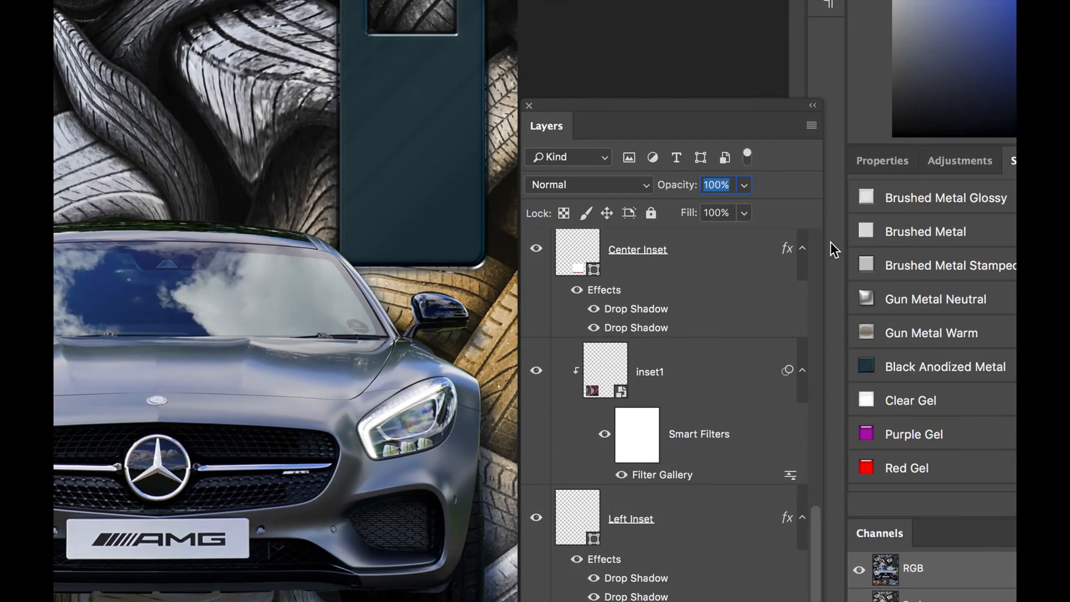
text(10)
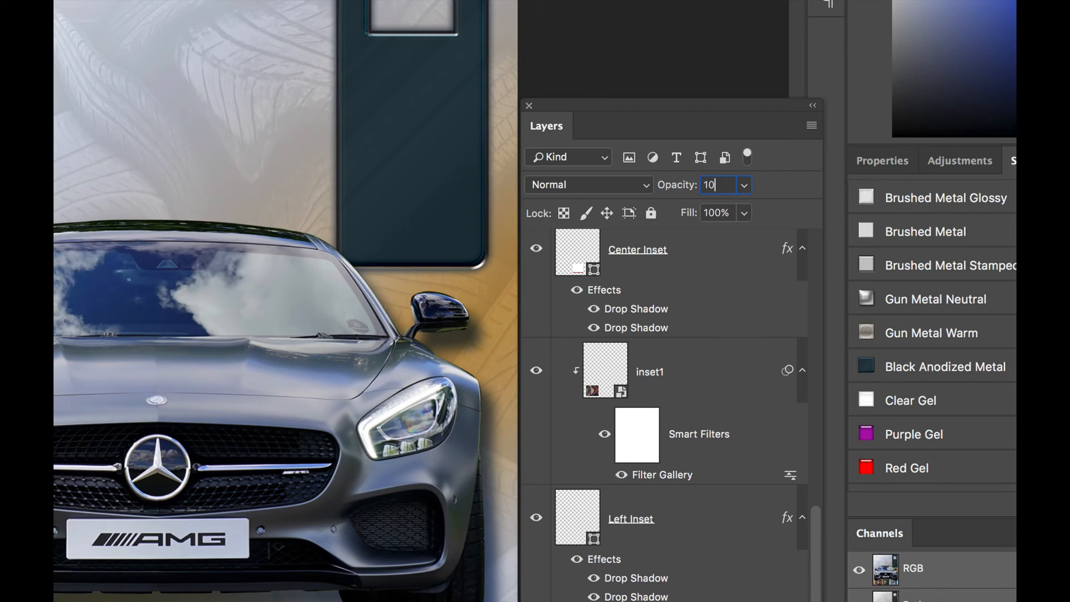
key(Return)
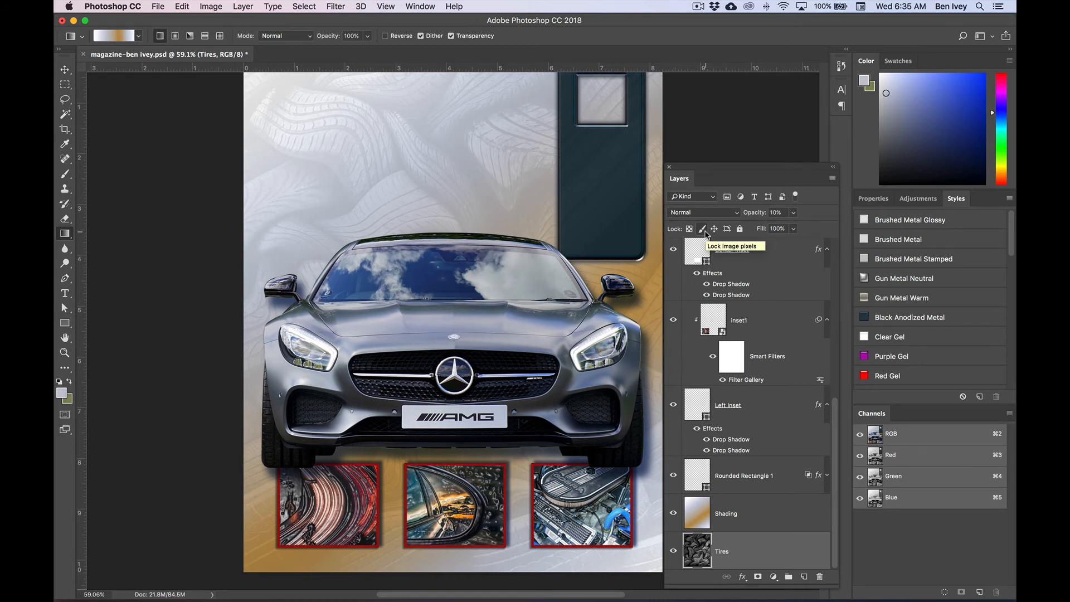
click(158, 6)
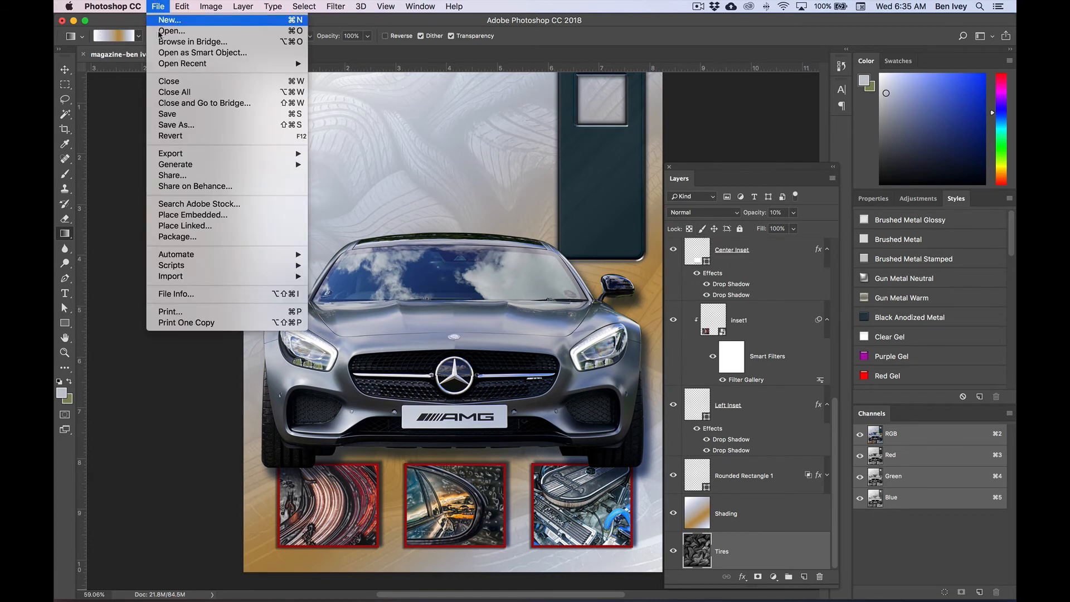
click(196, 114)
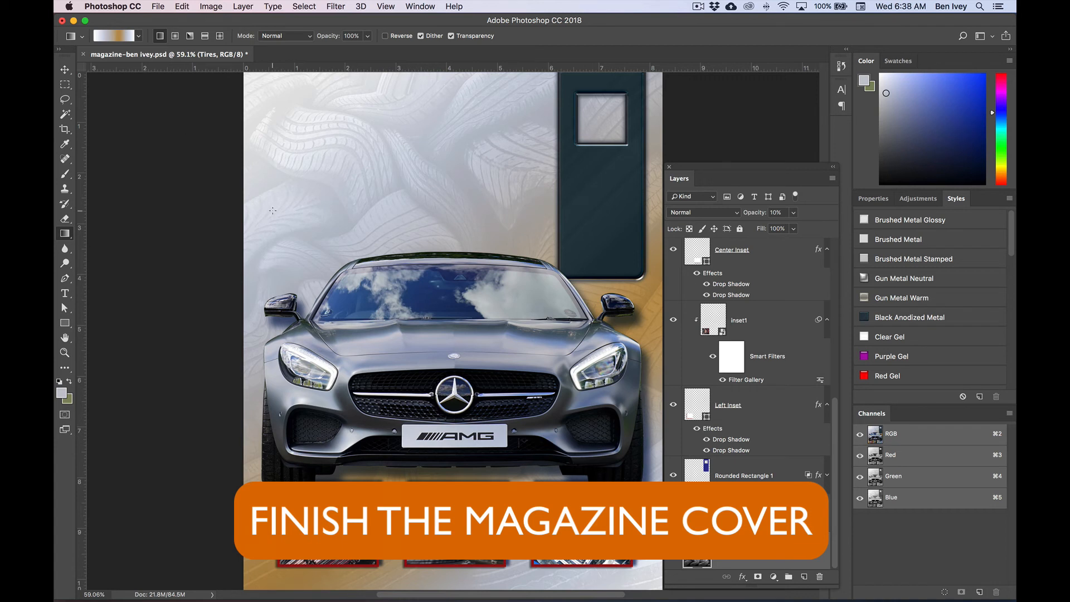
- Choose driver-mag.ai to place as a linked file above the Car layer
scroll(751, 274, up, 5)
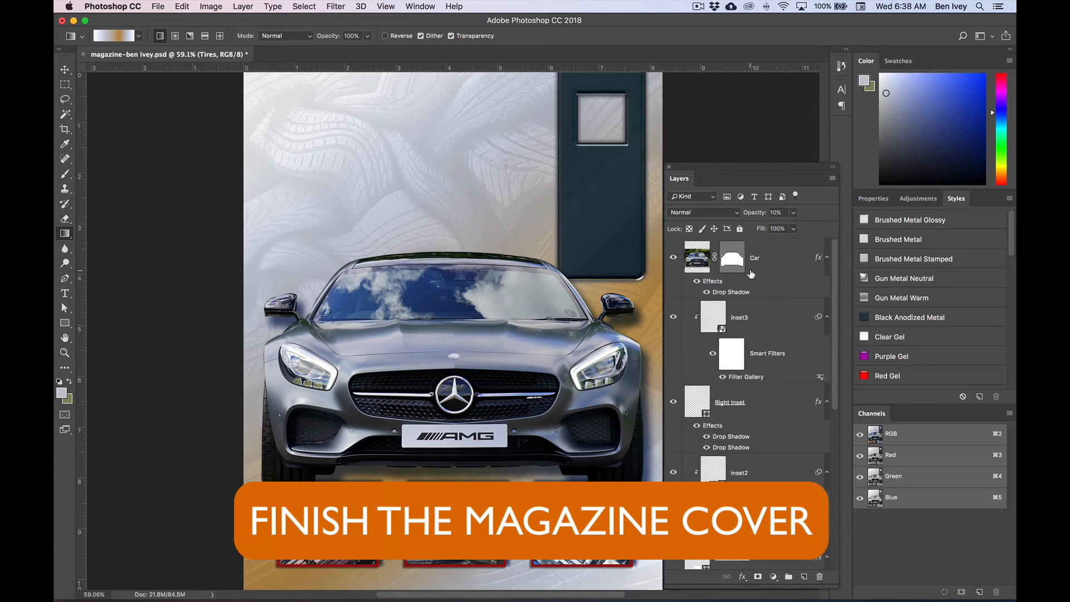
click(779, 267)
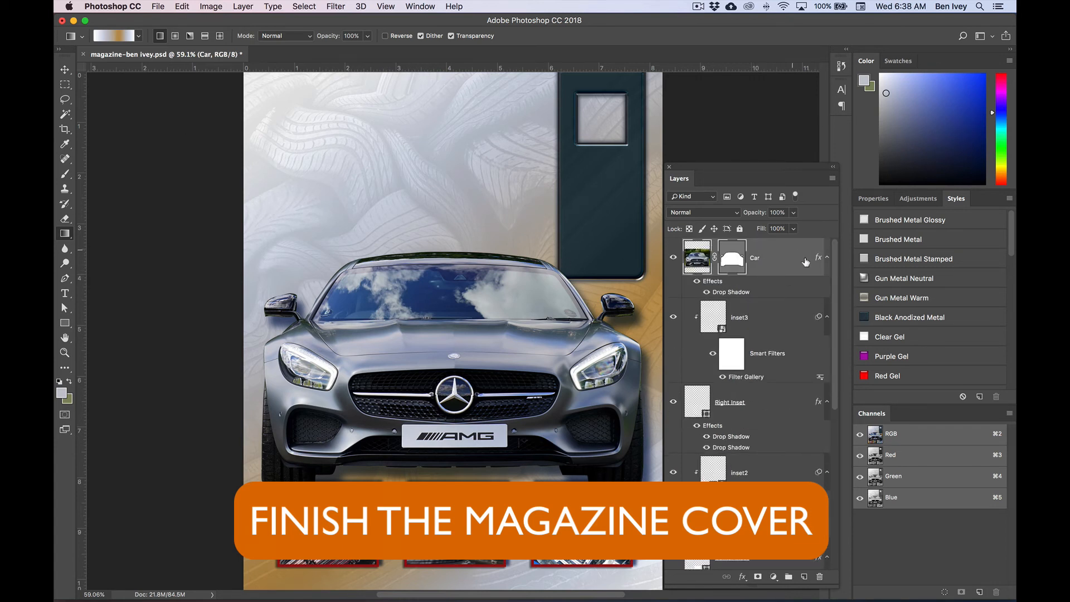
click(157, 7)
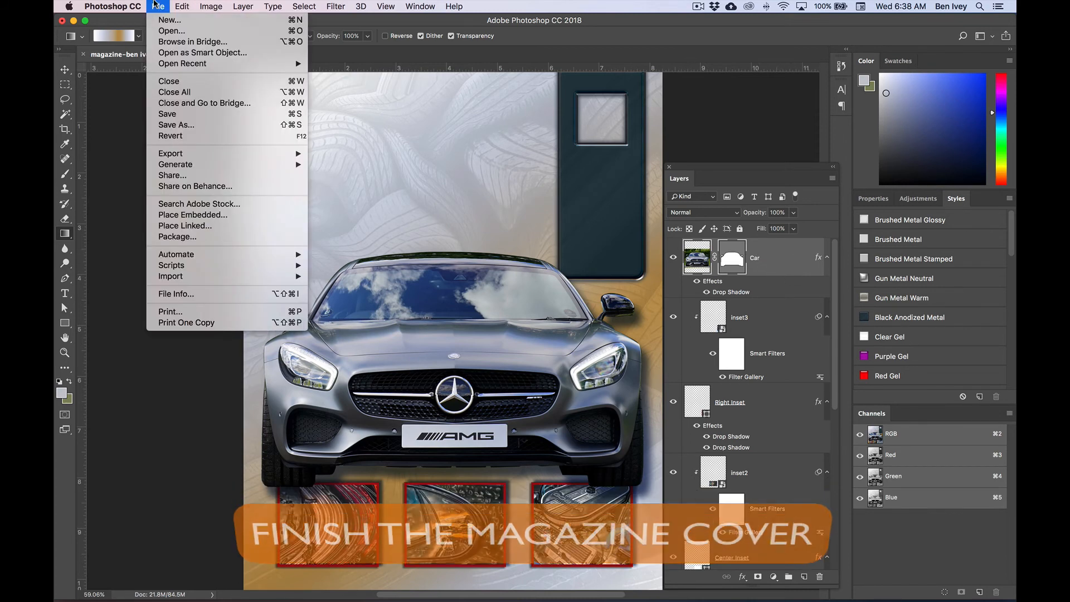
click(213, 226)
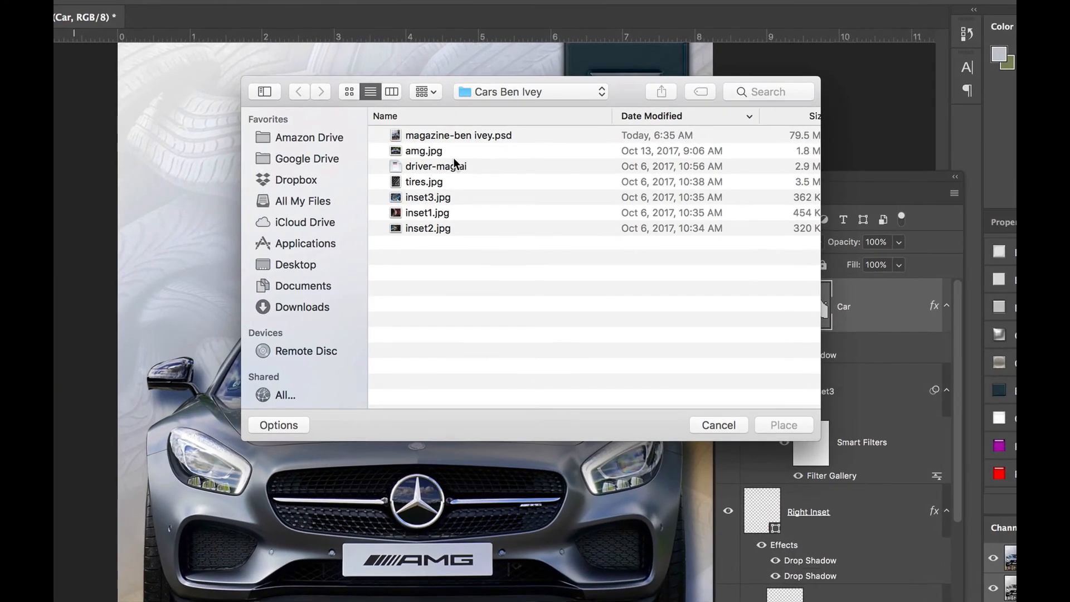
click(440, 165)
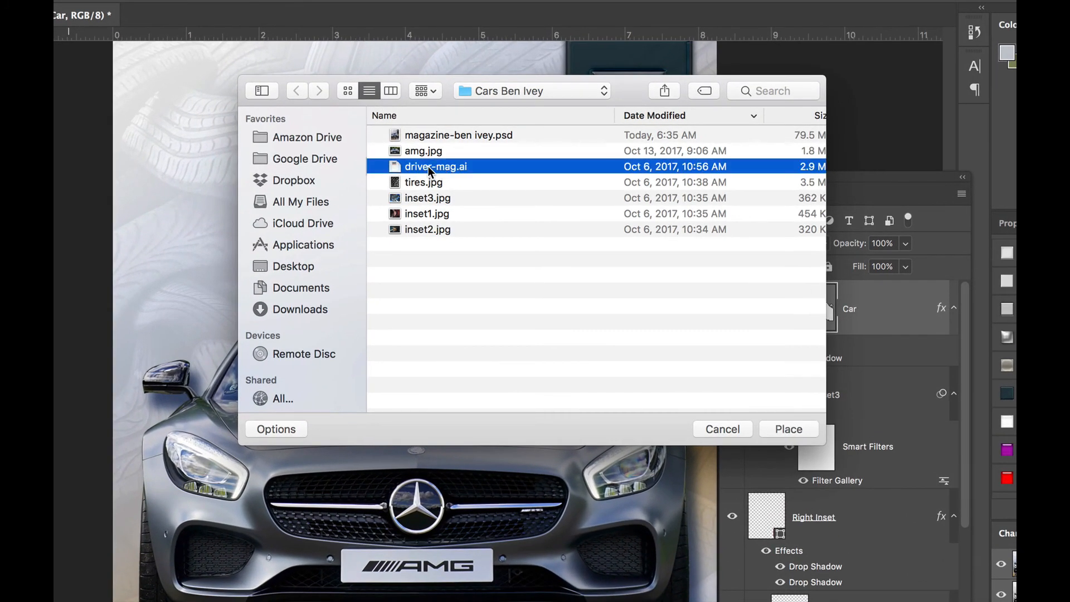
click(788, 429)
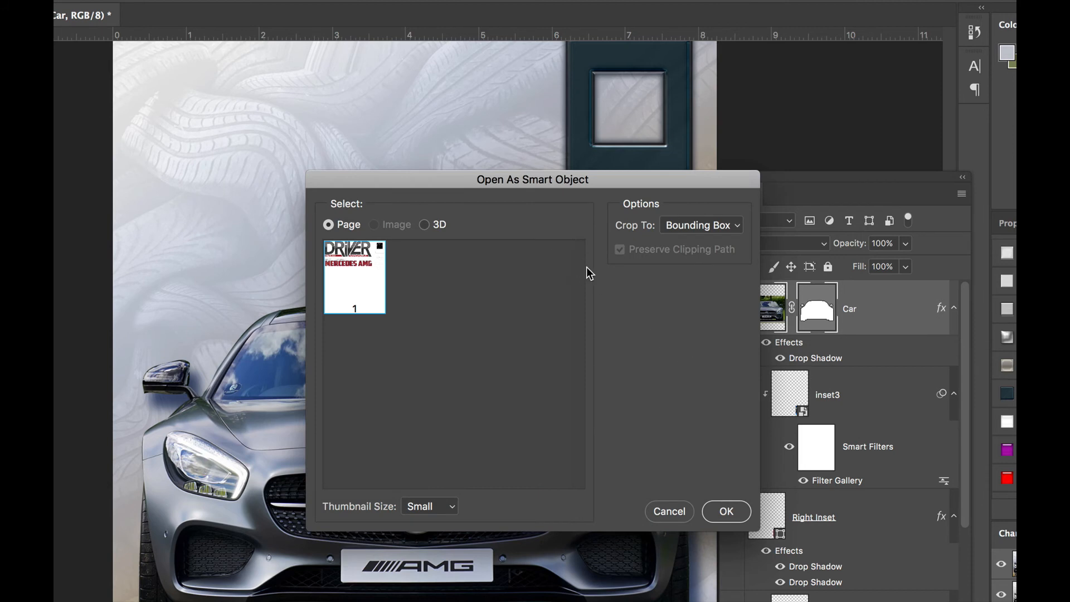
- Place the page cropped to its Bounding Box and move the artwork up so the QR code sits in the panel's square cutout
click(700, 227)
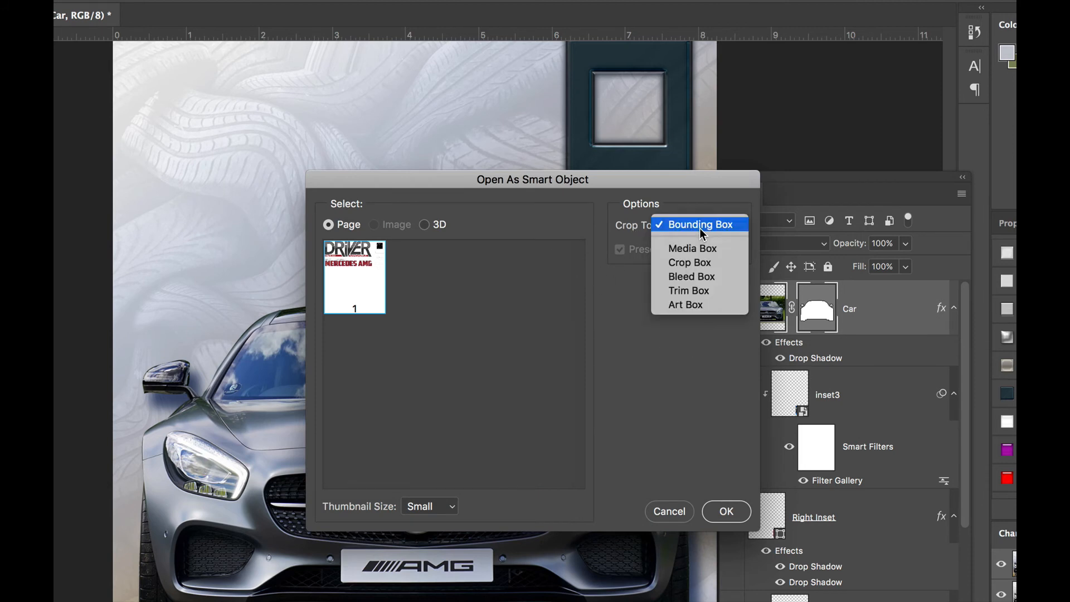
click(703, 232)
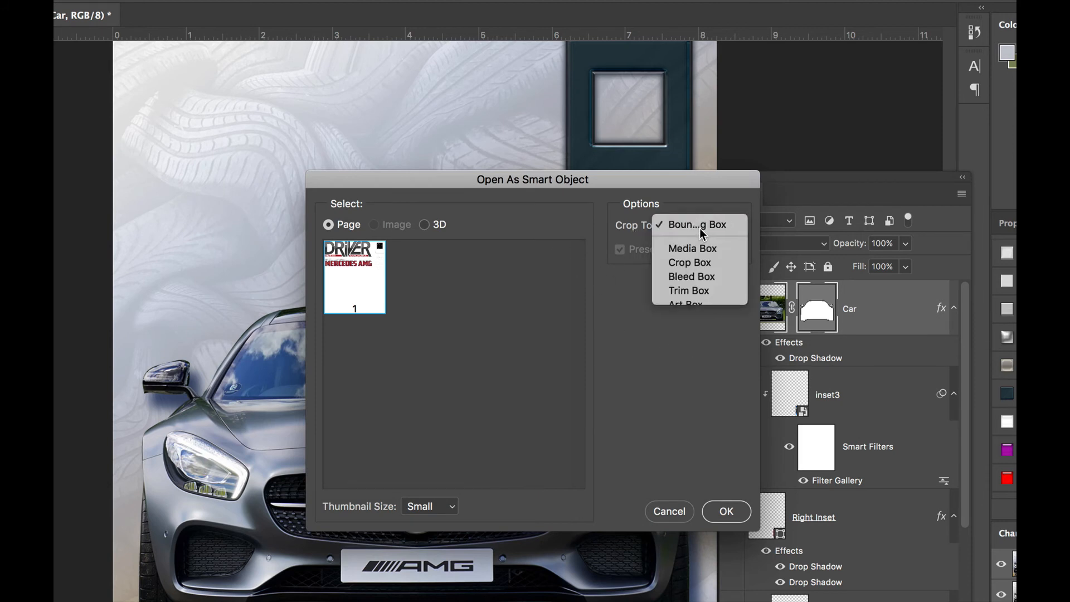
click(729, 516)
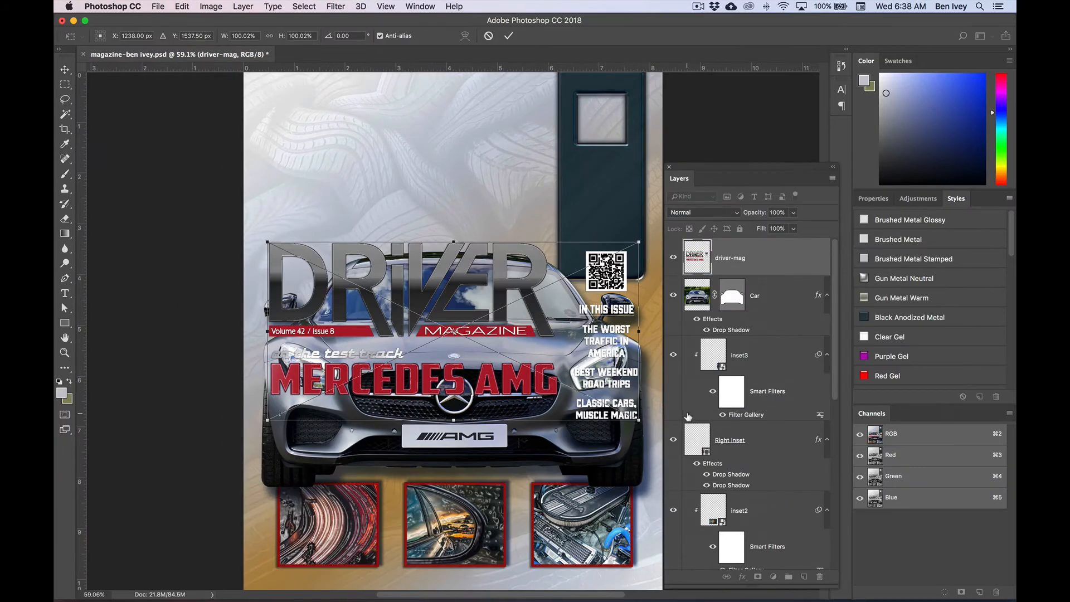
drag(504, 287, 499, 141)
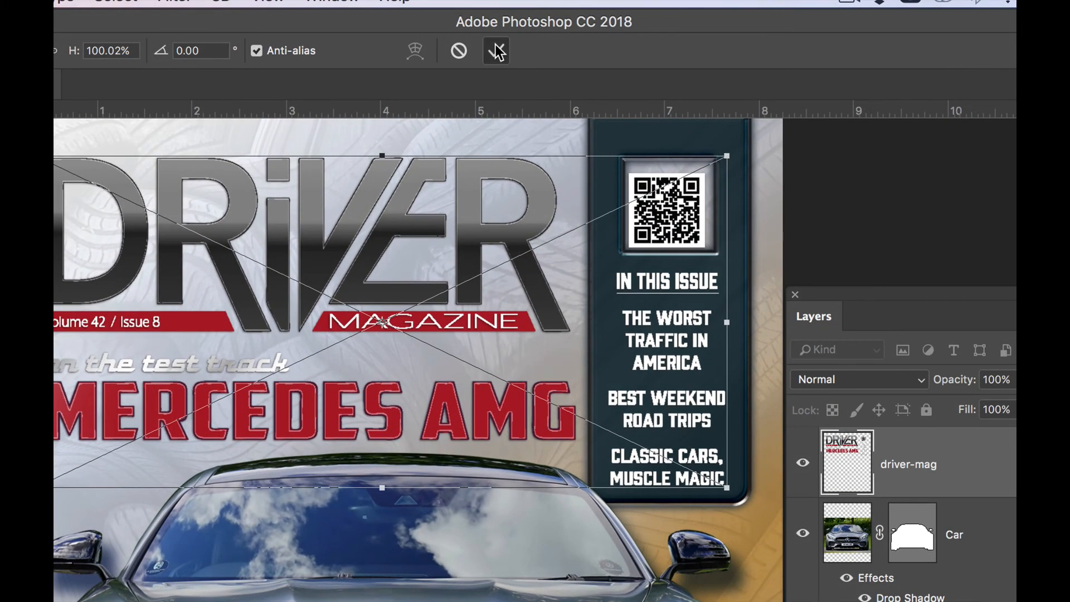
click(497, 51)
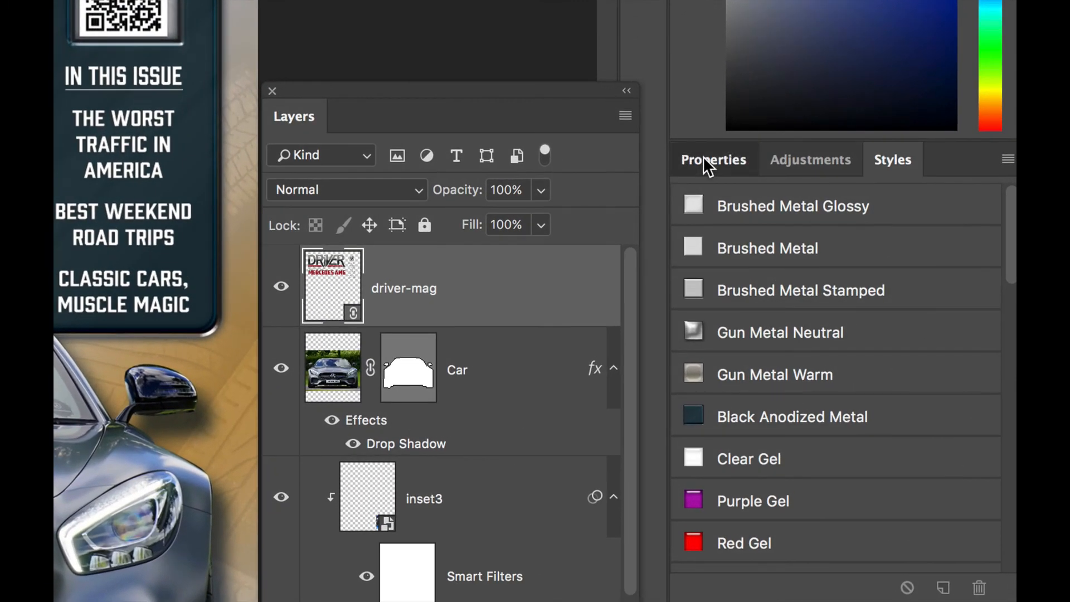
- Position the driver-mag linked artwork at X 0.37 in and Y 0.375 in, and save the document
click(704, 159)
click(724, 267)
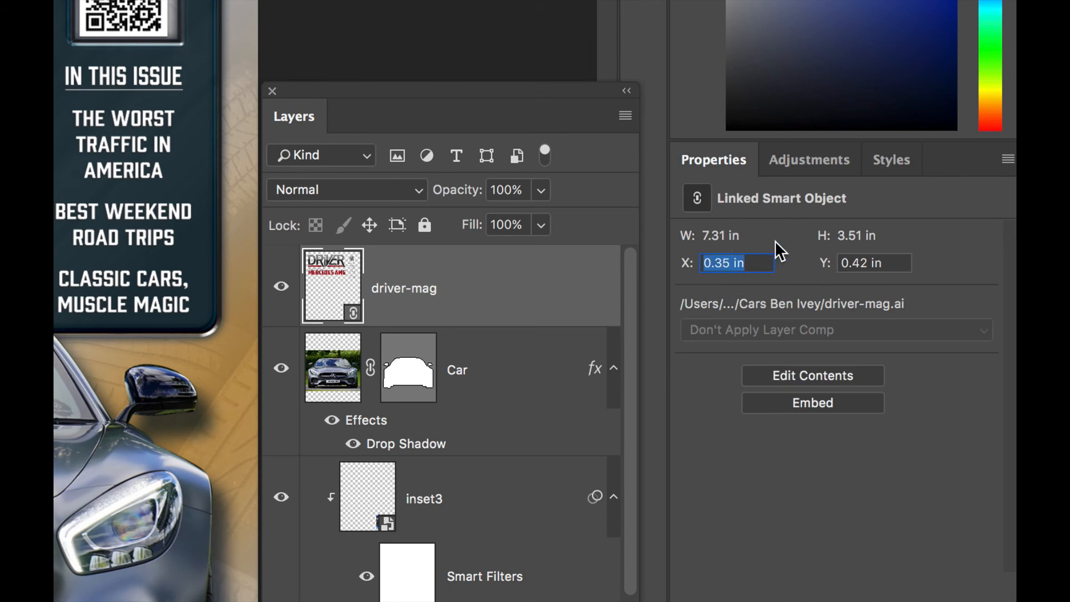
text(0.)
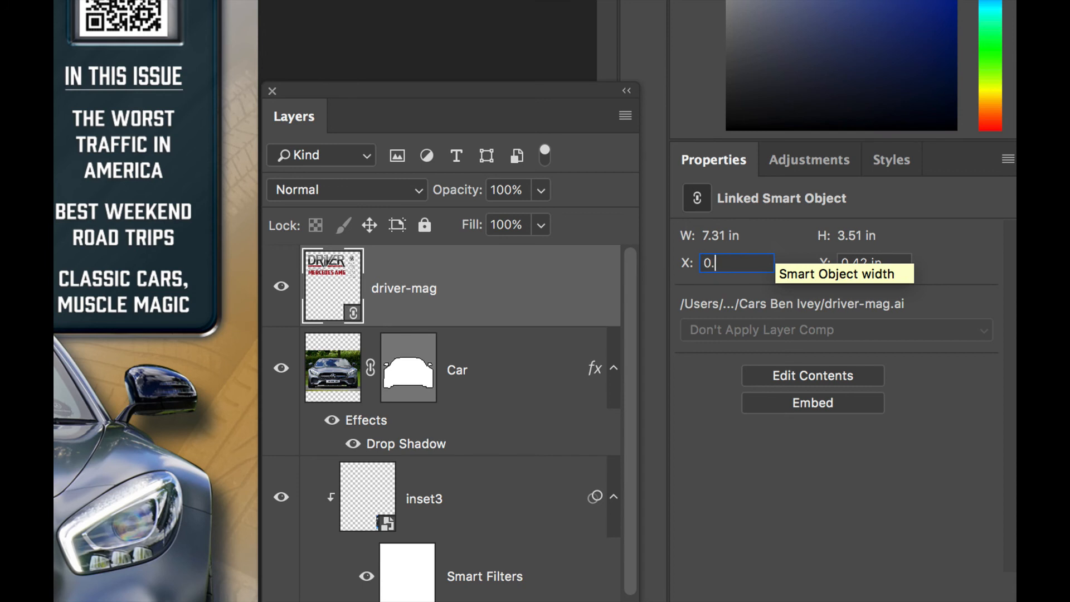
text(37)
key(Tab)
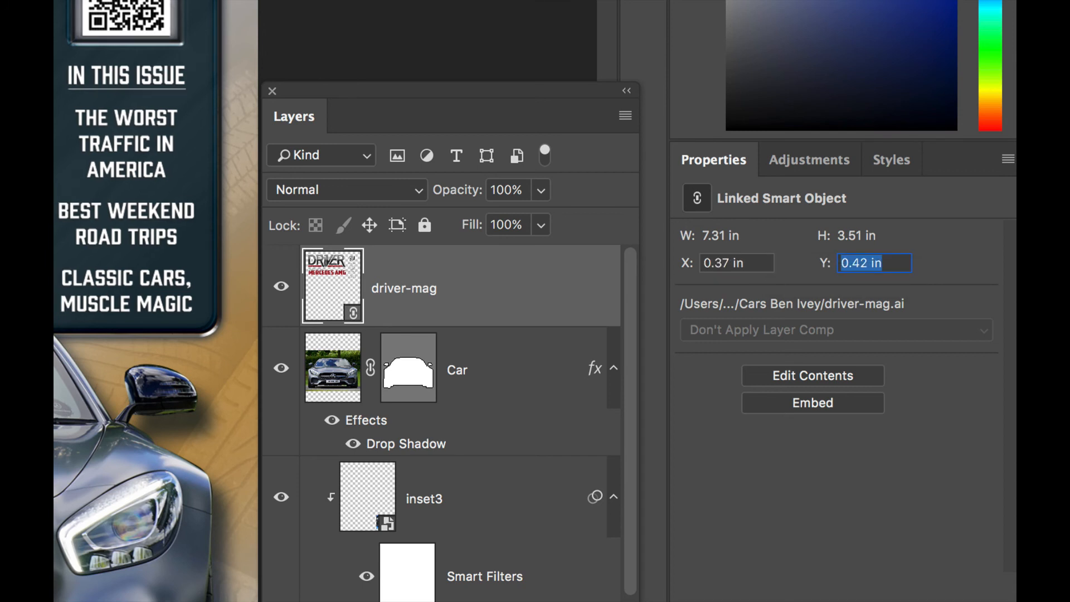
text(0)
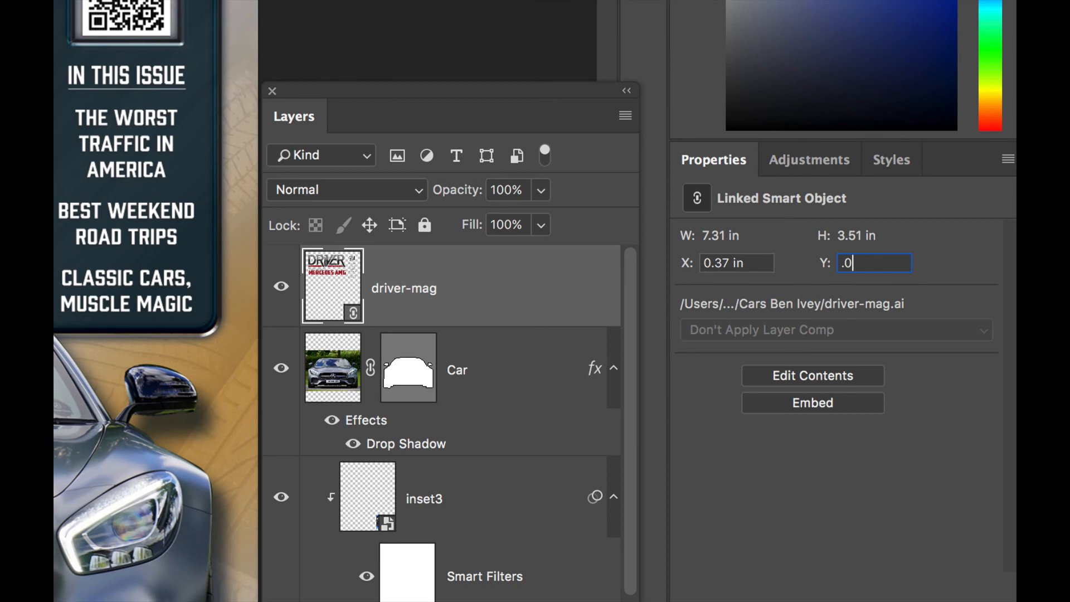
key(BackSpace)
text(0.375)
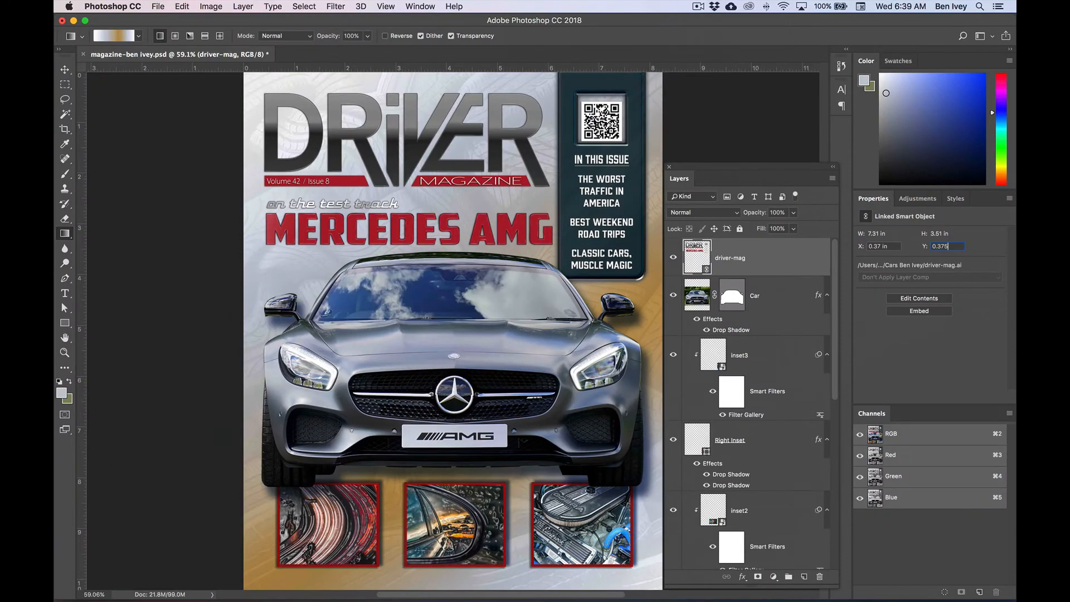
key(Return)
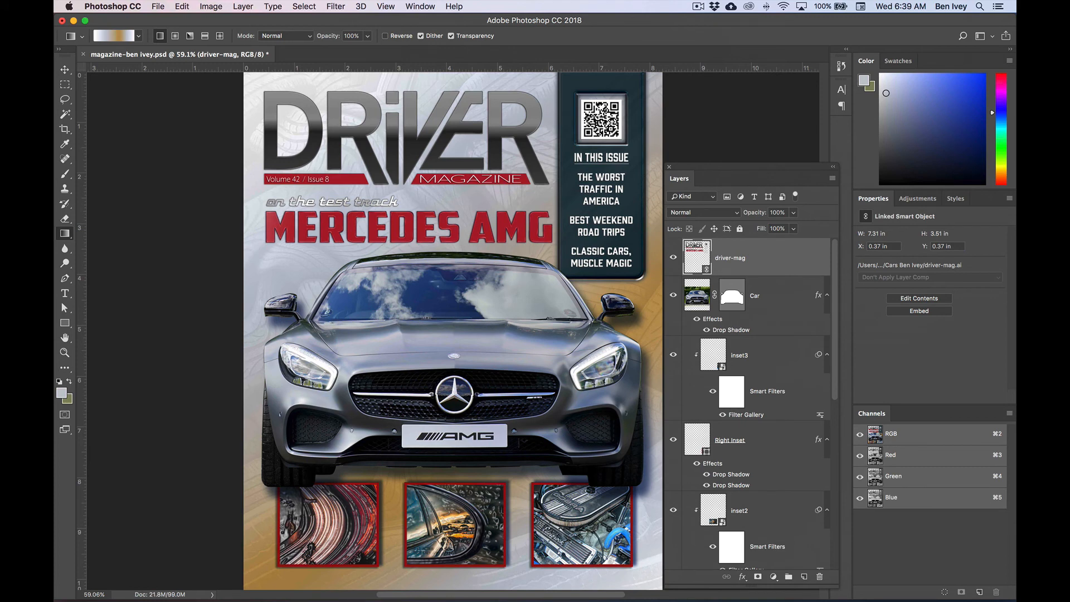
click(160, 7)
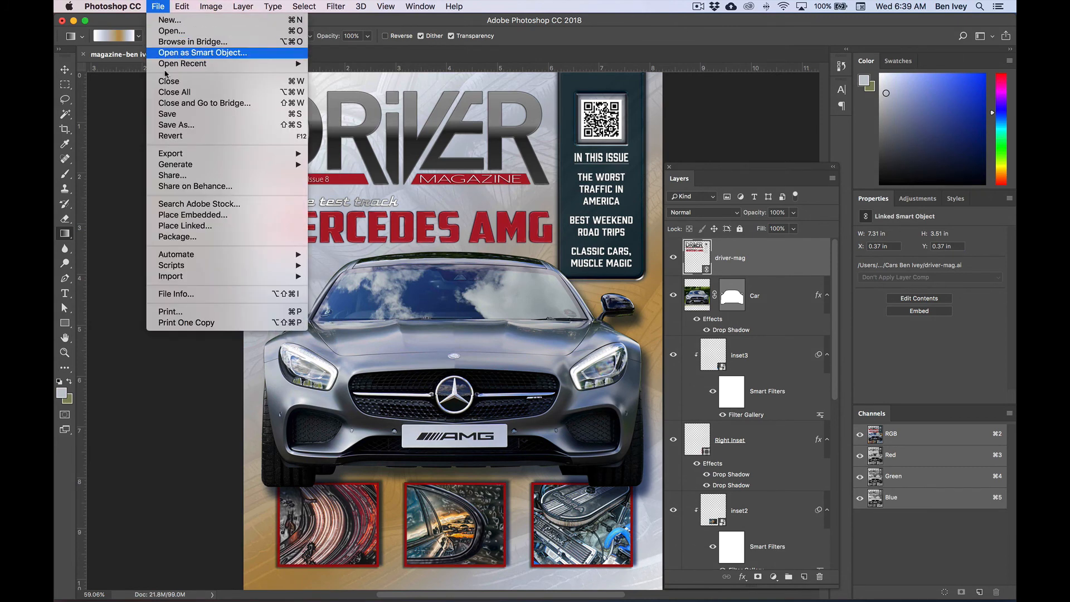
click(169, 115)
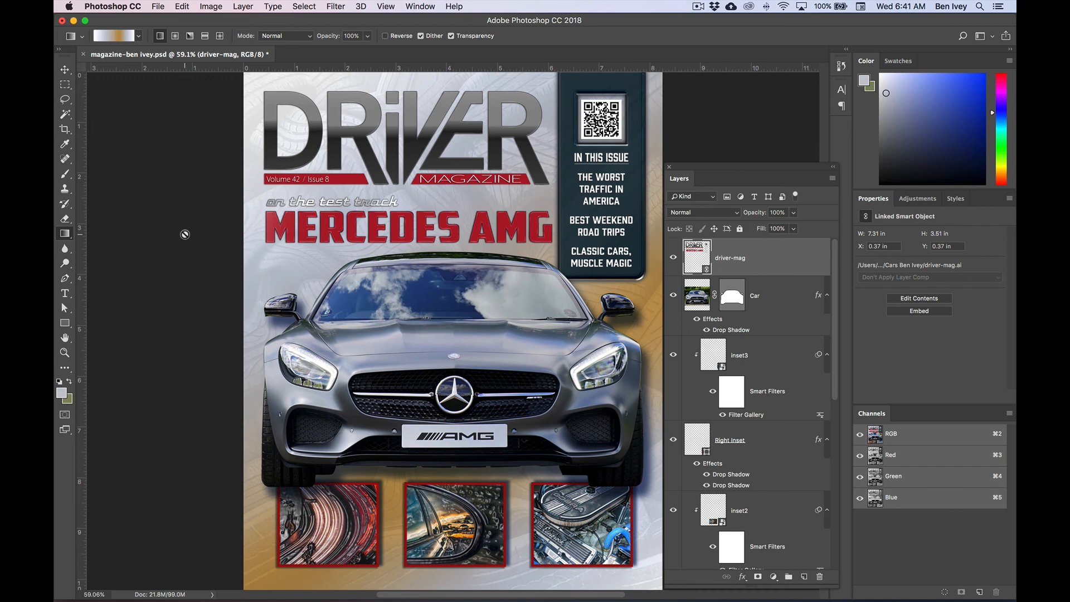
- Open the print settings for the cover and collapse the Color Management section above Position and Size
click(156, 8)
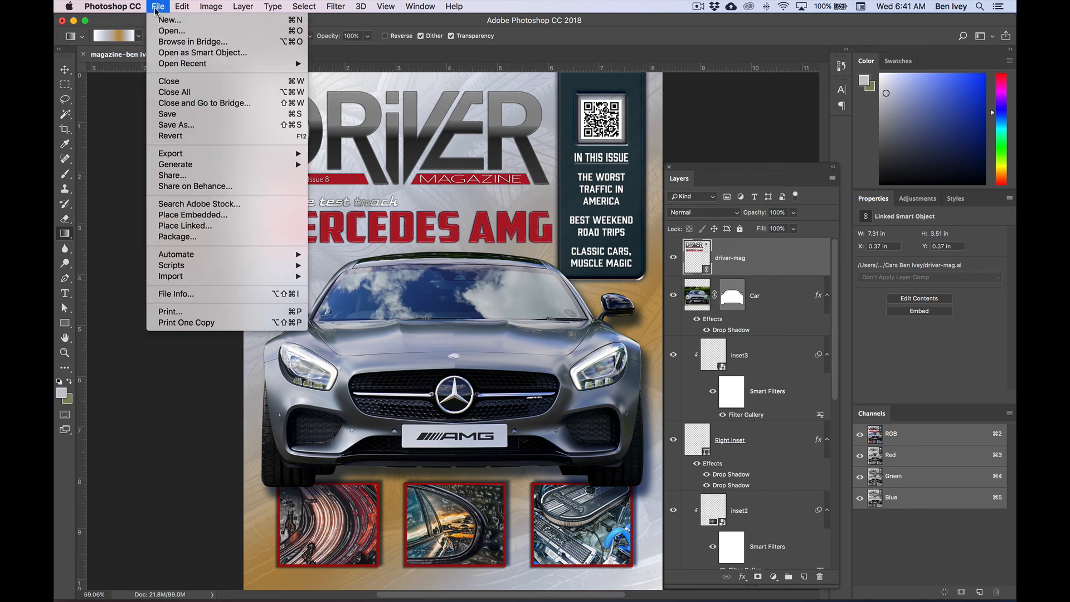
click(223, 316)
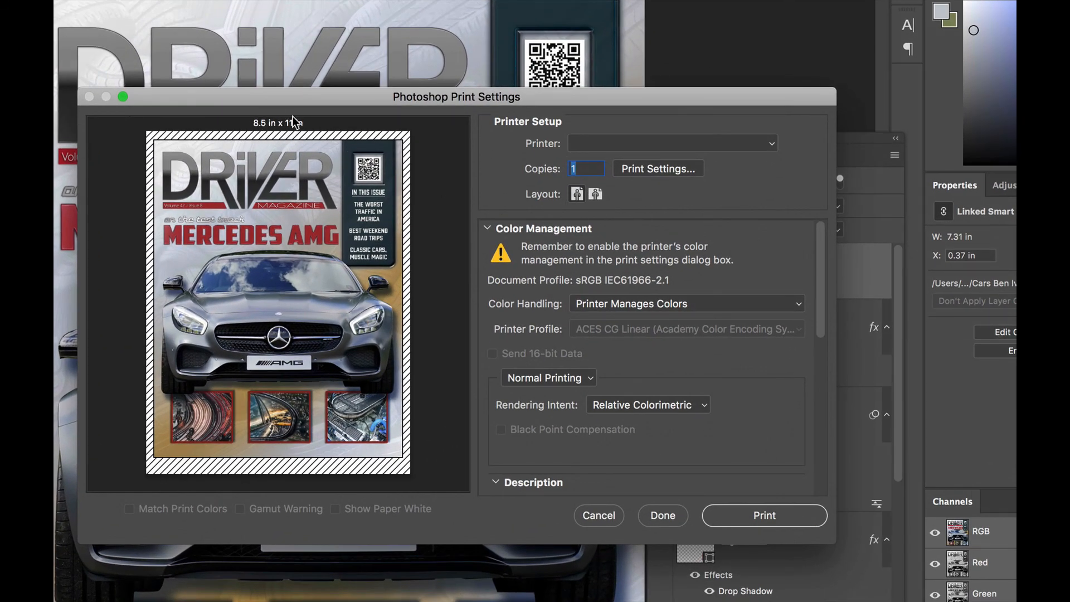
scroll(730, 302, down, 10)
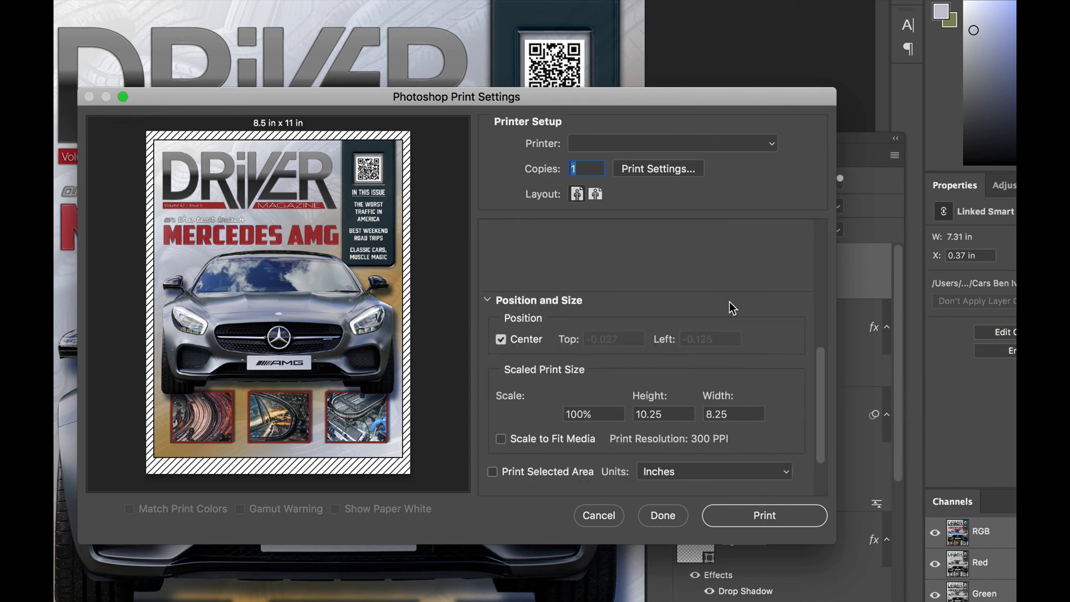
scroll(730, 302, up, 10)
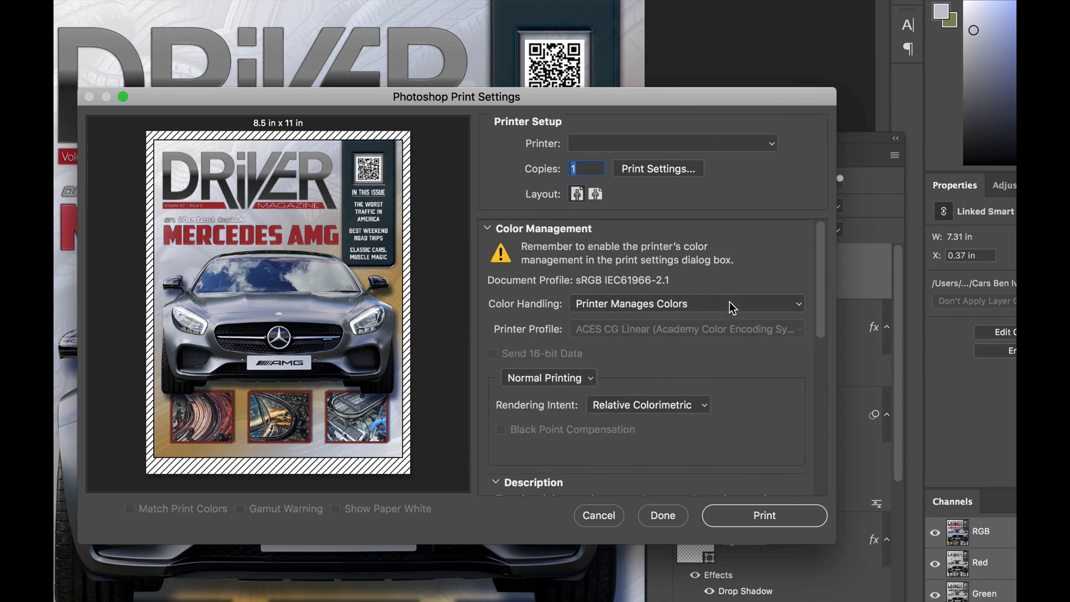
click(488, 230)
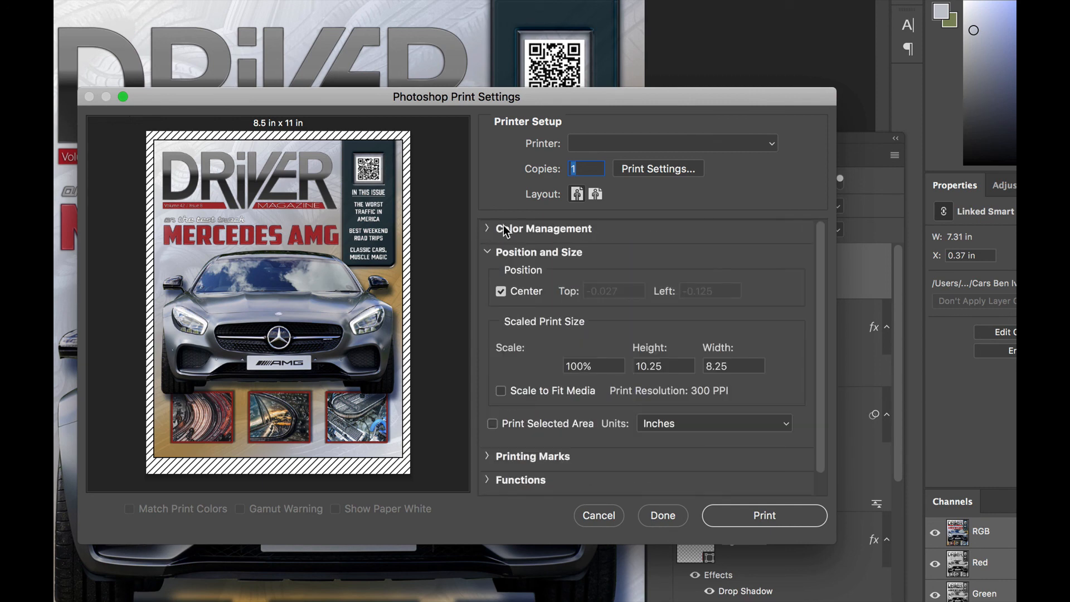